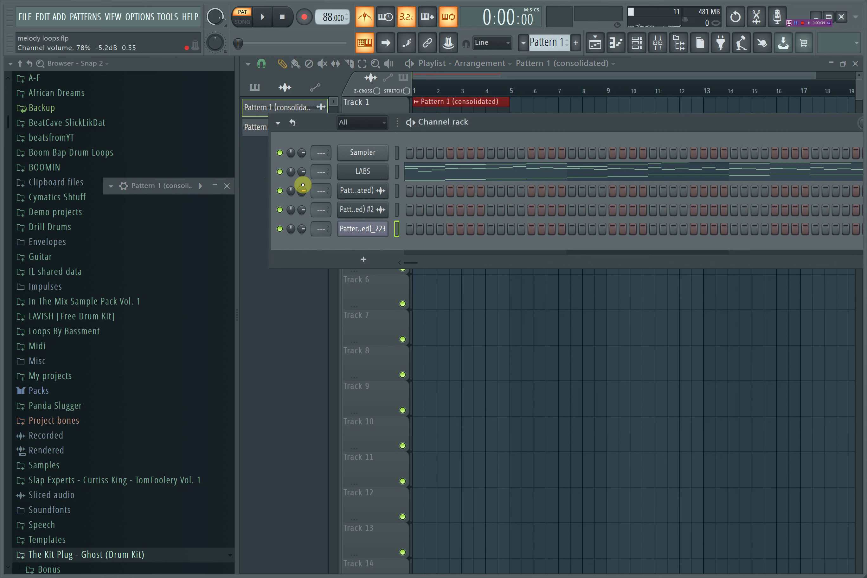
Play back the LABS melody pattern, stop it and mute the LABS channel.
key("space")
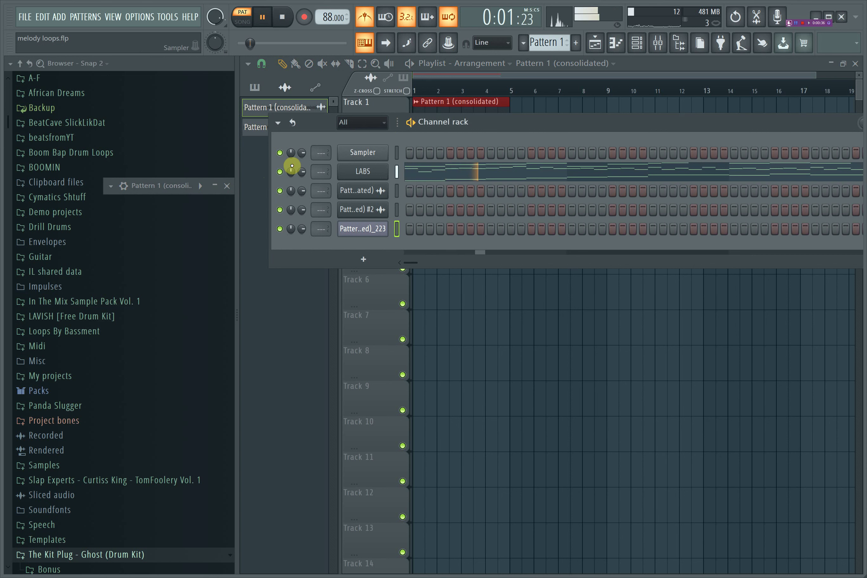
key("space")
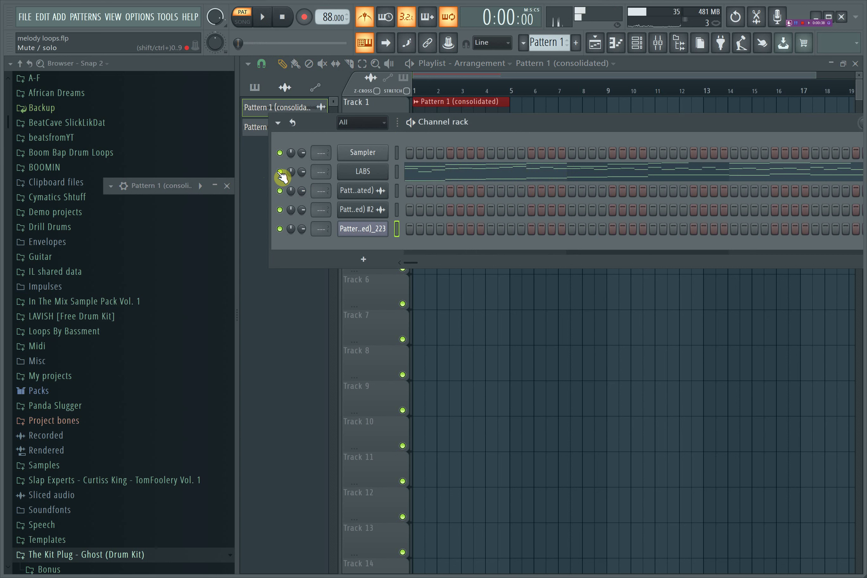
left_click(252, 146)
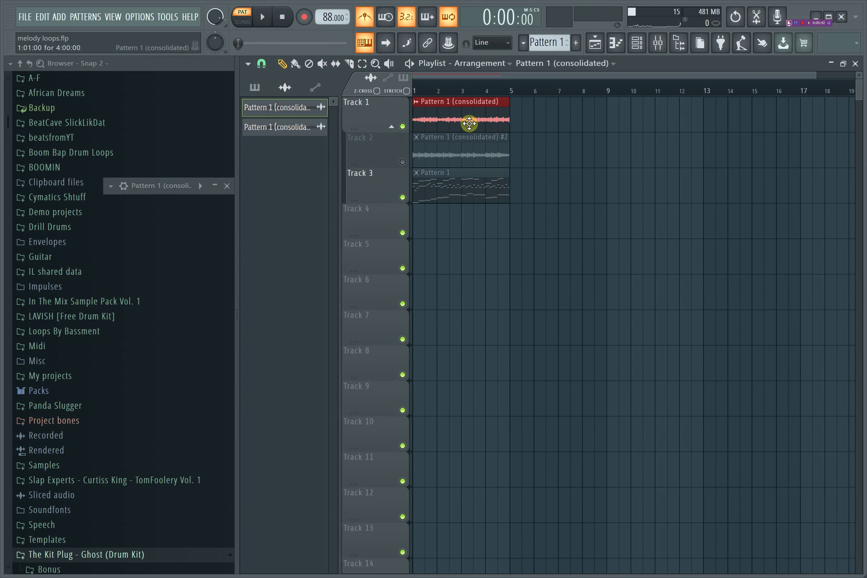
Switch playback to song mode, turn off the metronome and play the consolidated audio clip on Track 1 briefly.
key("space")
left_click(243, 22)
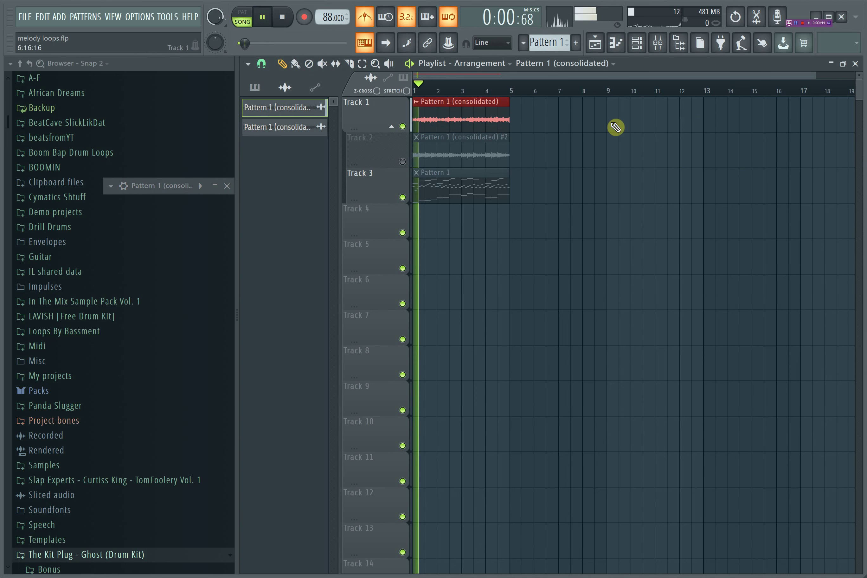
left_click_drag(244, 44, 263, 43)
left_click(364, 17)
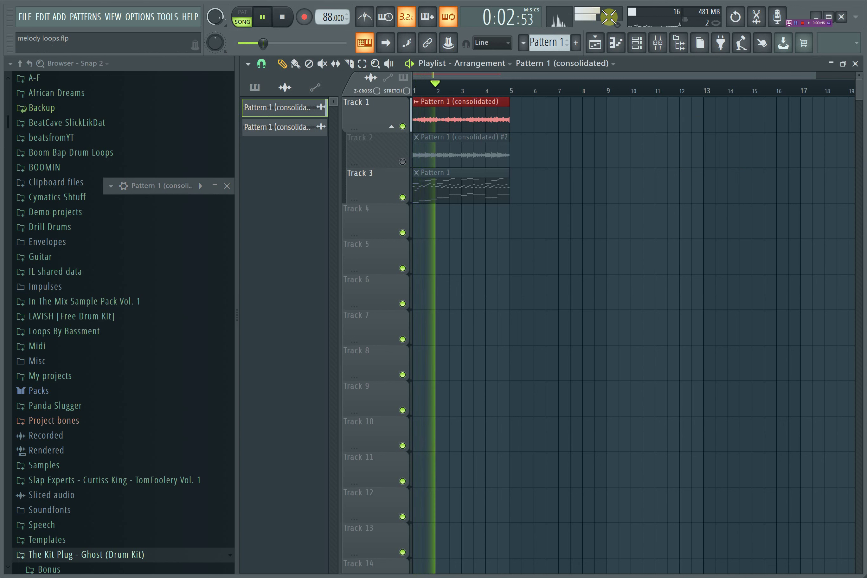
key("space")
Open the Slicex channel Pattern 1 (consolidated)_223 from the channel rack and place its window fully in view.
left_click(637, 44)
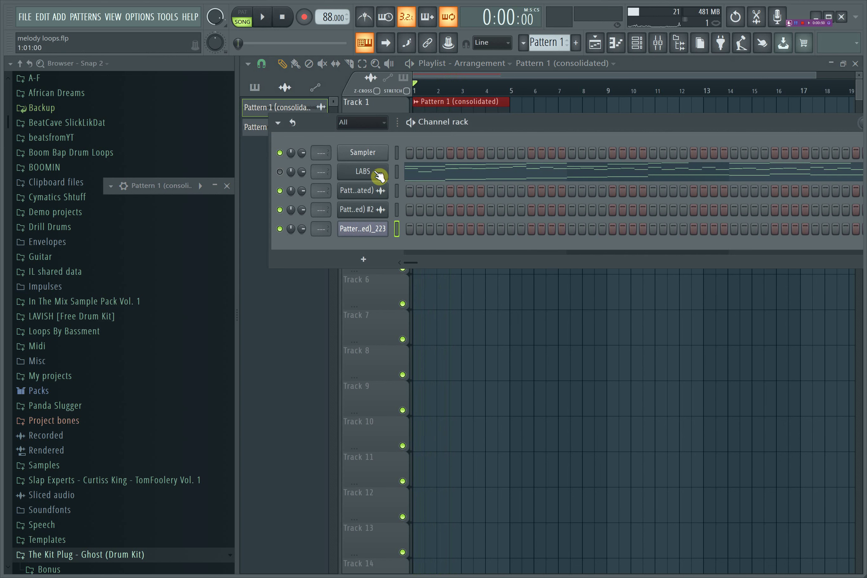
left_click(363, 233)
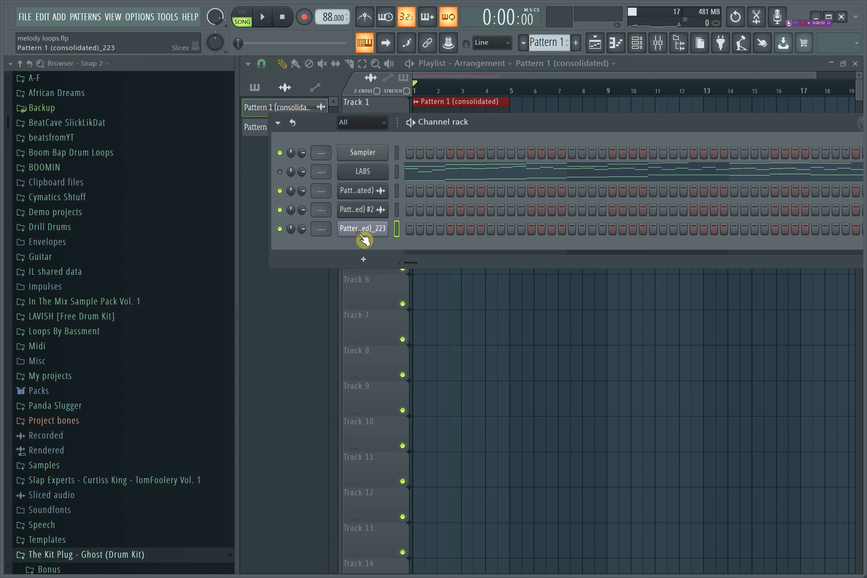
left_click(362, 236)
left_click(217, 185)
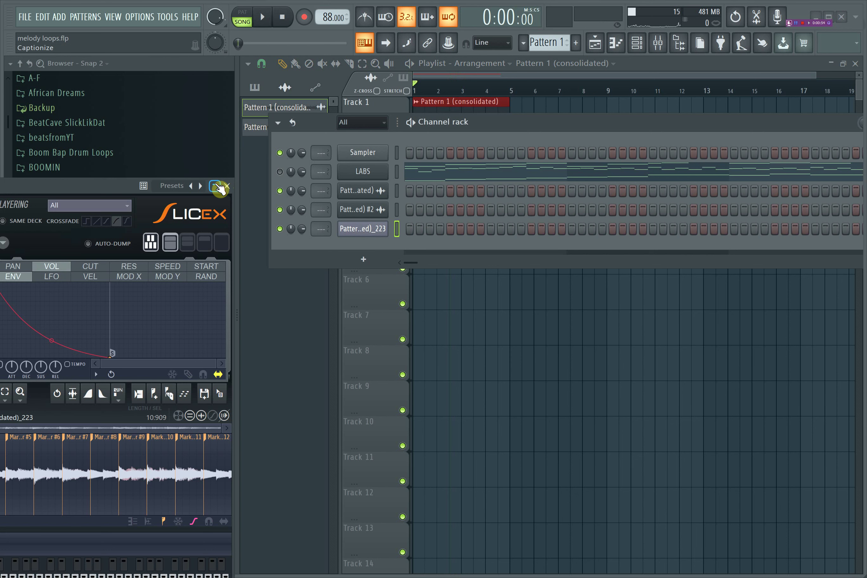
left_click(130, 185)
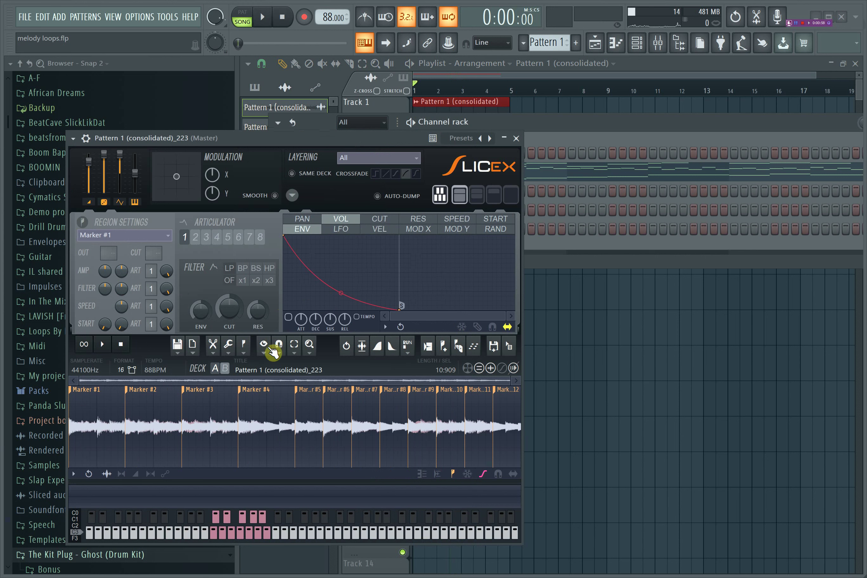
Delete the original in-between slice markers #6, #8, #10 and #12, leaving eight evenly spaced slices.
right_click(339, 393)
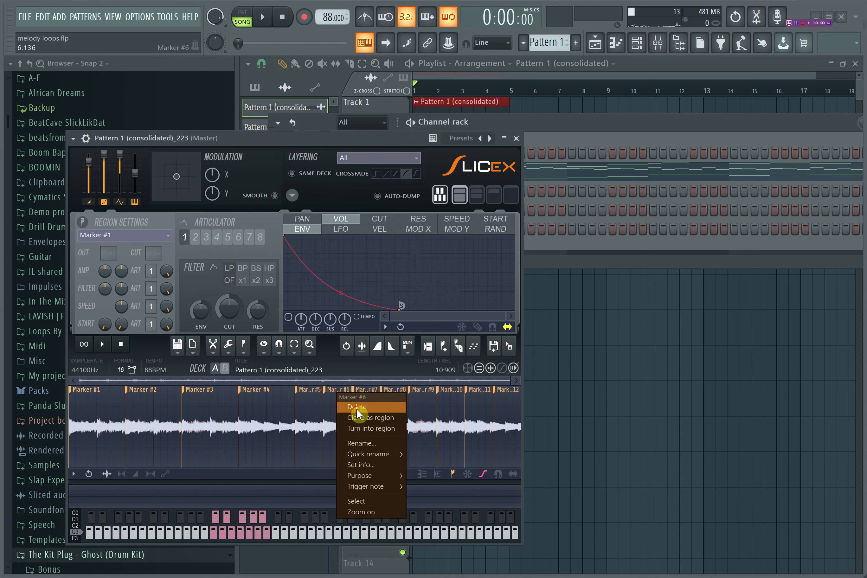
left_click(356, 409)
right_click(398, 393)
left_click(414, 398)
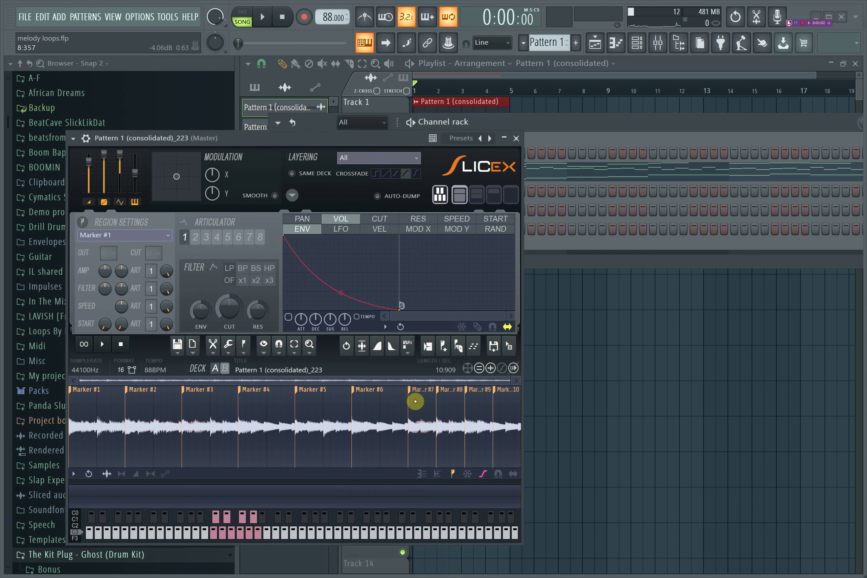
right_click(452, 389)
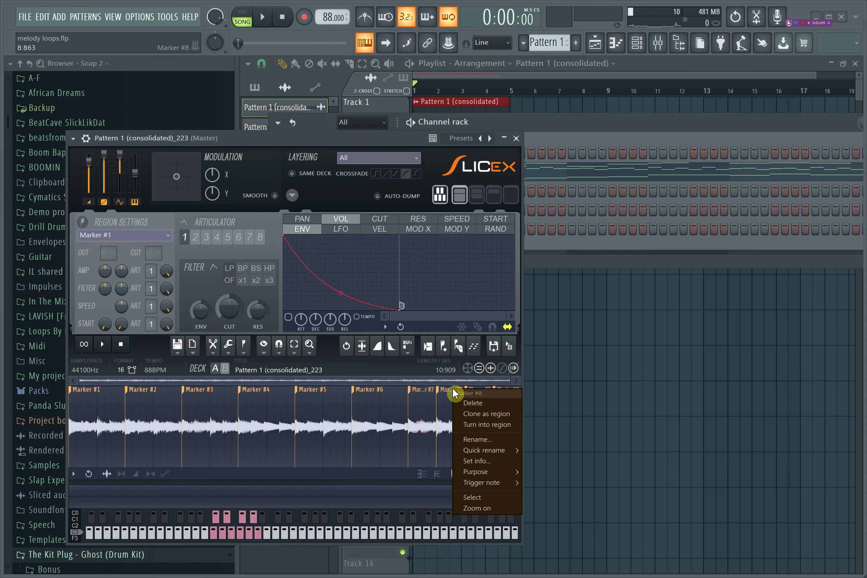
left_click(511, 399)
right_click(508, 393)
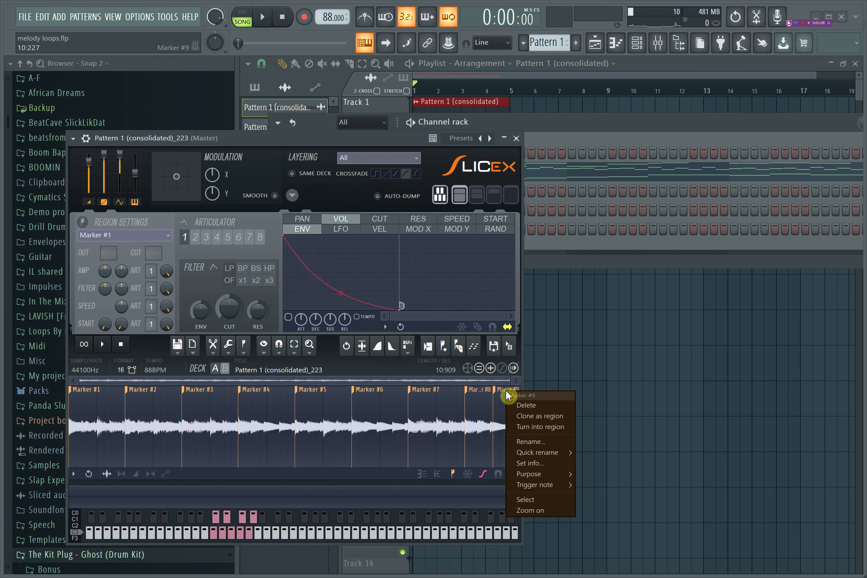
left_click(524, 400)
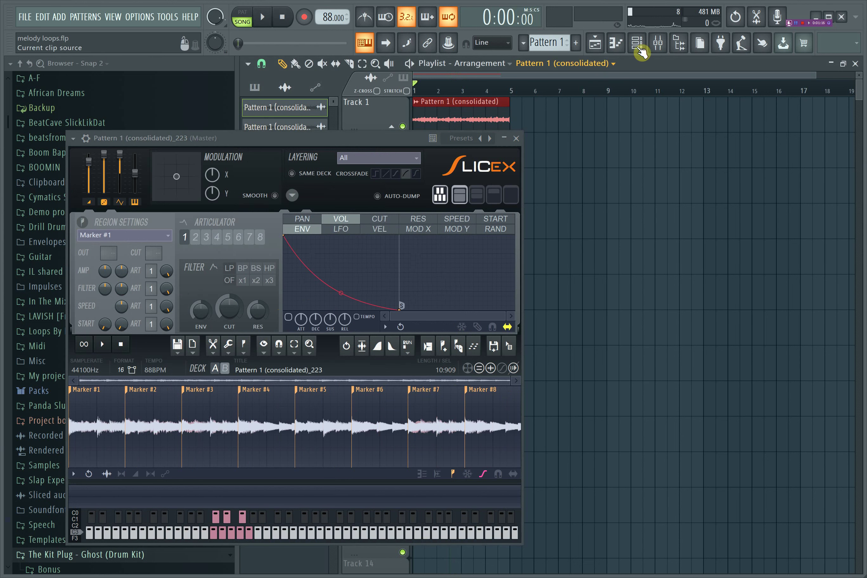
Close the sliced sample's window and add a new empty Slicex channel to the channel rack, closing its editor.
left_click(516, 138)
left_click(357, 259)
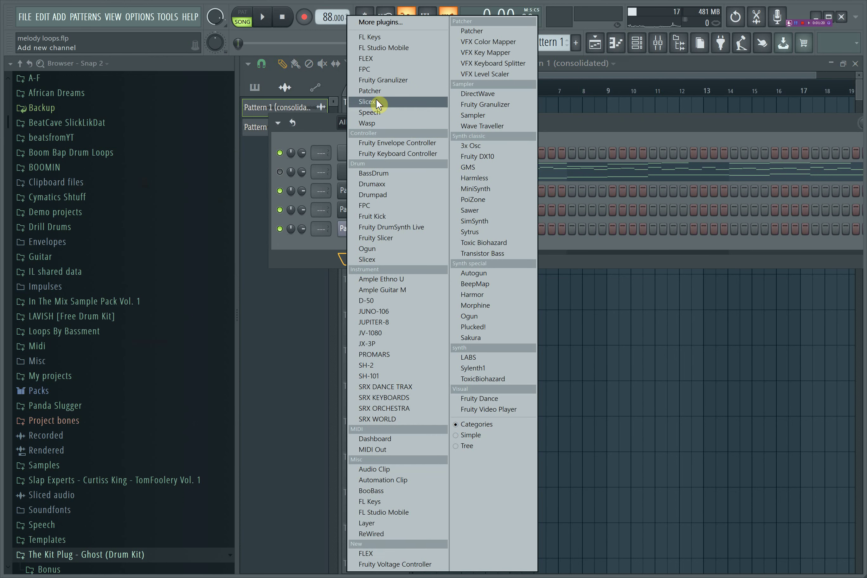
left_click(375, 101)
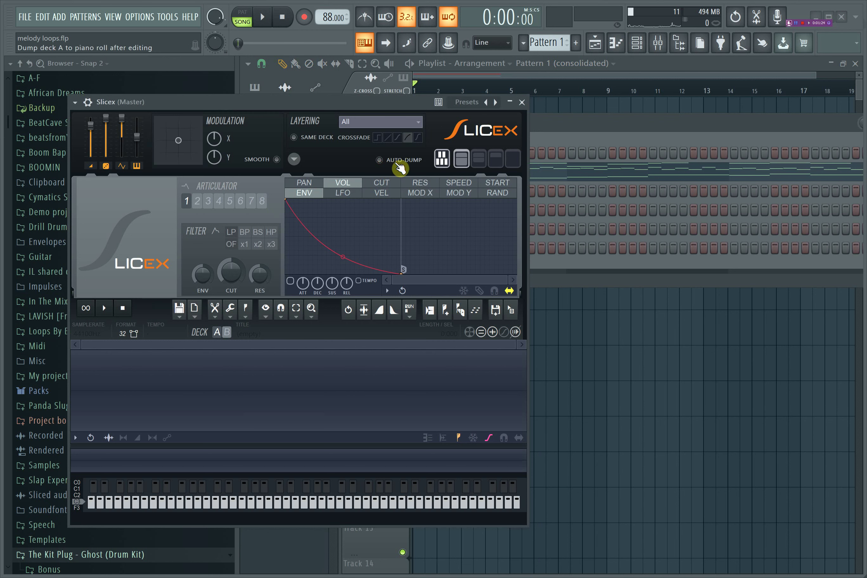
left_click(522, 103)
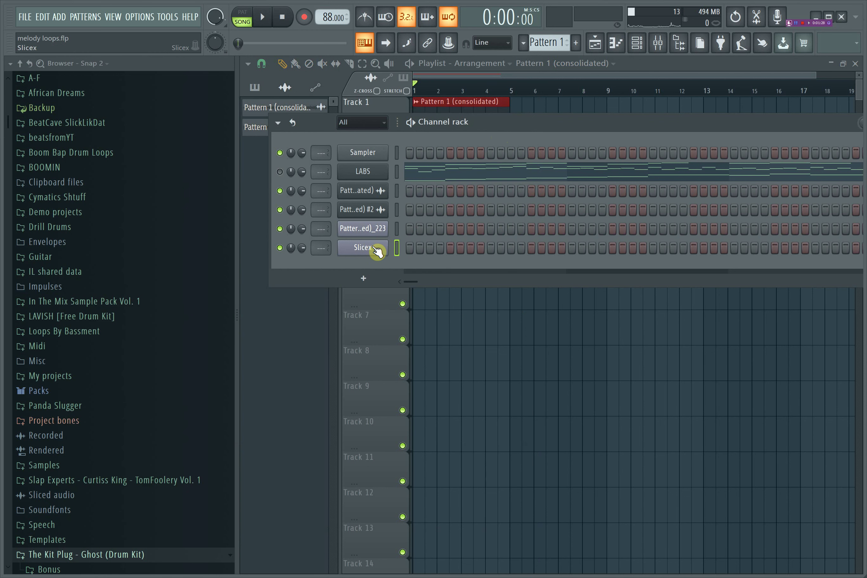
Load the sample from the Pattern 1 (consolidated) #2 audio clip channel into the new Slicex channel.
left_click(369, 214)
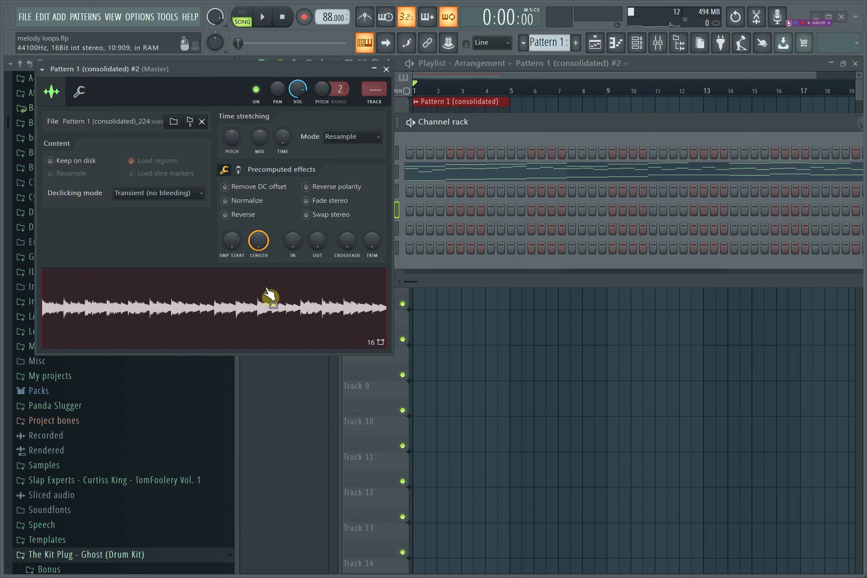
left_click_drag(267, 291, 335, 303)
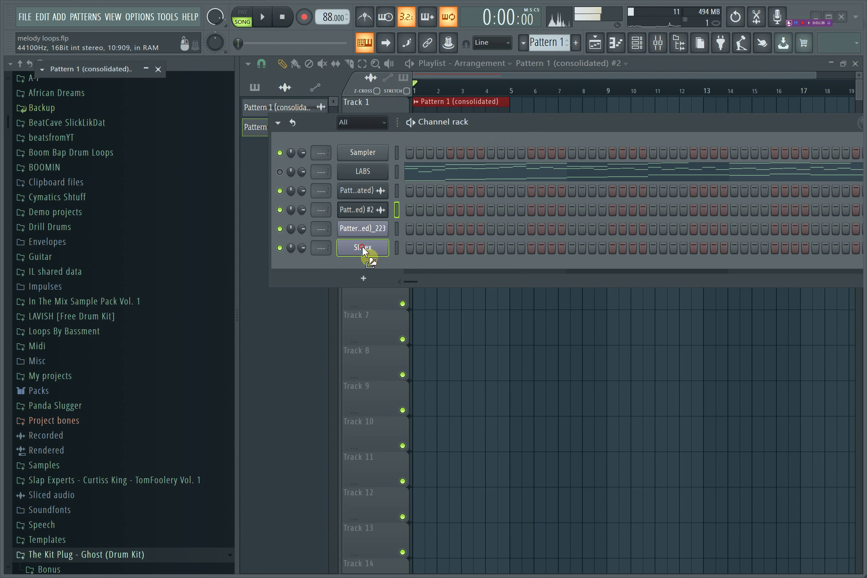
left_click_drag(362, 246, 362, 248)
left_click(388, 69)
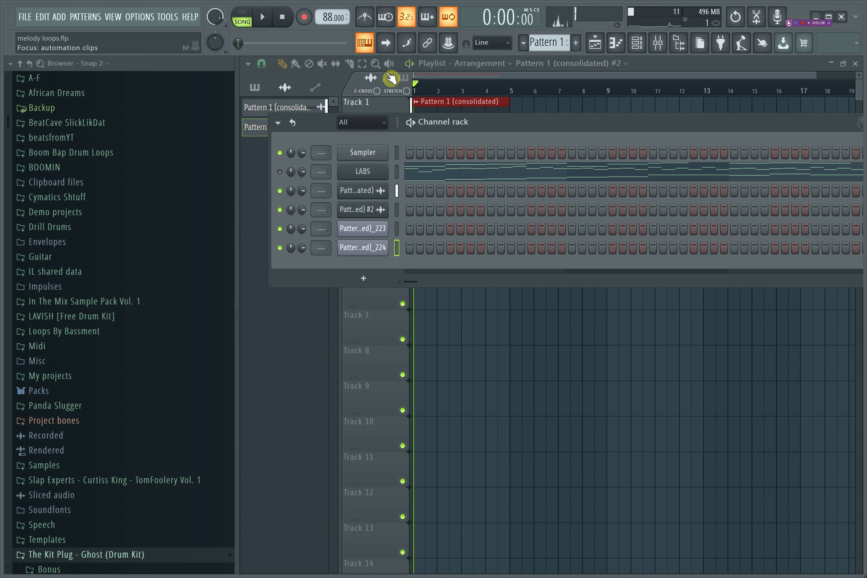
Re-slice the sample in the Pattern 1 (consolidated)_224 Slicex channel with Medium grid-slicing.
left_click(378, 247)
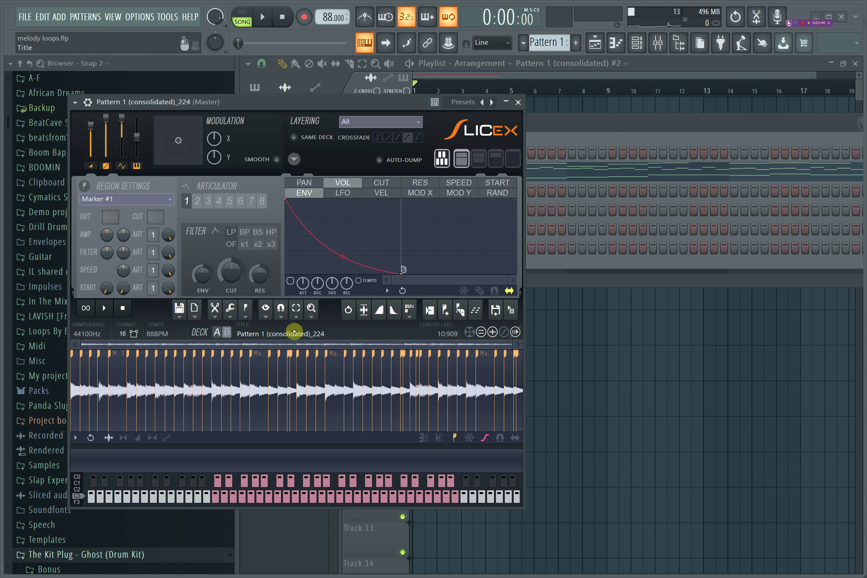
left_click(245, 318)
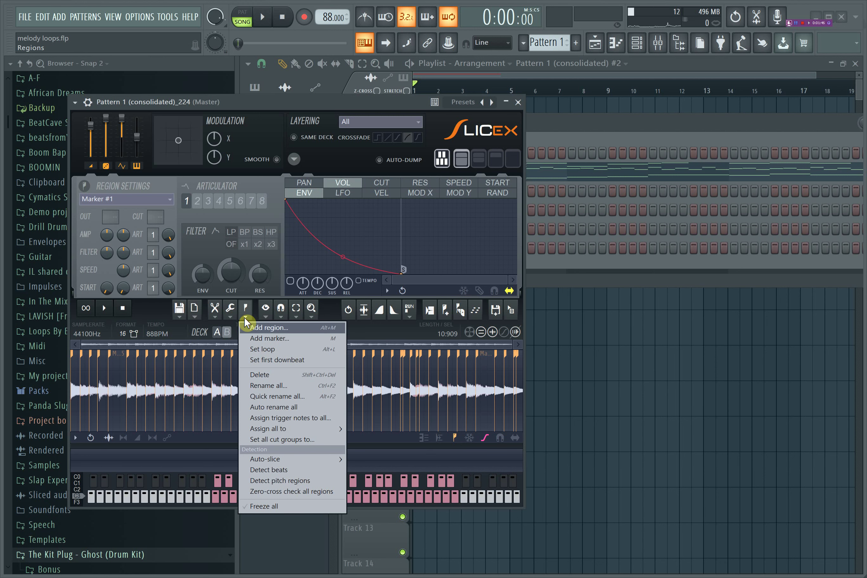
mouse_move(270, 463)
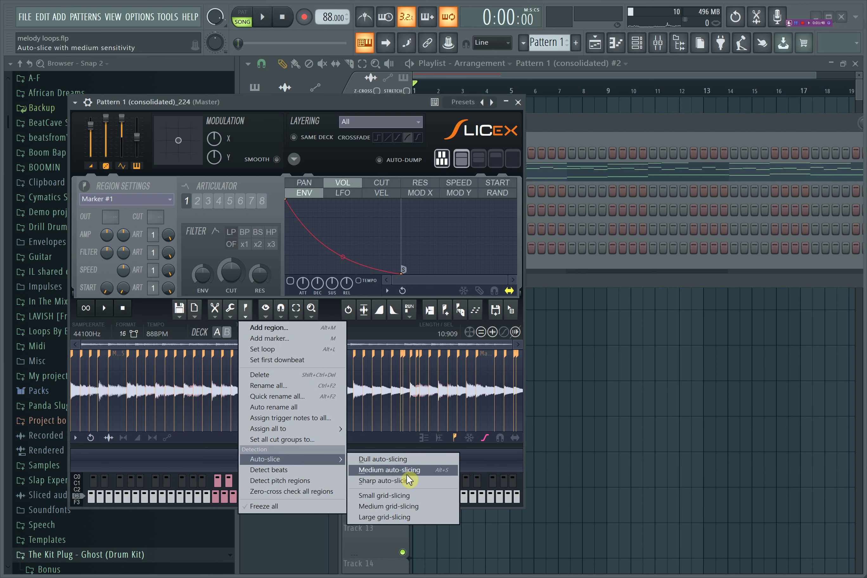
left_click(409, 508)
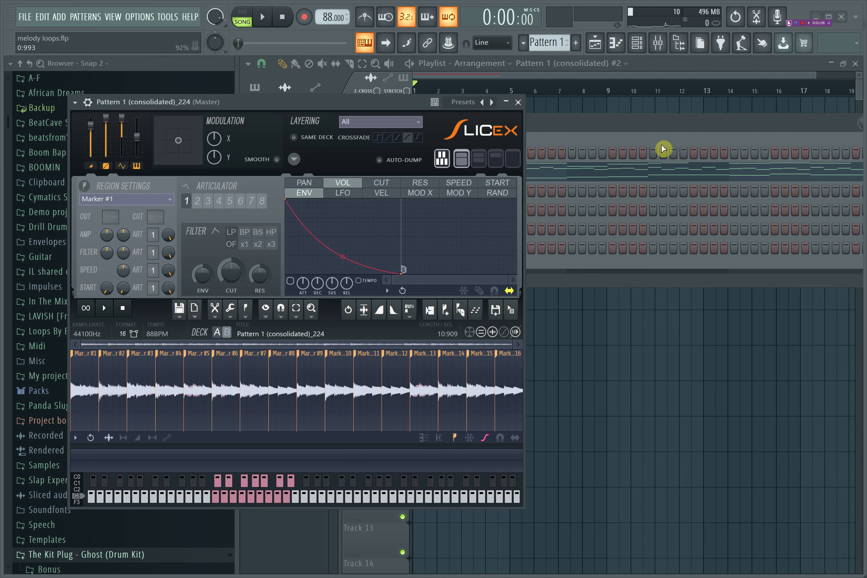
Collapse the Slicex window and move it below the clips so the playlist is clear.
left_click(593, 72)
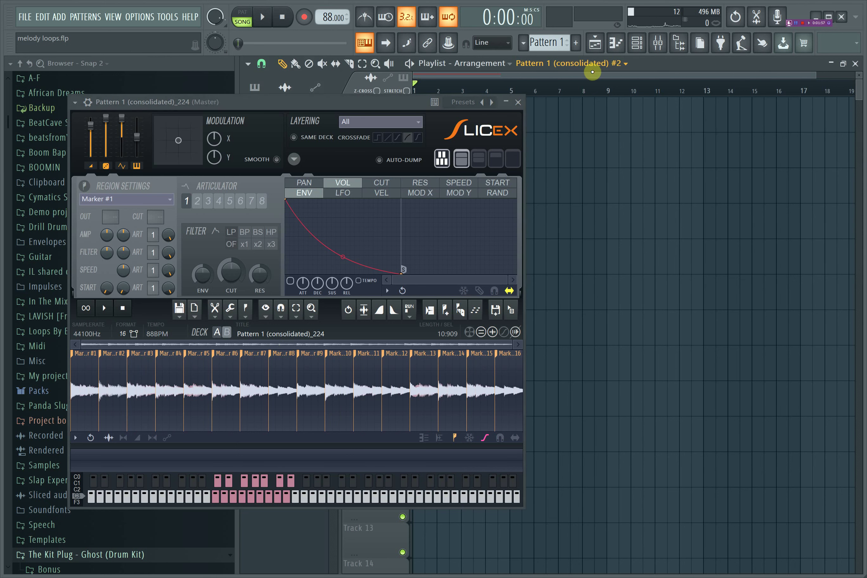
left_click(506, 102)
left_click_drag(454, 101, 321, 297)
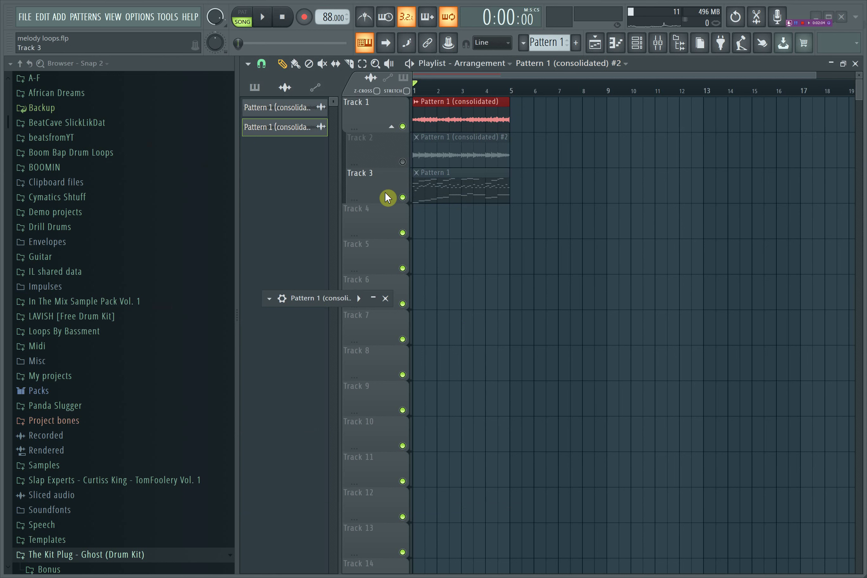
Play the Track 1 audio clip from its start and from midway through bar 4, then stop playback.
key("space")
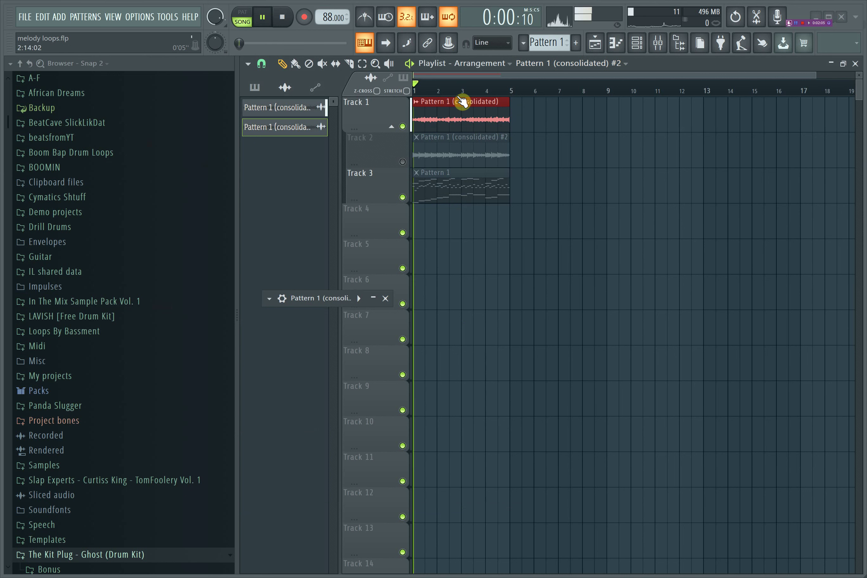
left_click(489, 92)
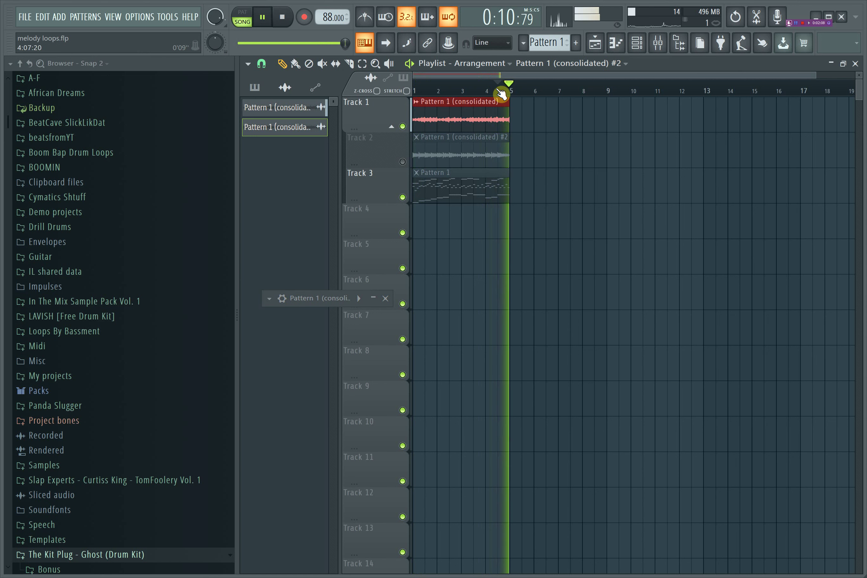
key("space")
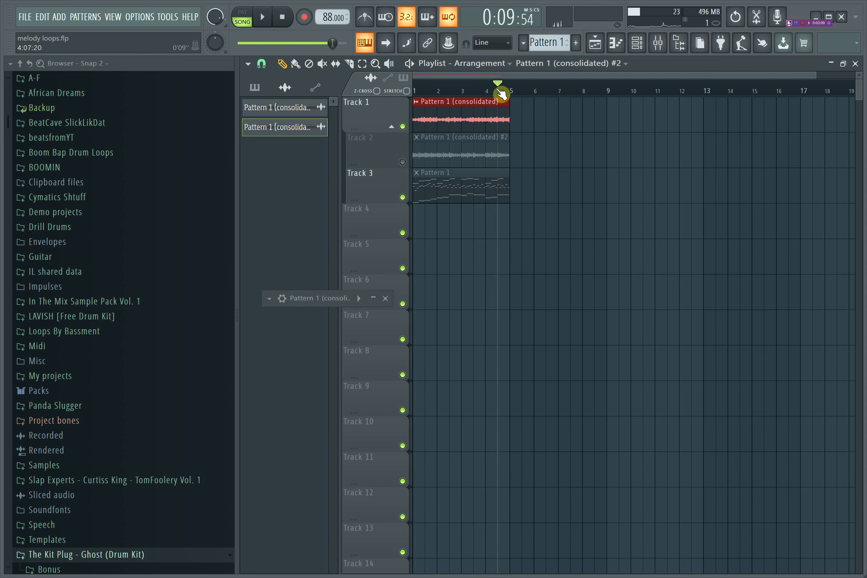
left_click(291, 25)
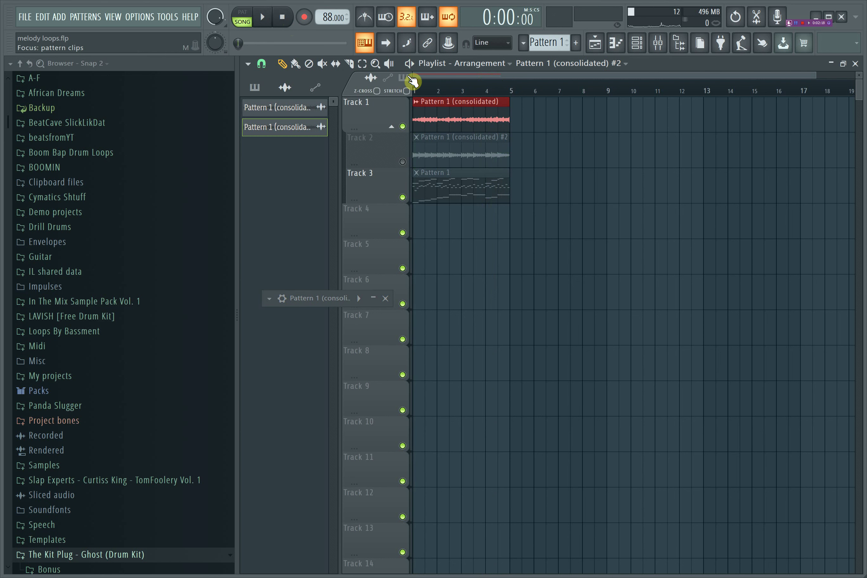
Browse the 2020 S folder's GOSPEL SOUL LOOPS & SAMPLES, preview "Gospel Unlimited Detroit Of Michigan-Lord Send Me", and collapse the folders.
scroll(36, 112, "up", 3)
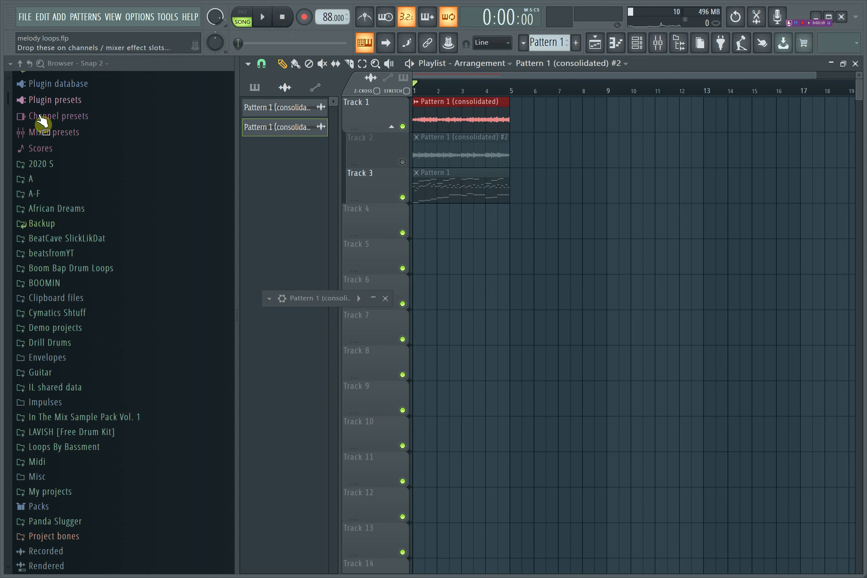
left_click(40, 166)
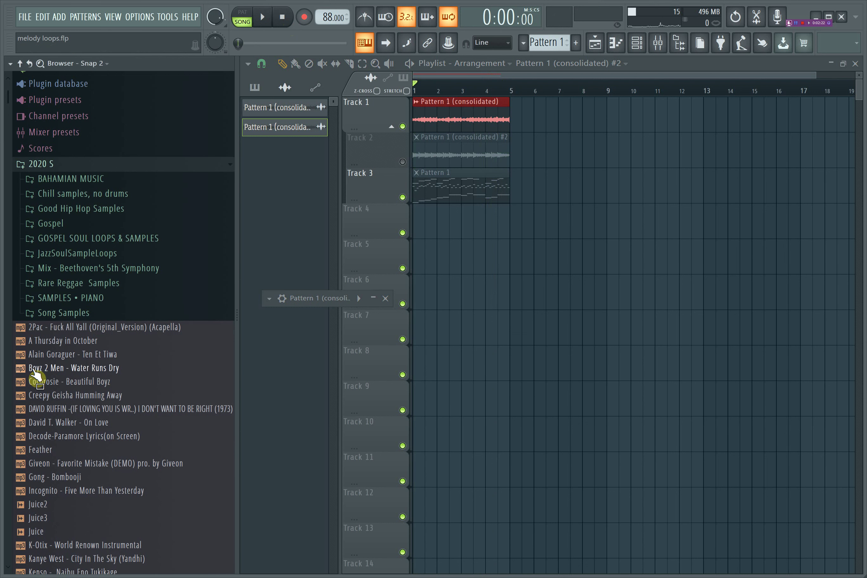
left_click(100, 239)
left_click(92, 375)
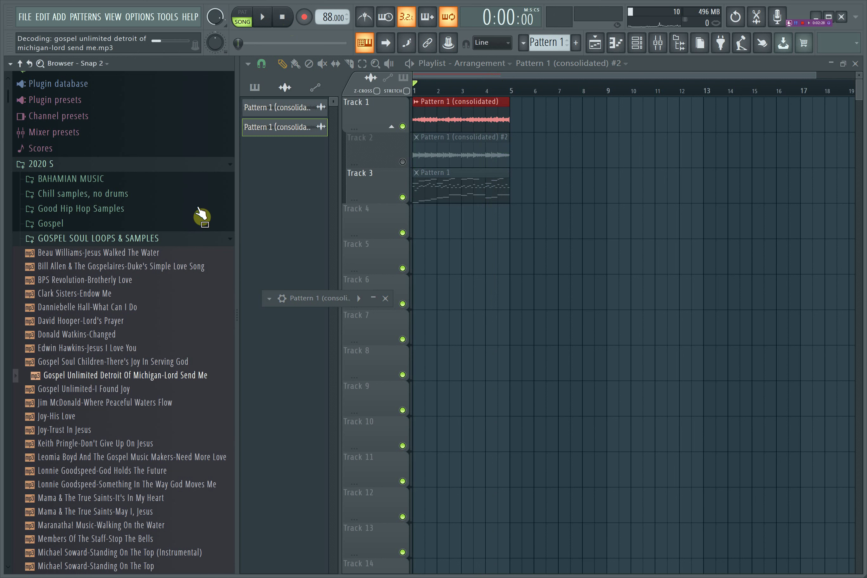
left_click(165, 238)
left_click(150, 165)
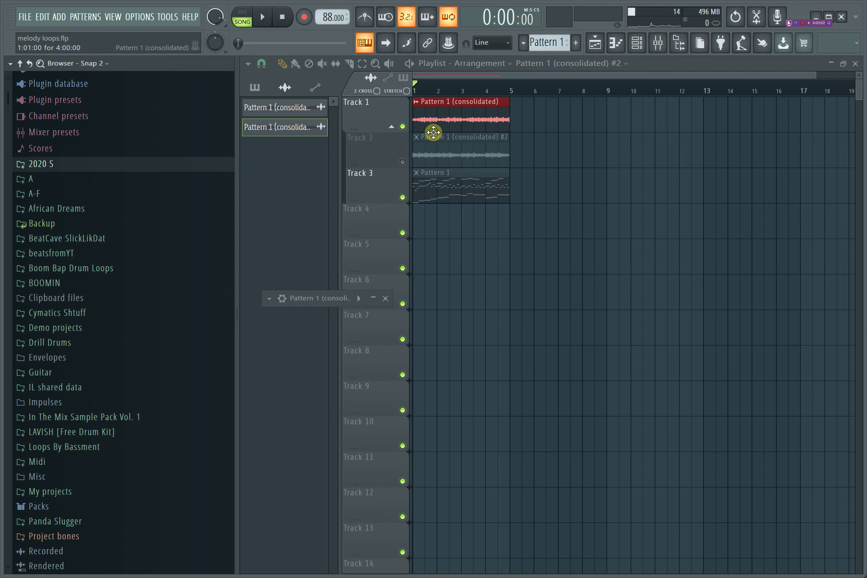
Show the channel rack and place it over the playlist just below the Track 1 clip.
left_click(644, 51)
left_click(381, 249)
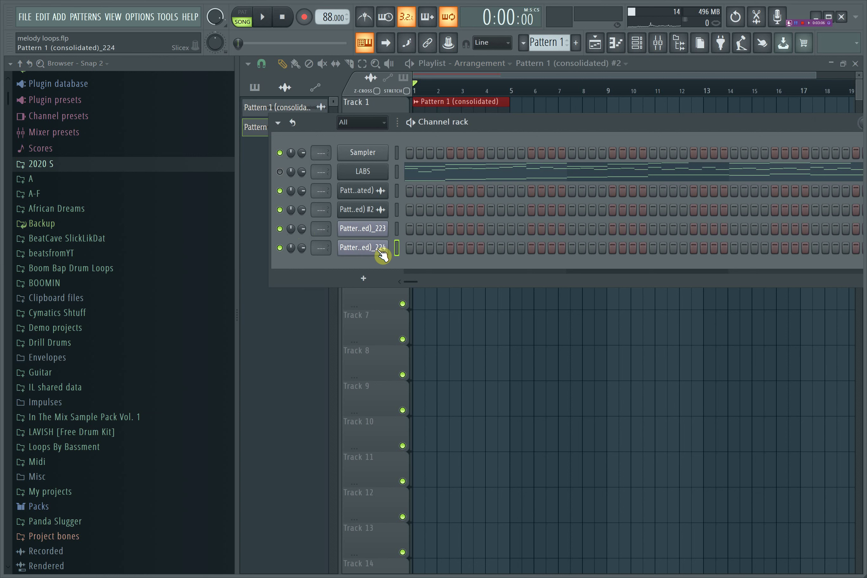
right_click(381, 252)
left_click(380, 251)
left_click_drag(492, 134, 417, 152)
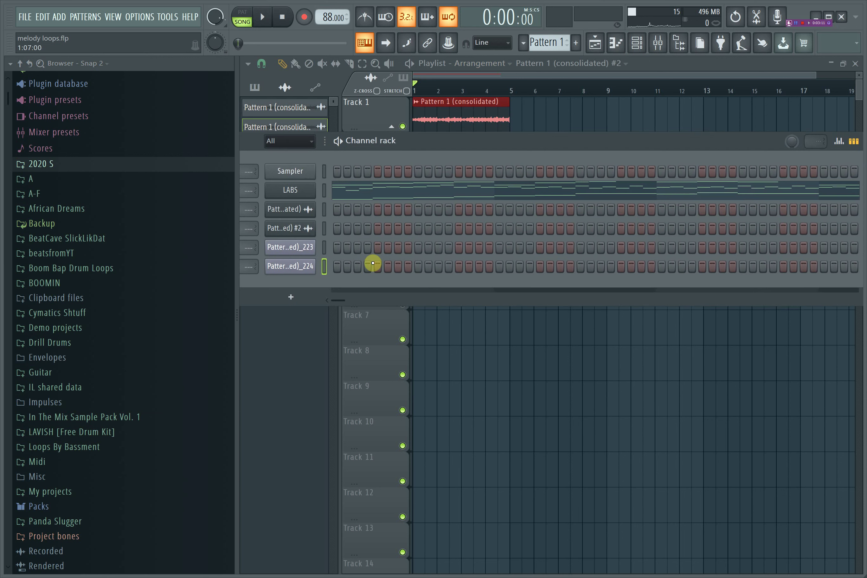
Check the piano roll of the Pattern 1 (consolidated)_224 channel and the Slicex window of Pattern 1 (consolidated)_223, closing both.
right_click(299, 268)
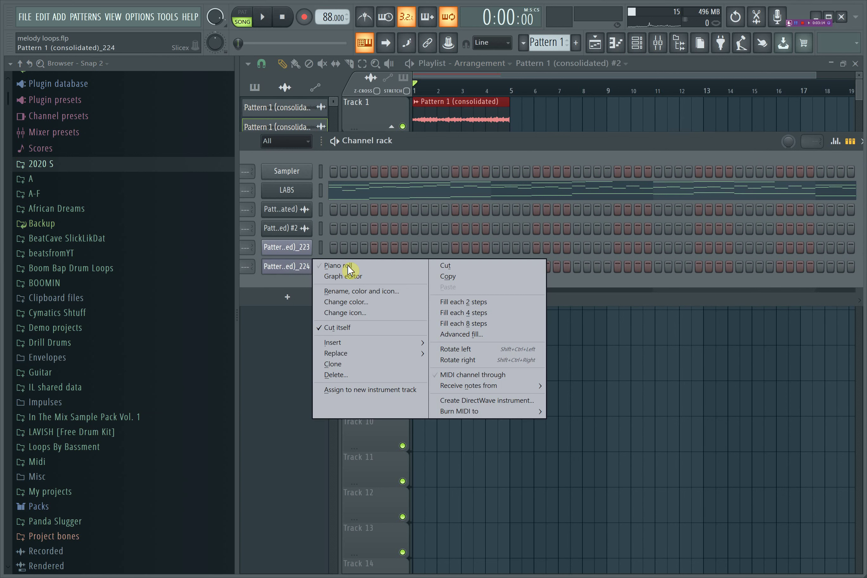
left_click(347, 265)
left_click(859, 66)
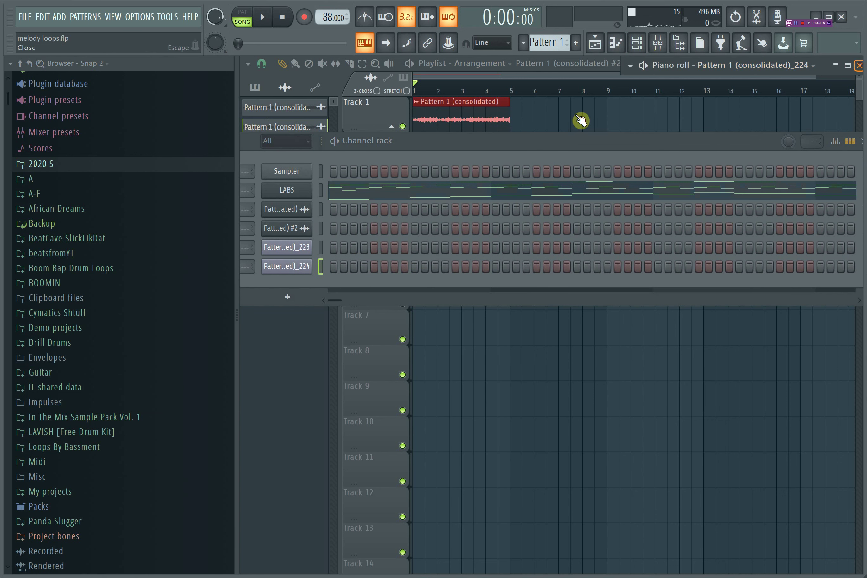
left_click(304, 248)
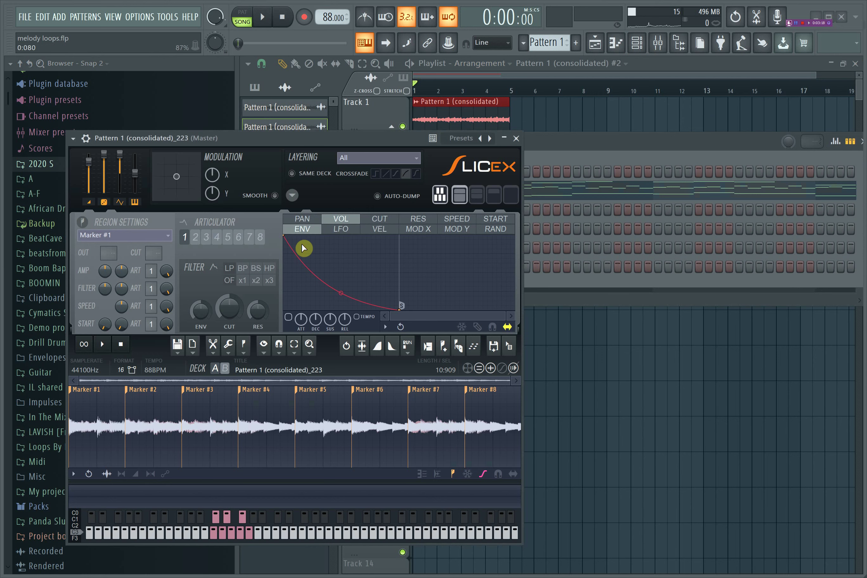
key("Escape")
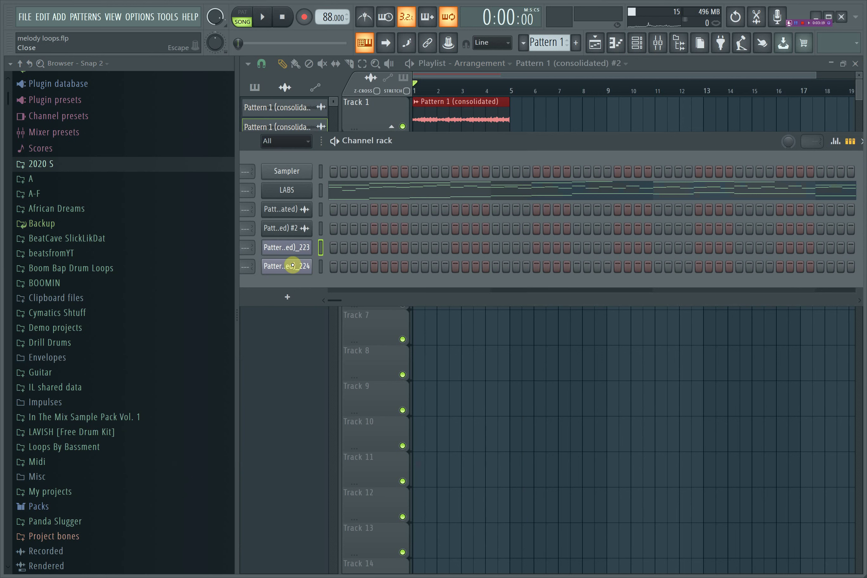
left_click(303, 267)
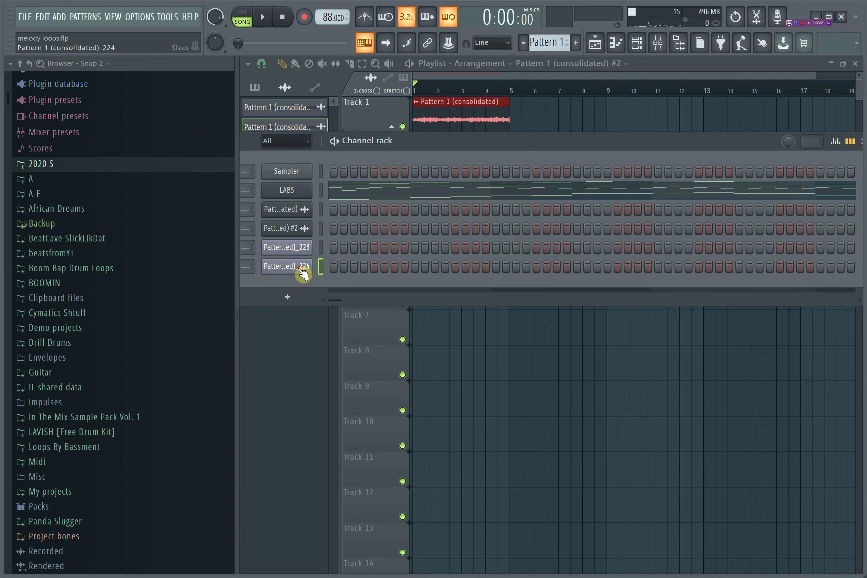
Reposition the channel rack below the Track 1 clip and open the Slicex window of the Pattern 1 (consolidated)_223 channel.
left_click_drag(634, 139, 718, 236)
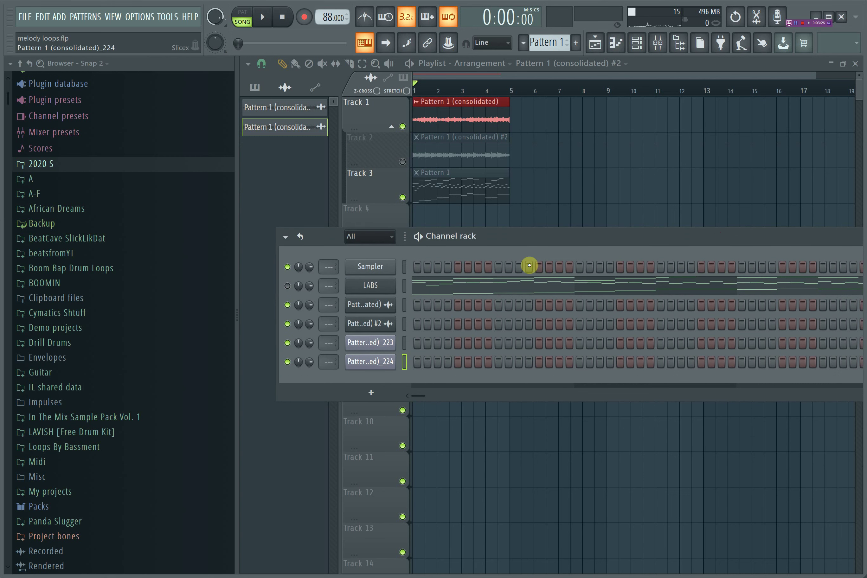
left_click_drag(520, 238, 451, 190)
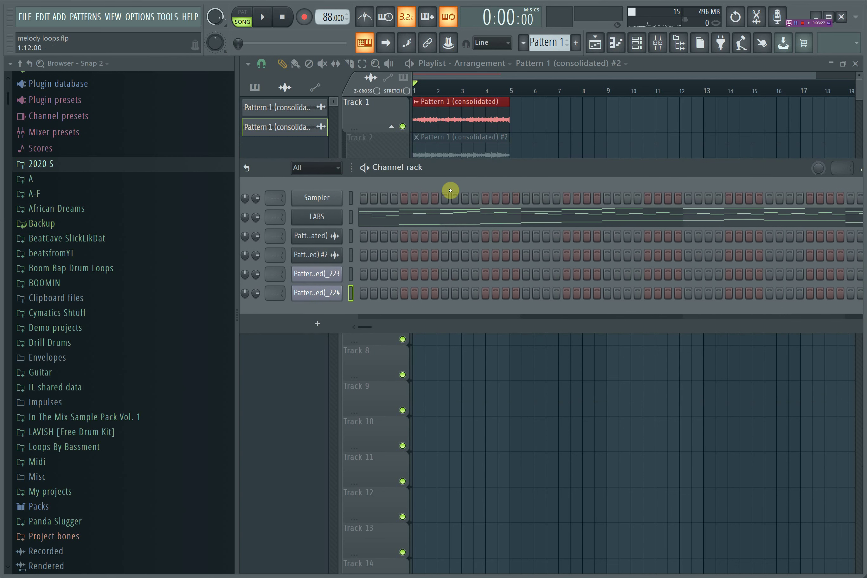
left_click(323, 273)
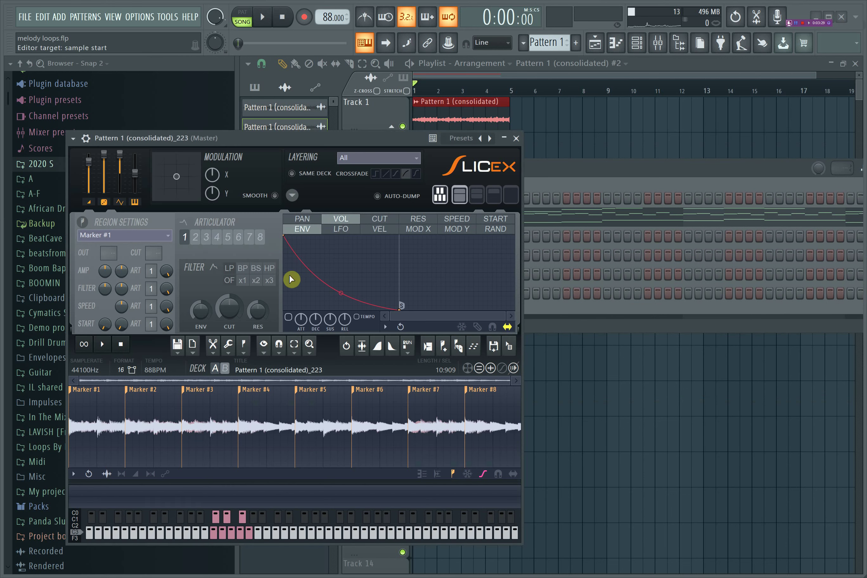
Examine the Slicex options for assigning all regions to keys, and audition the slice on the C5 key.
left_click(245, 352)
mouse_move(287, 496)
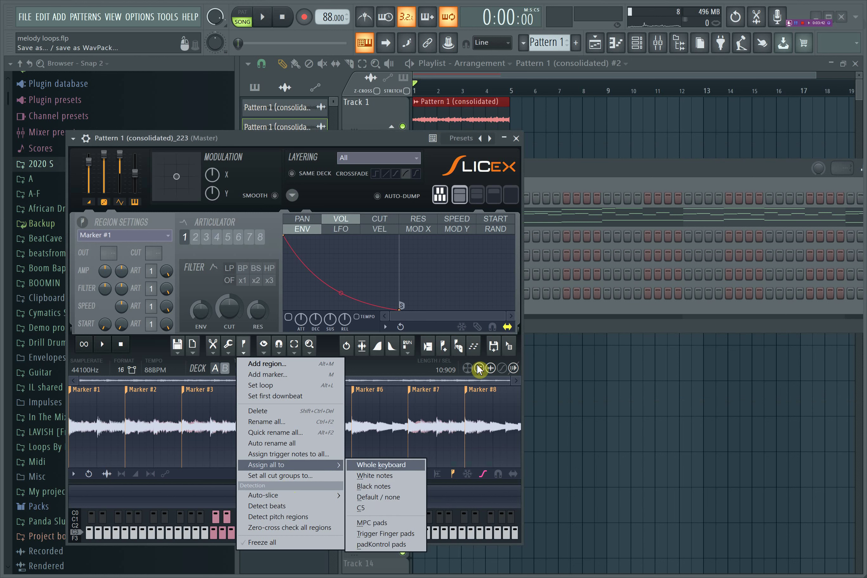
left_click(422, 370)
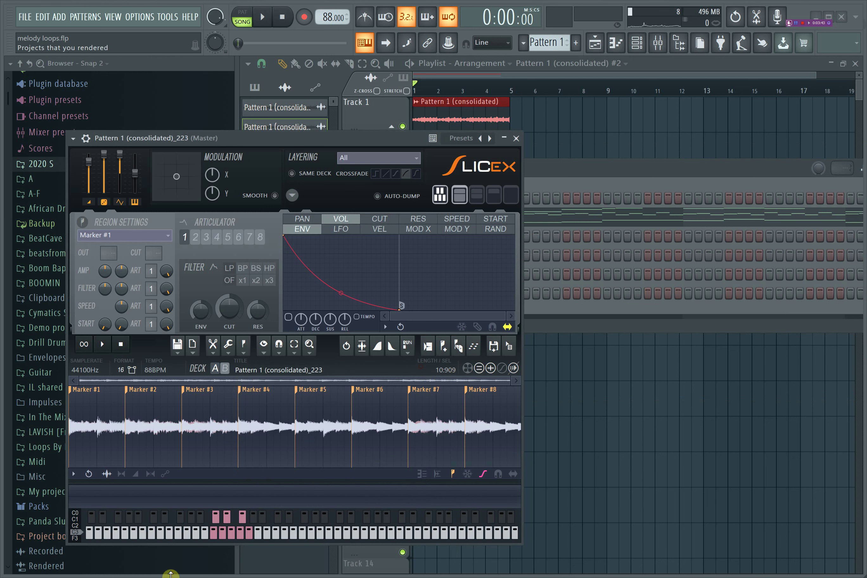
left_click(214, 534)
left_click(215, 507)
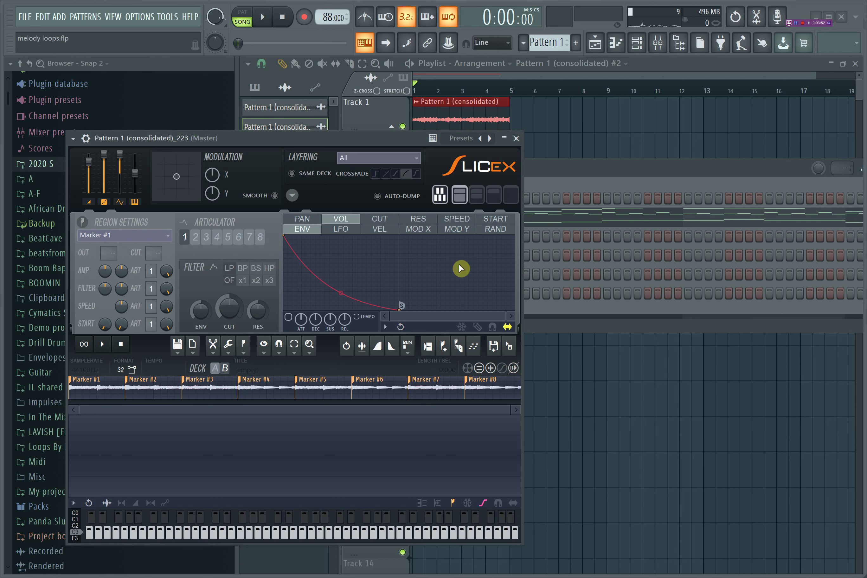
Compare Slicex's display modes, including keyboard hidden, full, no audio editor and keyboard only.
left_click(443, 196)
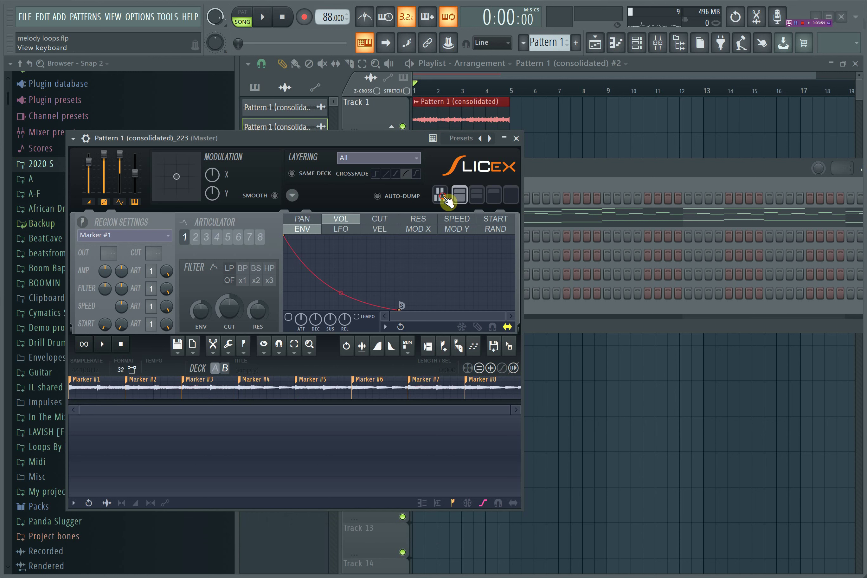
left_click(444, 196)
left_click(476, 196)
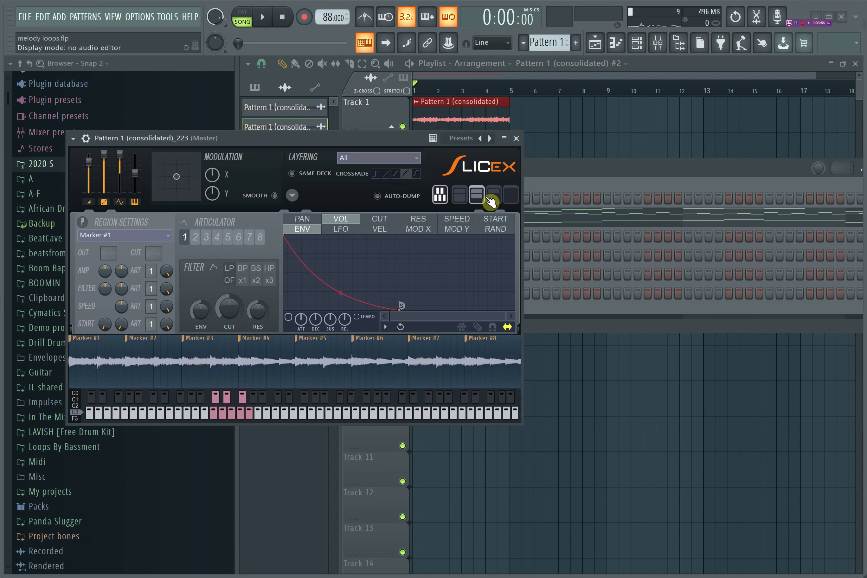
left_click(499, 197)
left_click(475, 196)
left_click(462, 193)
left_click(511, 199)
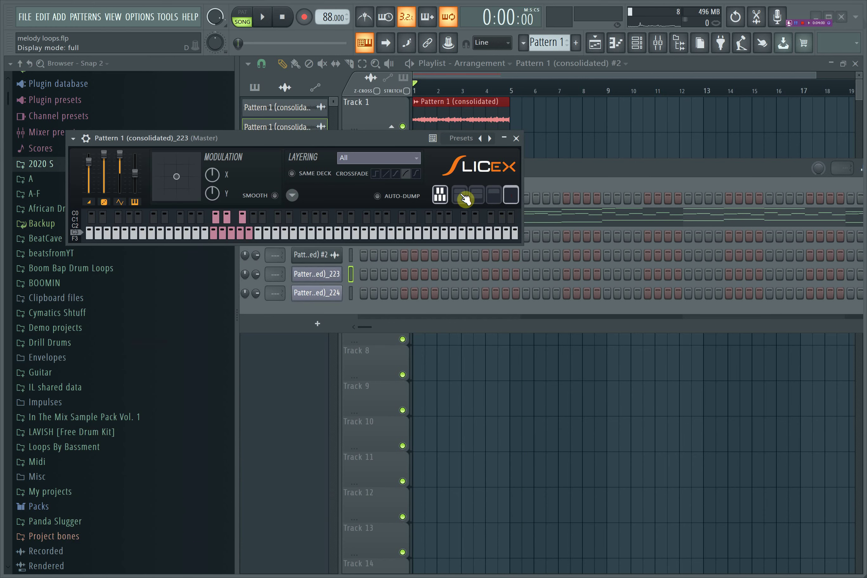
left_click(462, 196)
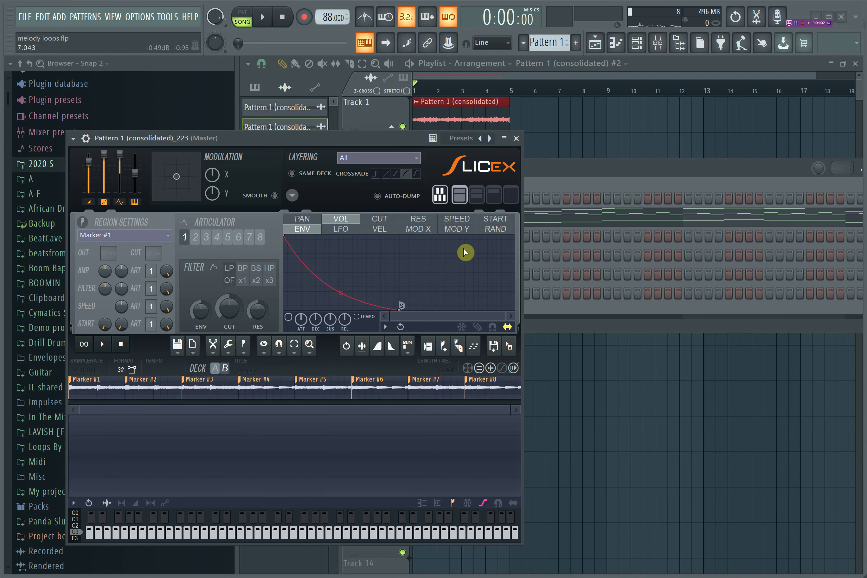
left_click(476, 195)
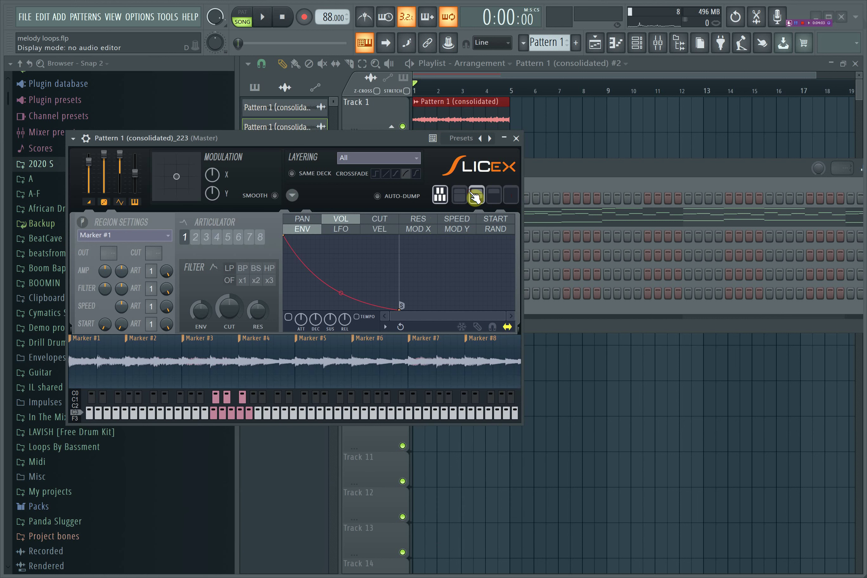
Audition the slices on the Slicex keys from C#5 to F#5.
left_click(218, 397)
left_click(221, 414)
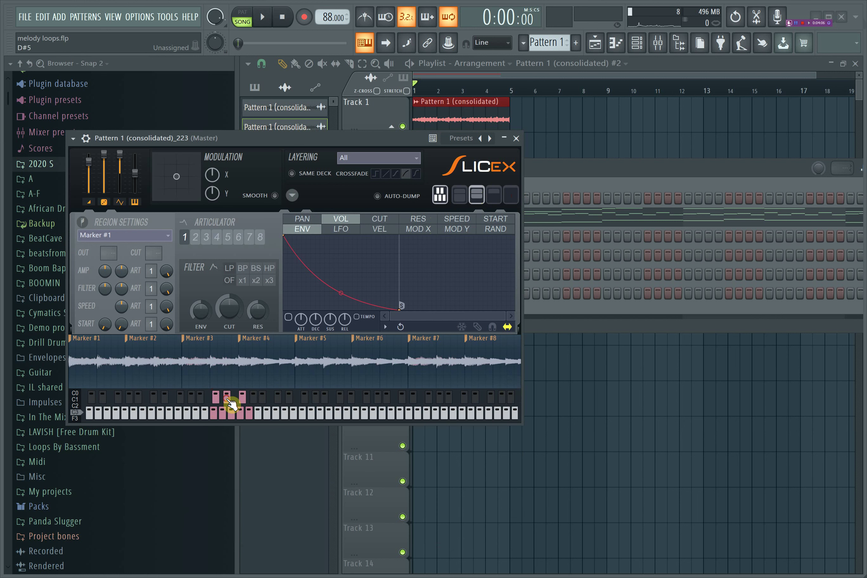
left_click(227, 400)
left_click(232, 415)
left_click(243, 396)
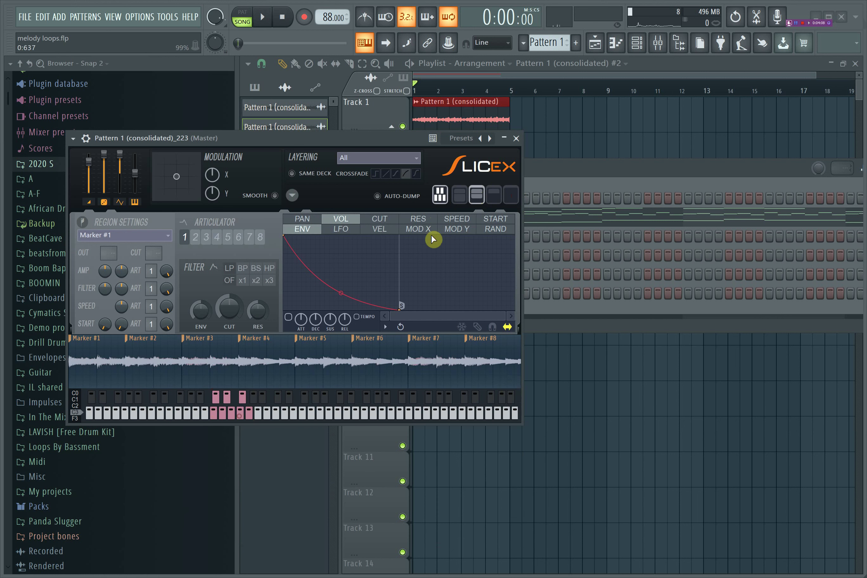
Restore Slicex's full display with the keyboard shown, and check deck B before returning to deck A.
left_click(440, 195)
left_click(459, 194)
left_click(440, 194)
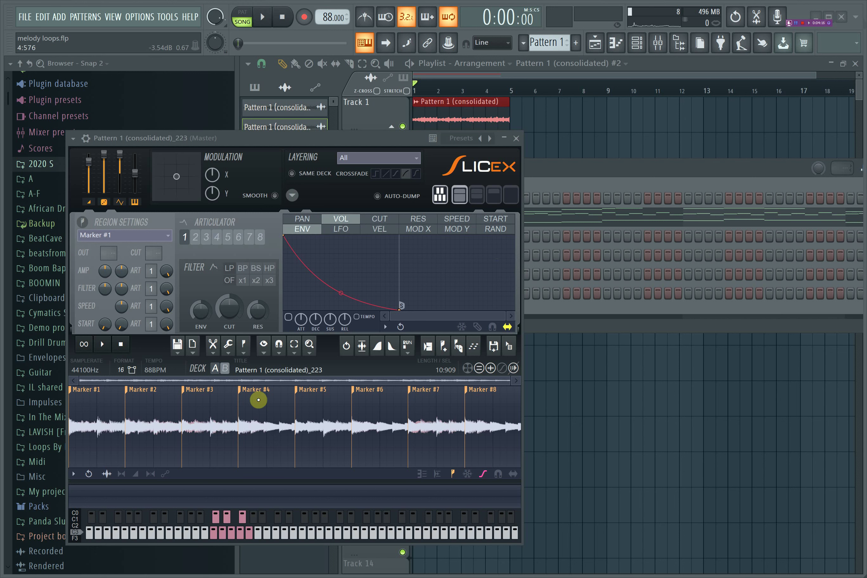
left_click(225, 369)
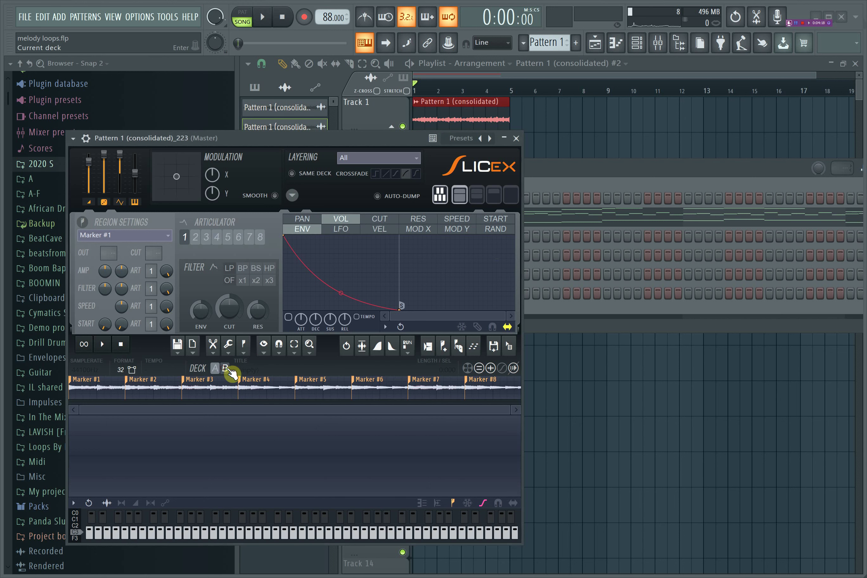
left_click(216, 370)
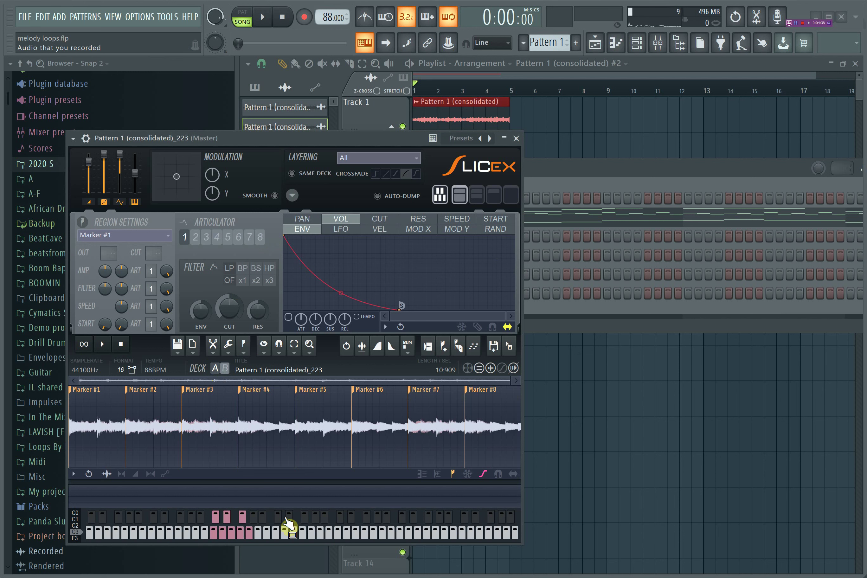
Audition the marker slices mapped across the Slicex keyboard from C5 to G5.
left_click(214, 530)
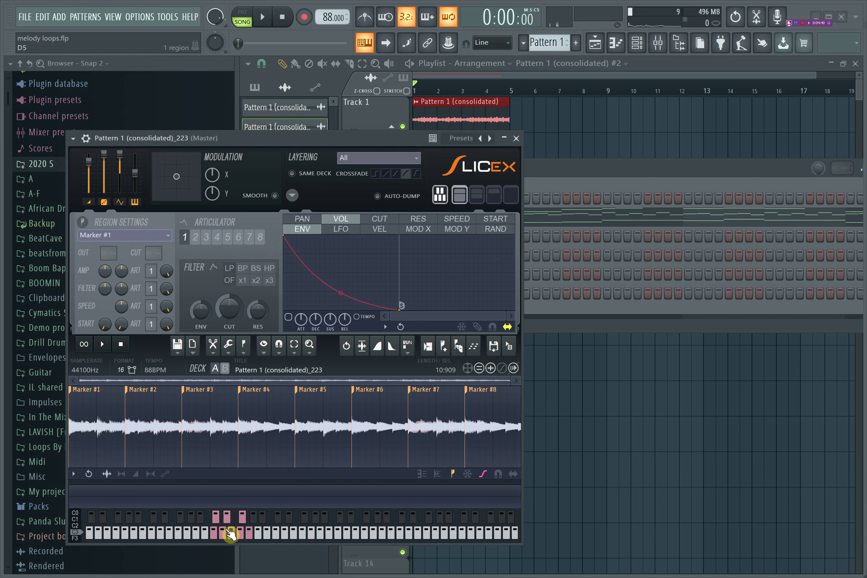
left_click(231, 531)
left_click(227, 517)
left_click(241, 527)
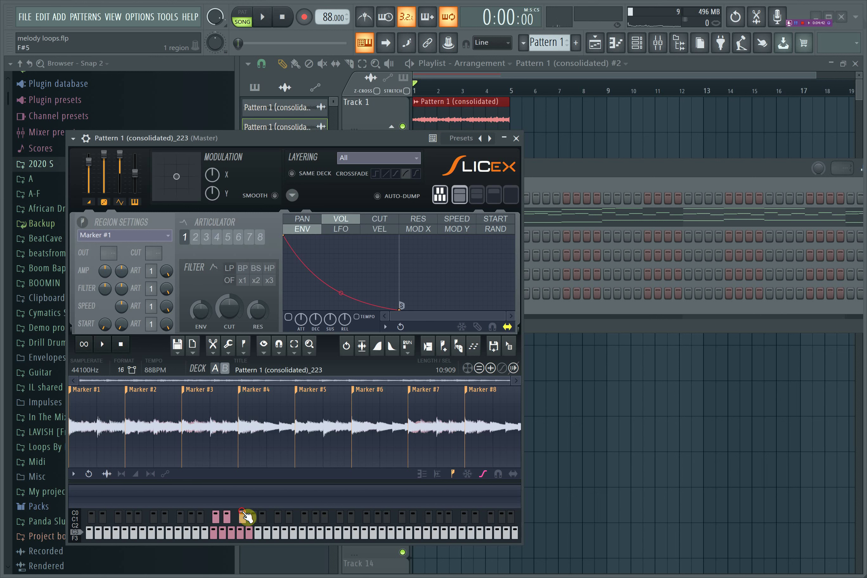
left_click(242, 517)
left_click(248, 536)
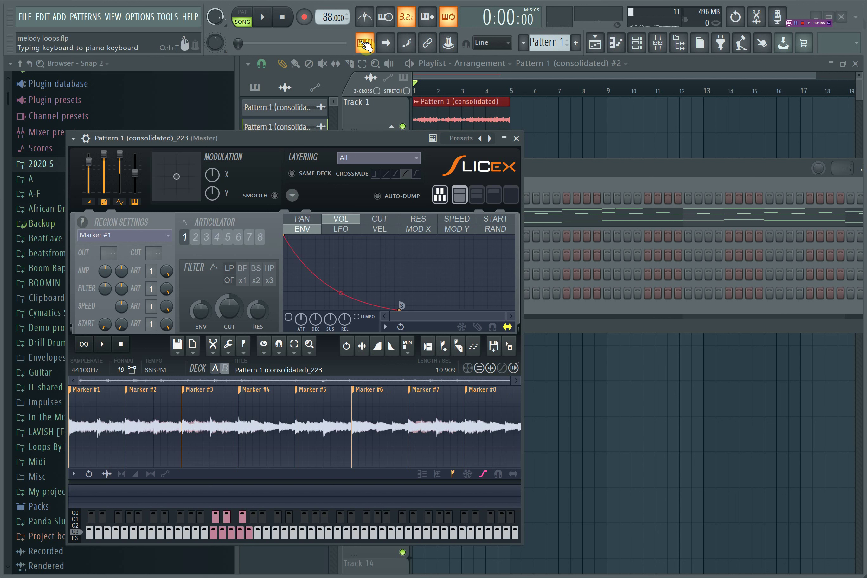
Close the Slicex window and open the LABS channel's piano roll.
left_click(516, 139)
right_click(314, 217)
left_click(360, 215)
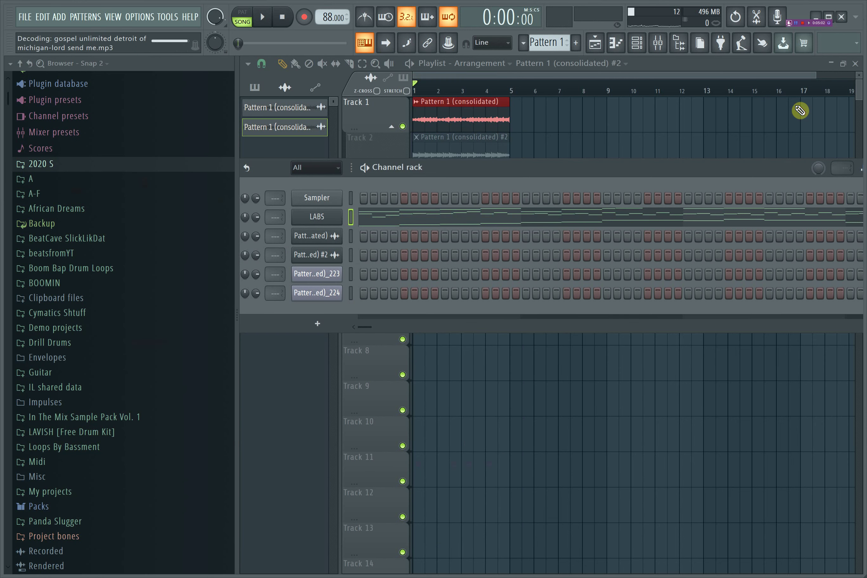
Play a range of notes on the LABS instrument using the computer keyboard as a piano.
key("m")
key("v")
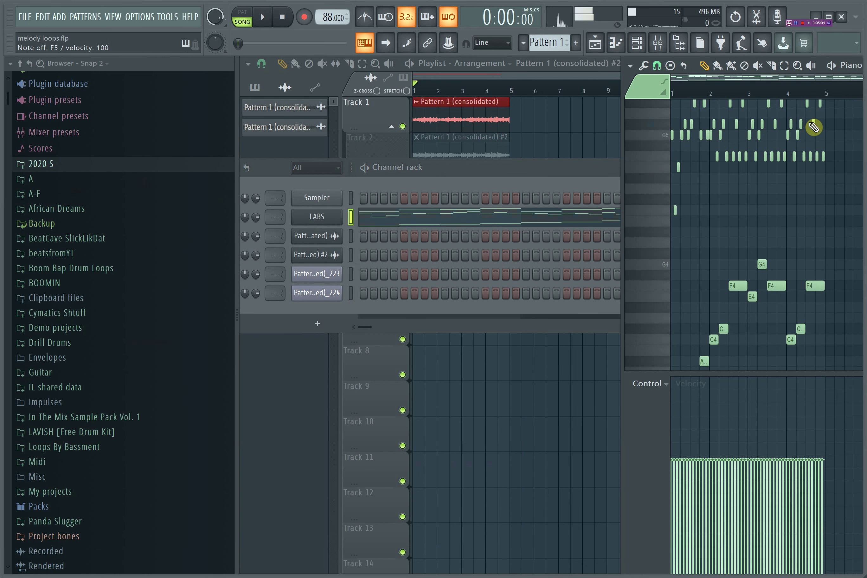
key("x")
key("x")
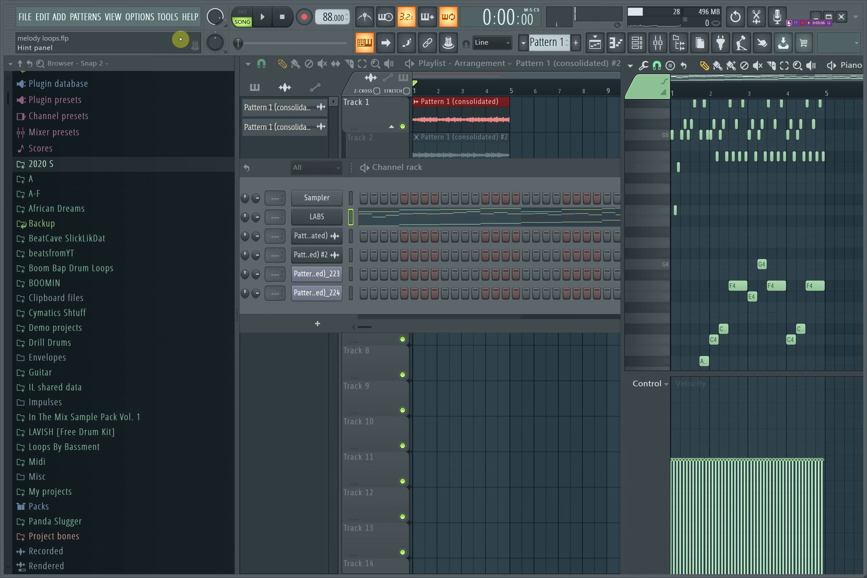
key("x")
key("x")
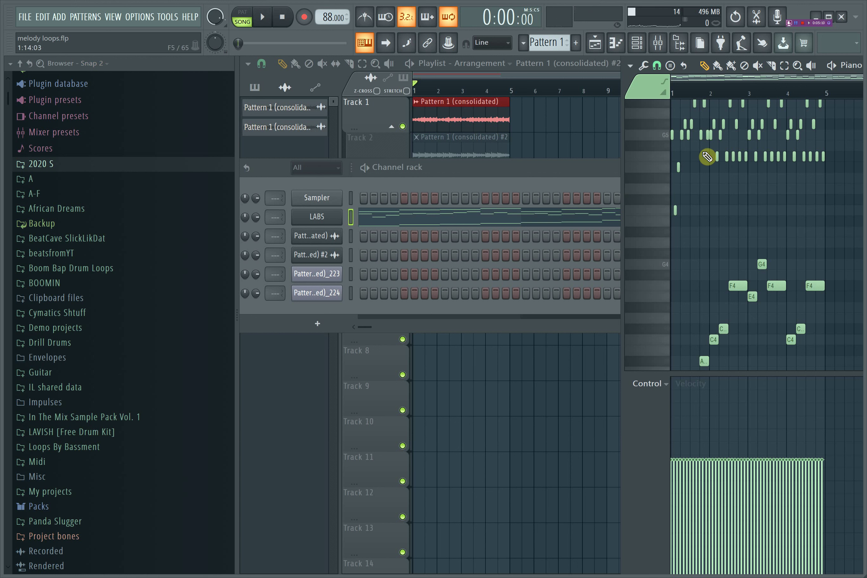
key("x")
key("x")
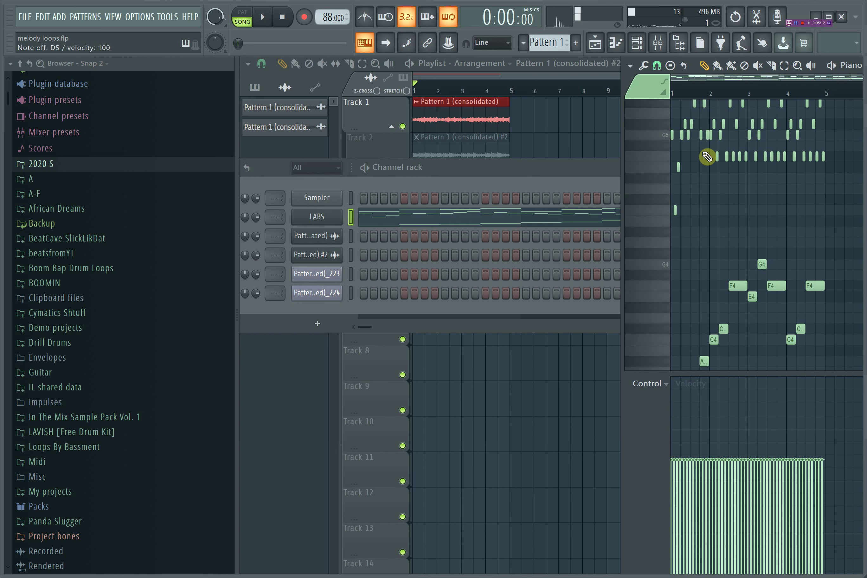
key("u")
key("i")
key("r")
key("m")
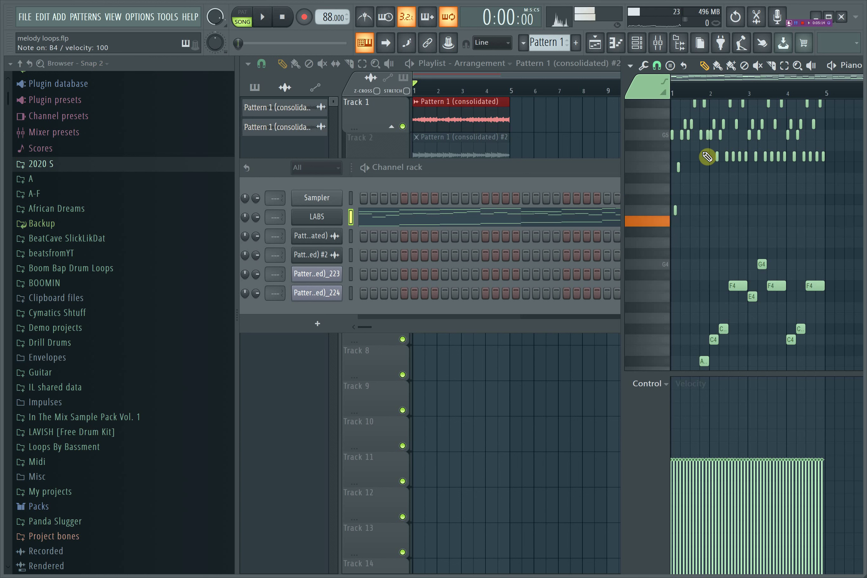
key("m")
key("v")
key("n")
key("q")
key("x")
key("s")
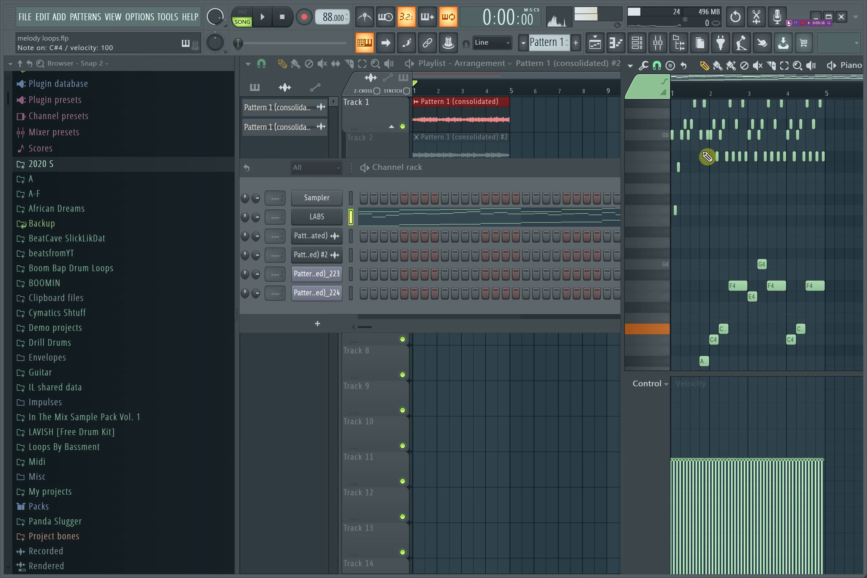
key("g")
key("j")
key("2")
key("w")
key("t")
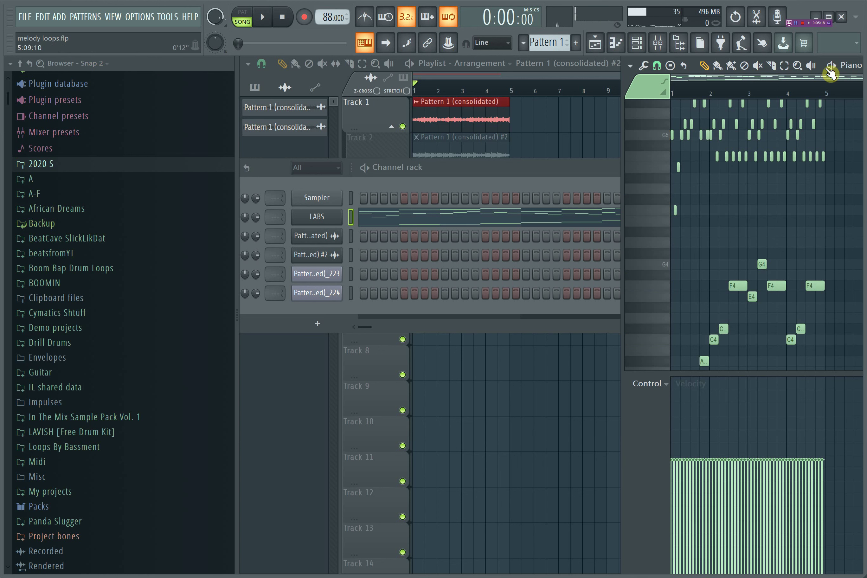
Move the LABS piano roll window further over the playlist so more of its note grid is visible.
left_click_drag(819, 70, 682, 64)
left_click_drag(846, 65, 693, 67)
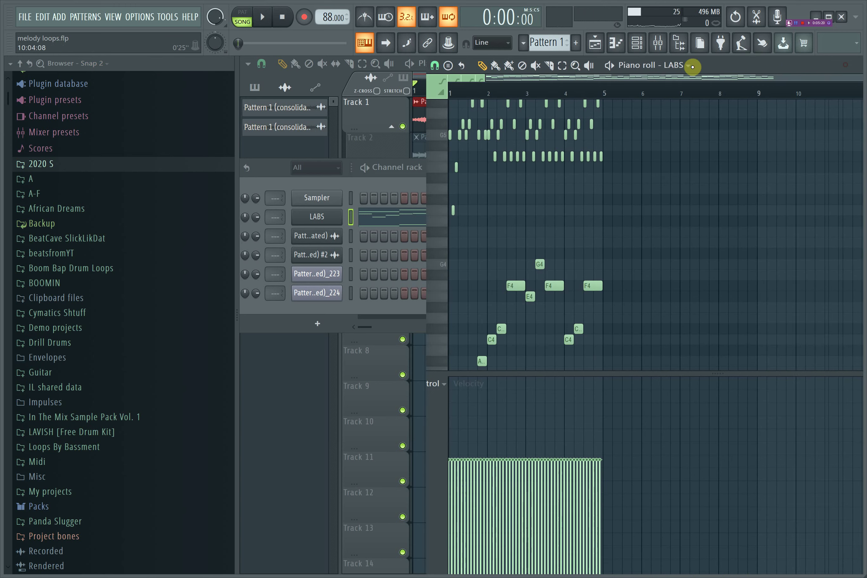
Close the LABS piano roll and open the Slicex window of the Pattern 1 (consolidated)_223 channel.
left_click_drag(834, 59, 574, 53)
left_click(672, 61)
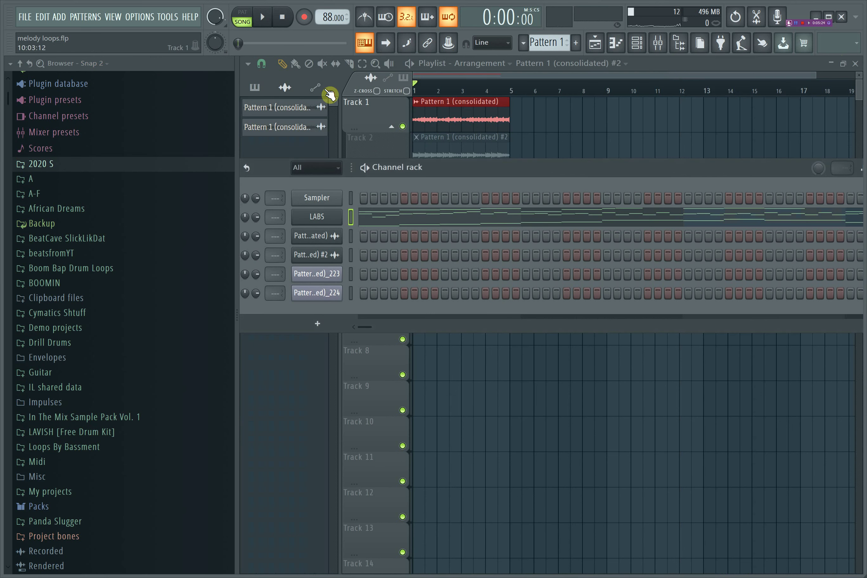
left_click(338, 278)
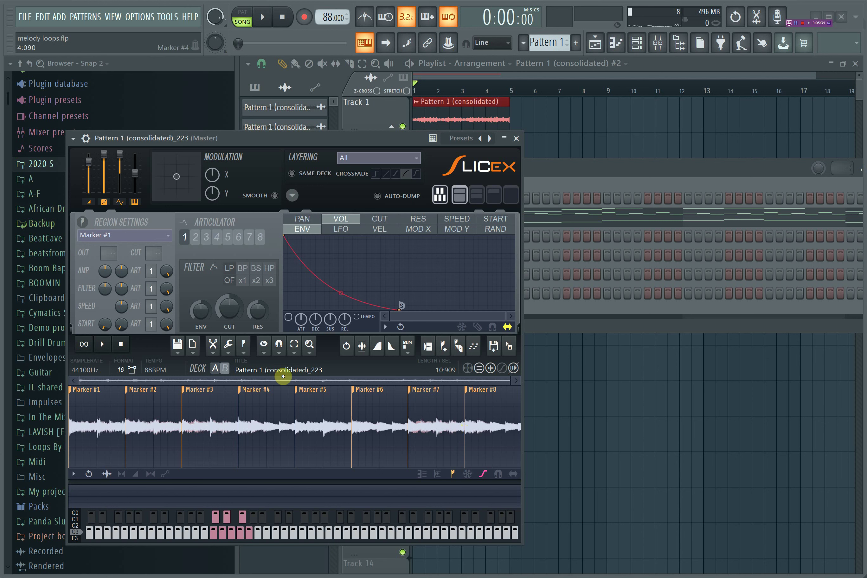
Examine the auto-slicing and grid-slicing options available for the Slicex sample.
left_click(243, 350)
mouse_move(284, 495)
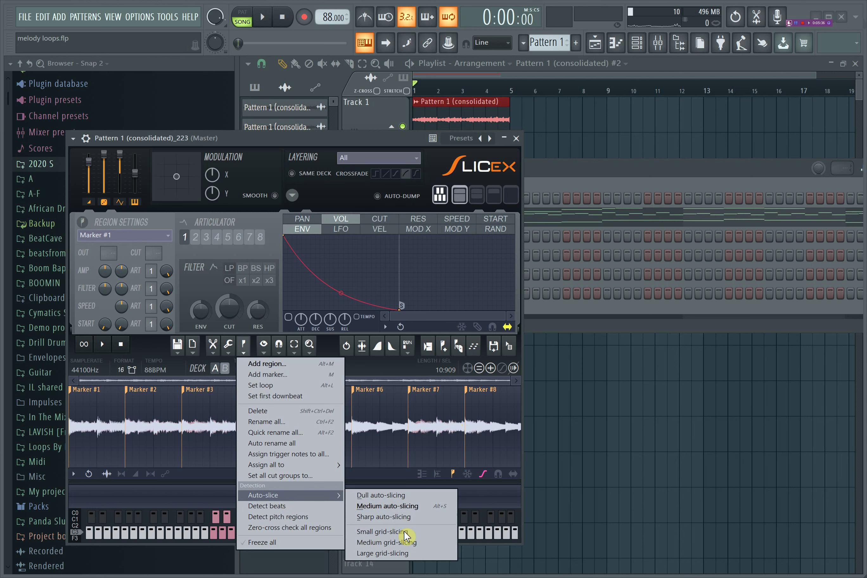
left_click(389, 369)
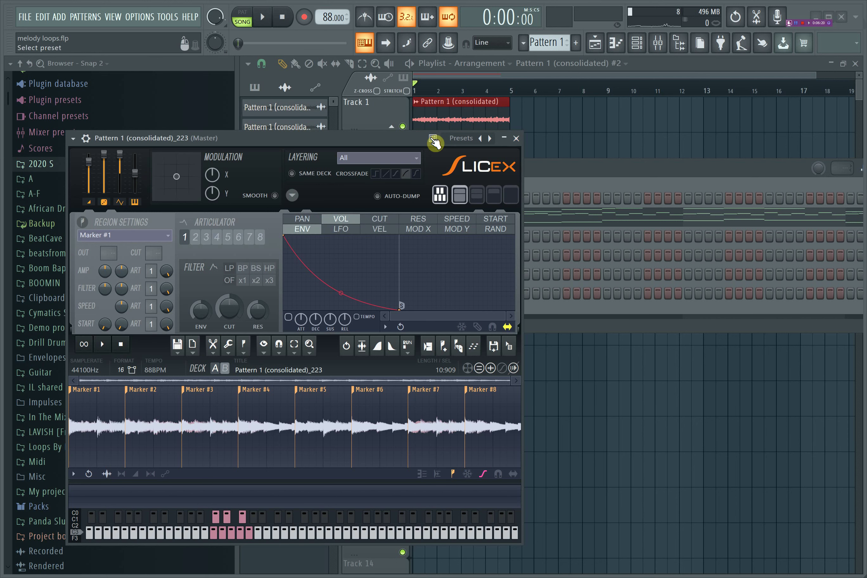
Inspect the channel settings of the Pattern 1 (consolidated) audio clip on Track 1.
left_click_drag(417, 146, 405, 202)
left_click(416, 102)
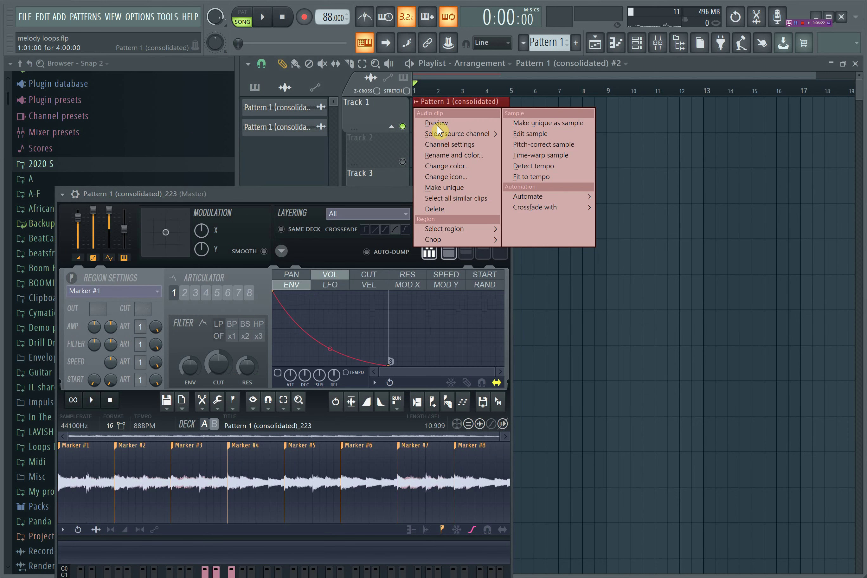
left_click(441, 145)
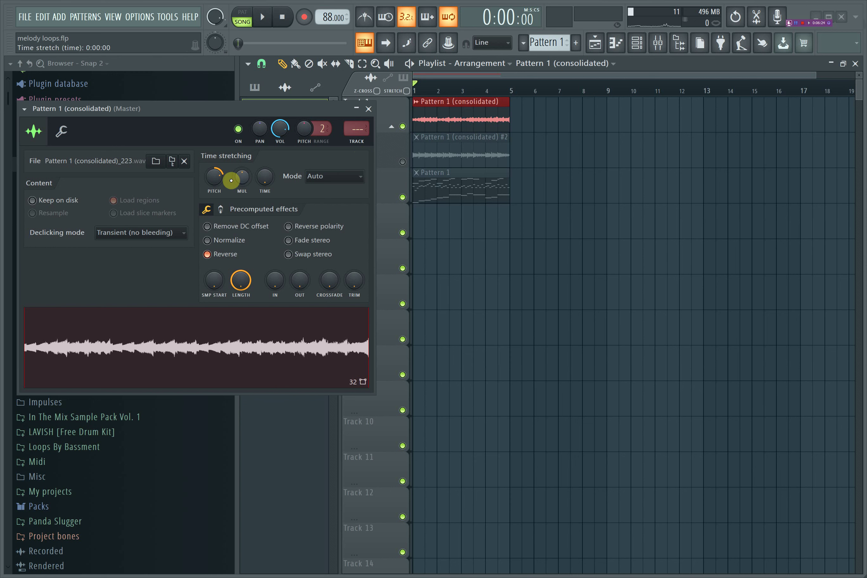
left_click(368, 108)
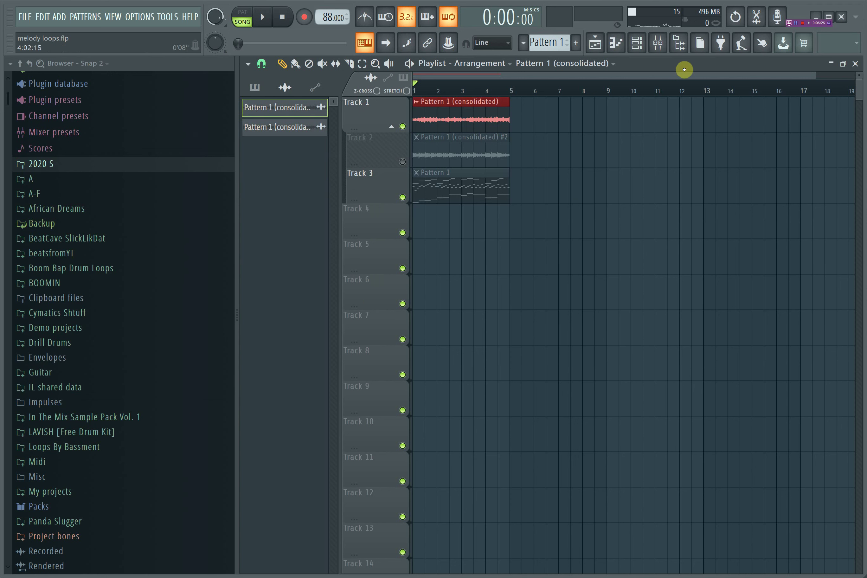
Reopen Slicex for the Pattern 1 (consolidated)_223 channel and move its window so the whole keyboard is in view.
left_click(645, 46)
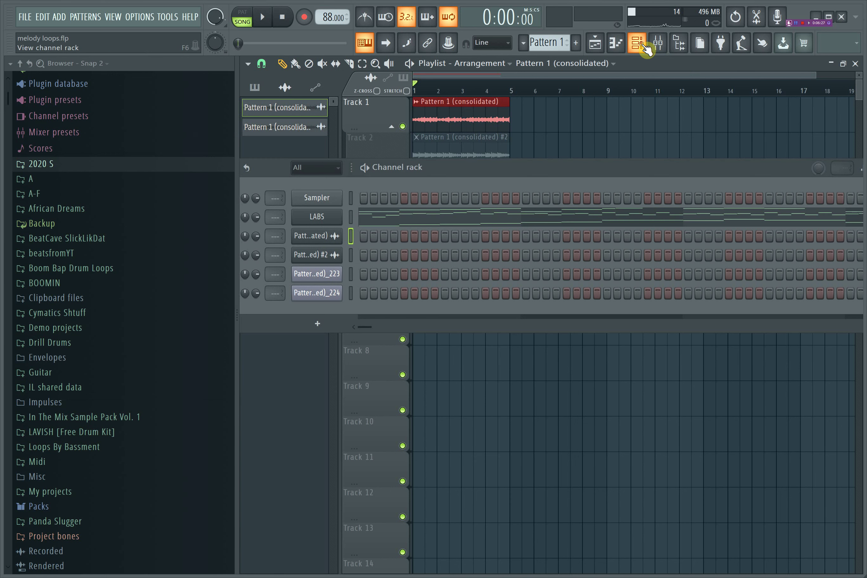
left_click(322, 277)
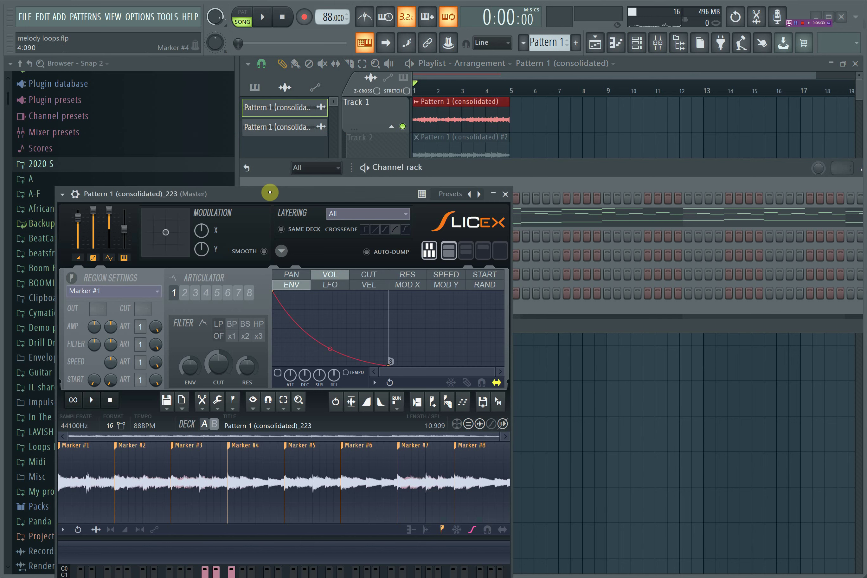
left_click_drag(267, 194, 282, 135)
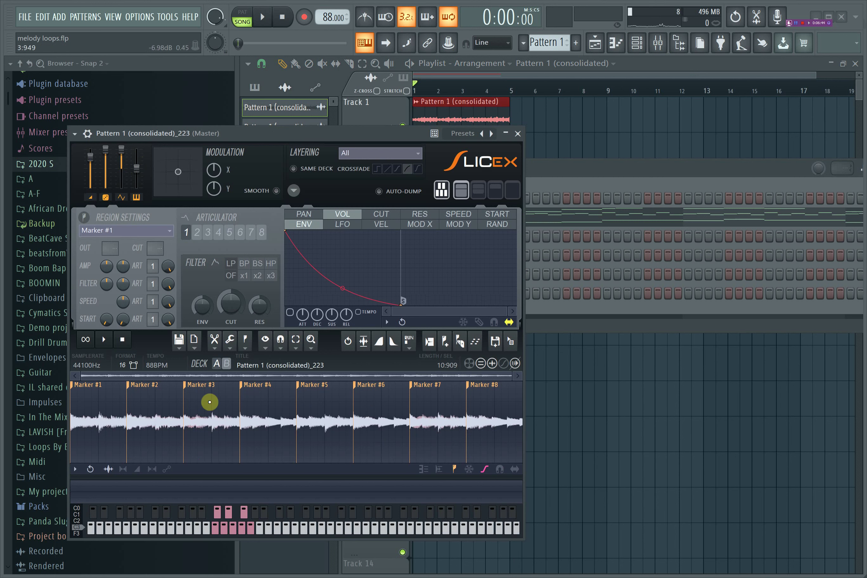
Examine the trigger note choices for Marker #1 without assigning one.
right_click(98, 384)
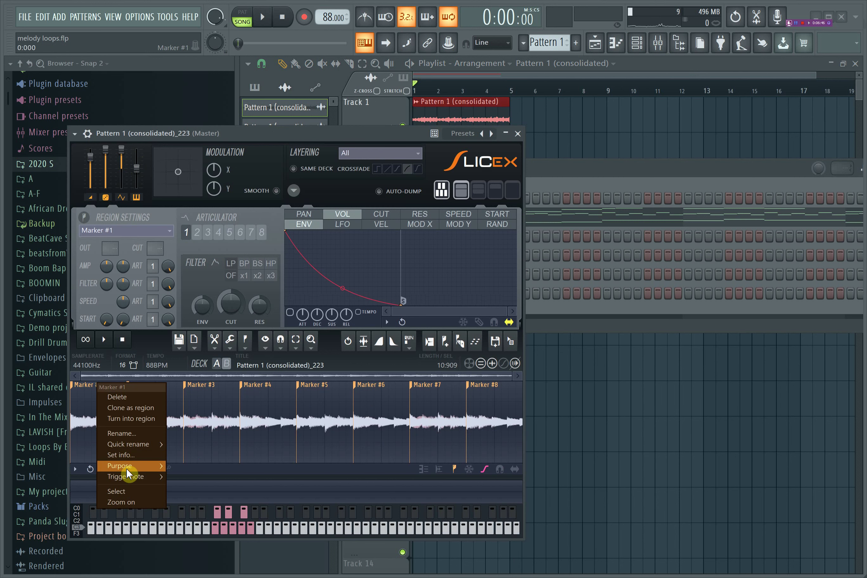
mouse_move(128, 476)
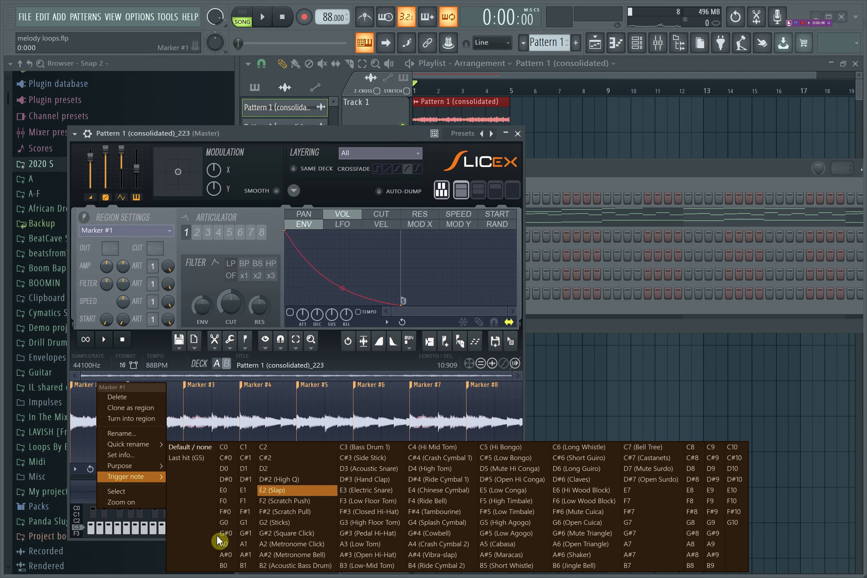
mouse_move(151, 467)
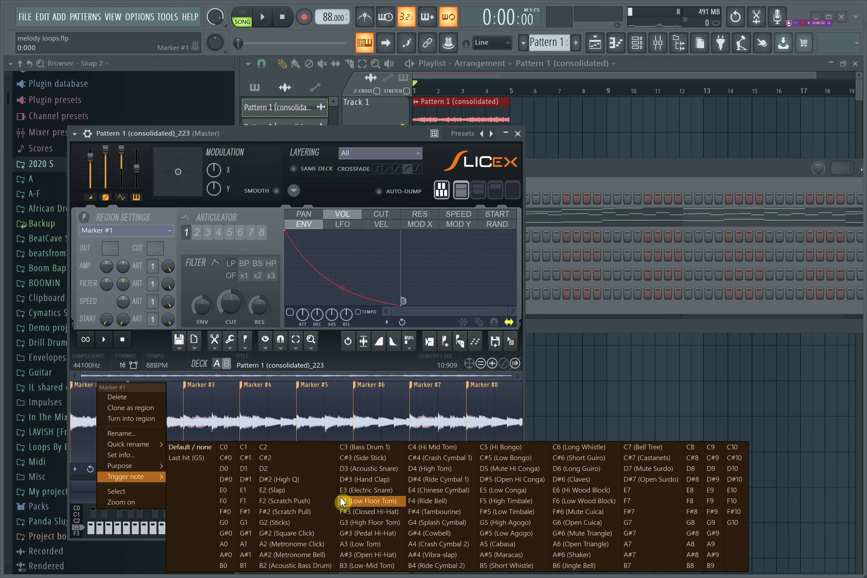
left_click(149, 350)
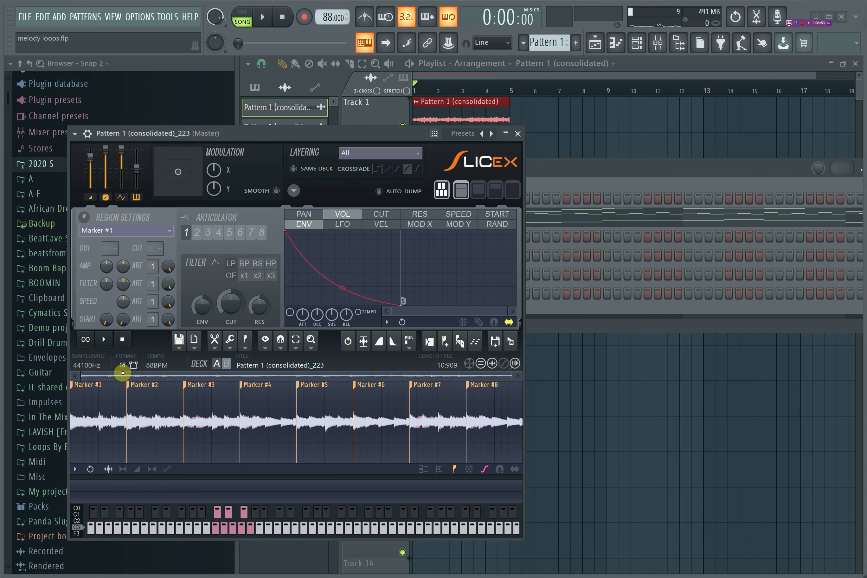
right_click(82, 382)
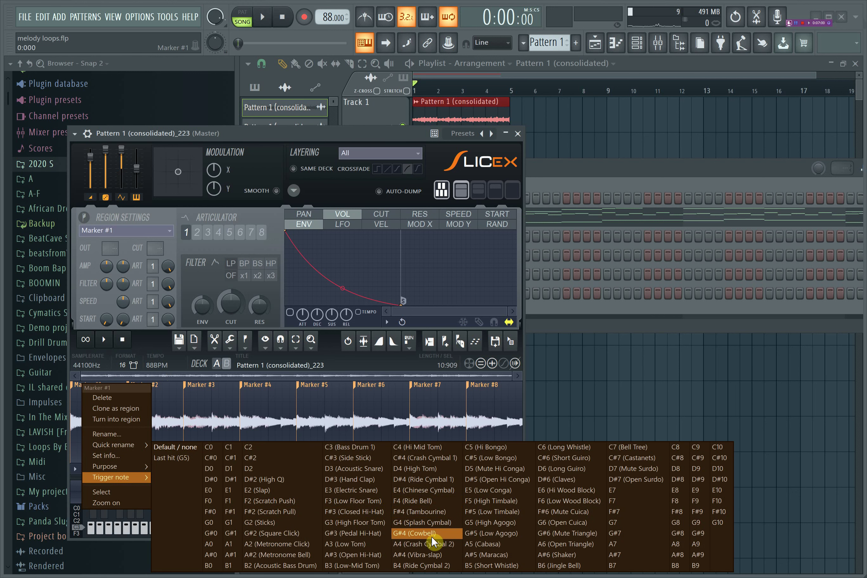
left_click(555, 166)
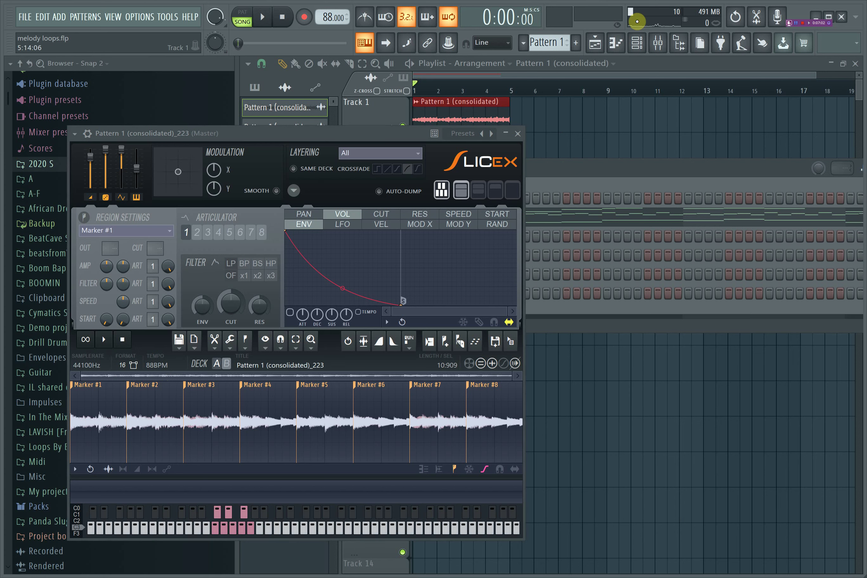
Show the maximized piano roll for Pattern 1 (consolidated)_223 with the Slicex window minimized.
left_click(616, 42)
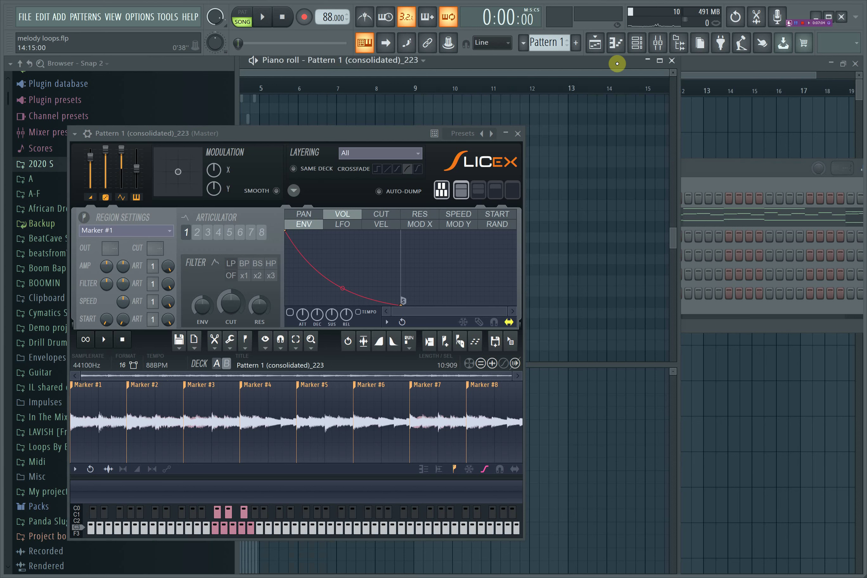
left_click(659, 61)
left_click(505, 133)
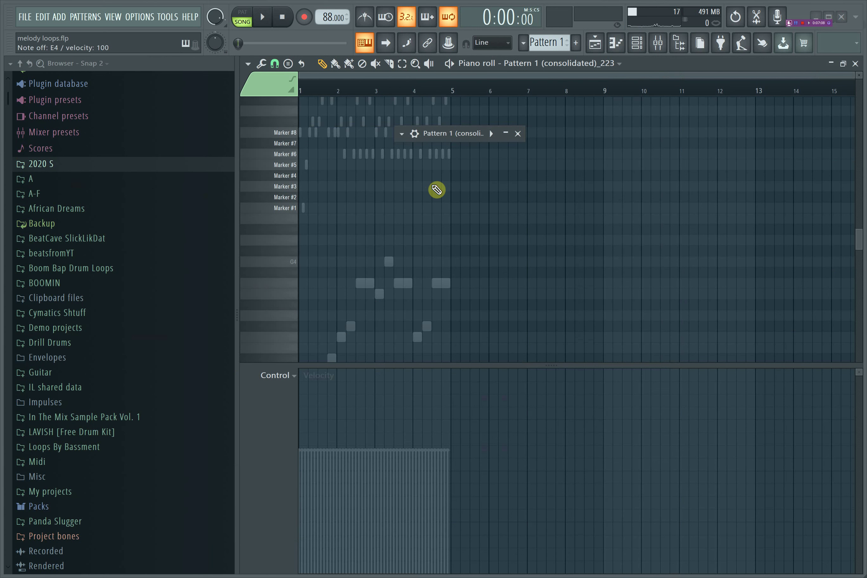
Switch the piano roll to the LABS channel and play C4 repeatedly to locate it on the keys.
left_click(596, 63)
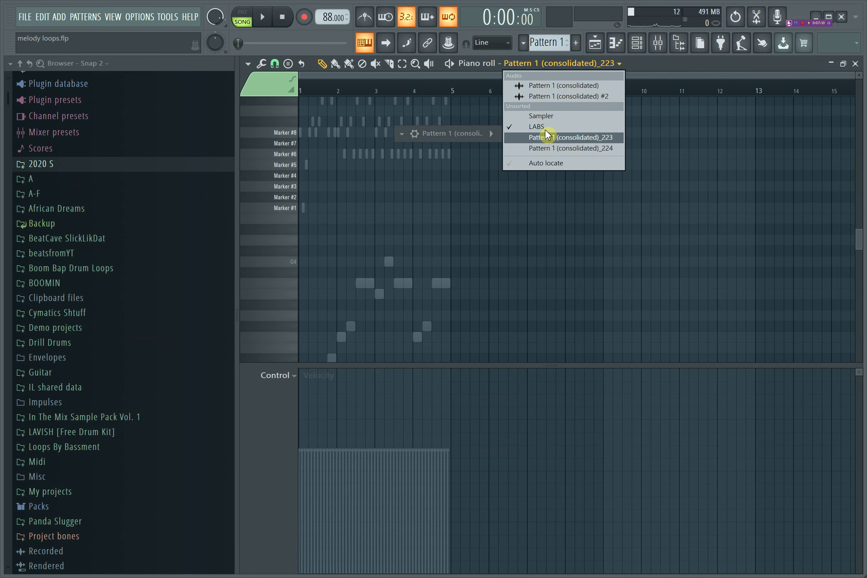
left_click(544, 127)
key("z")
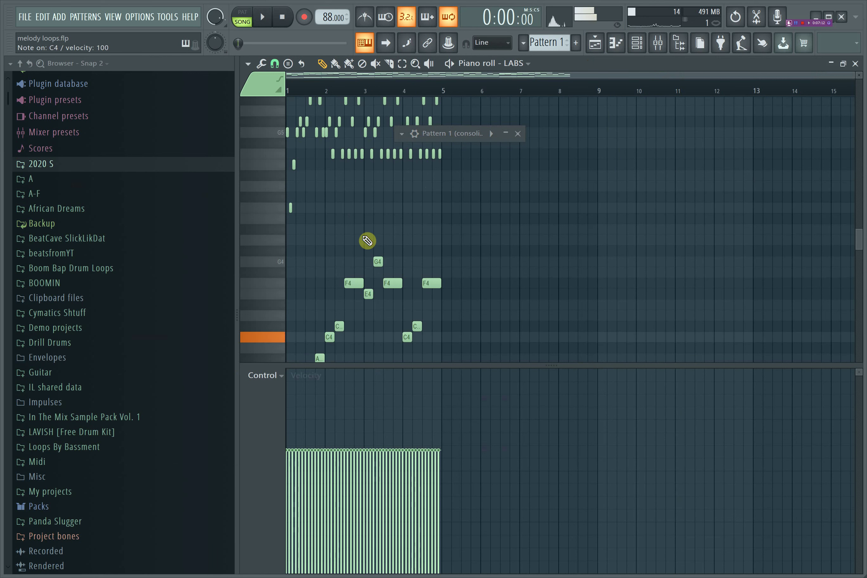
key("z")
key("z")
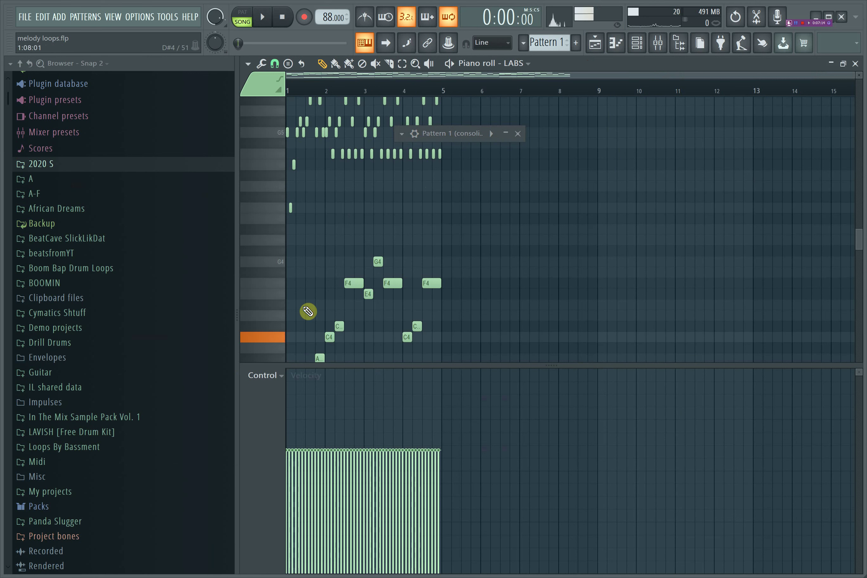
key("z")
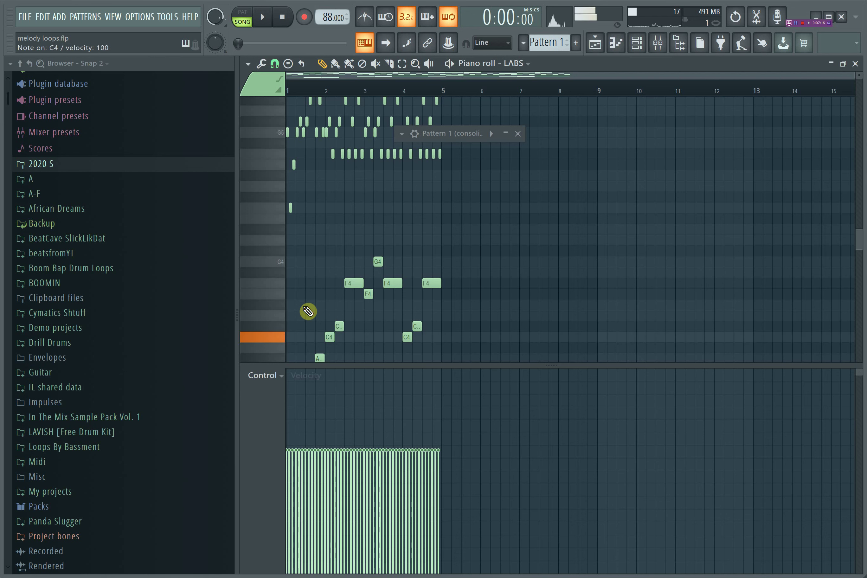
Unmaximize the LABS piano roll and restore the minimized Slicex window.
left_click(843, 63)
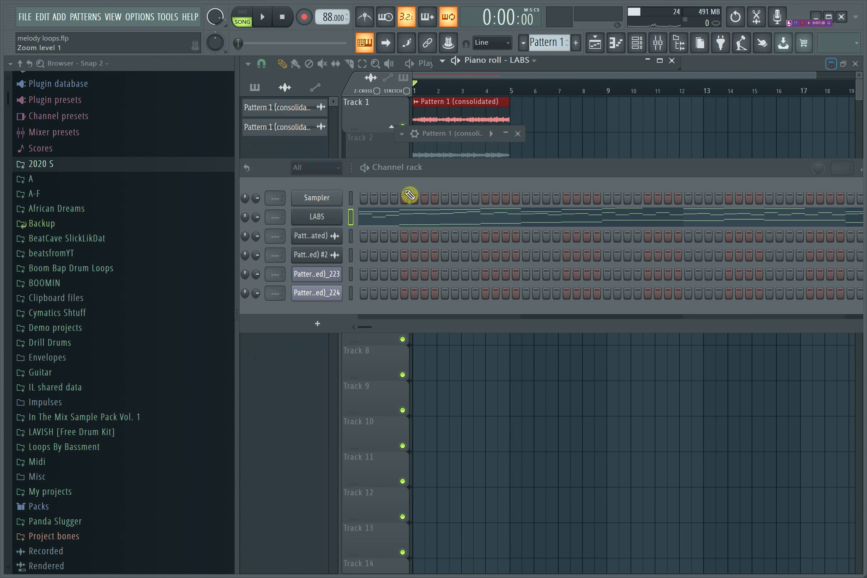
right_click(334, 278)
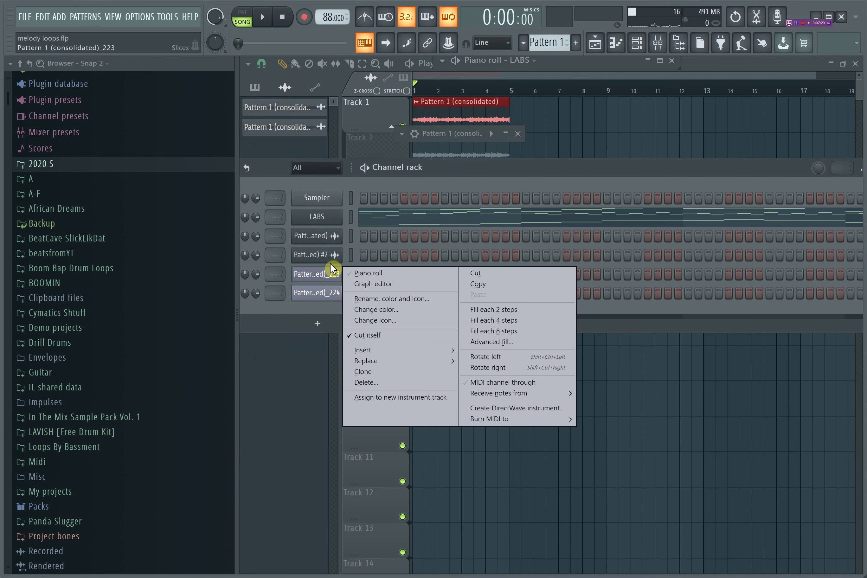
left_click(506, 135)
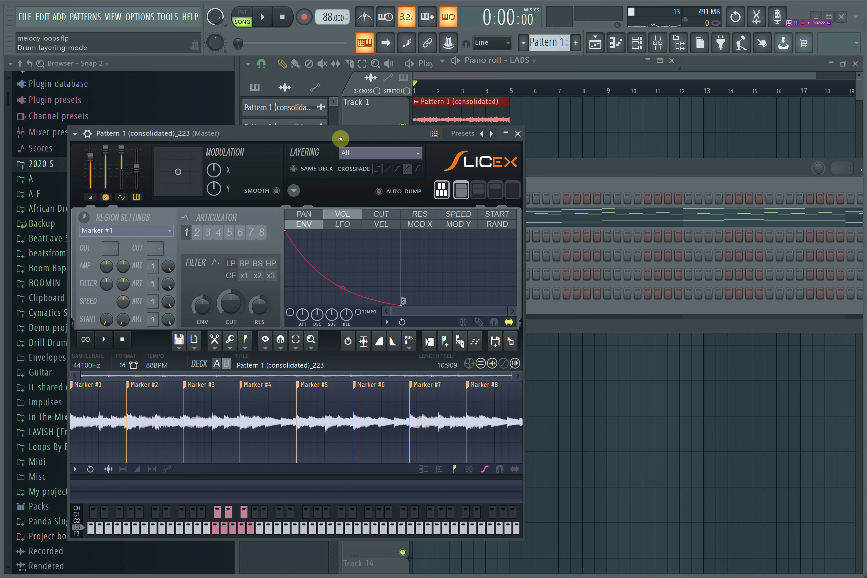
Set the trigger note of Marker #1 to C4 and audition the slice.
right_click(94, 388)
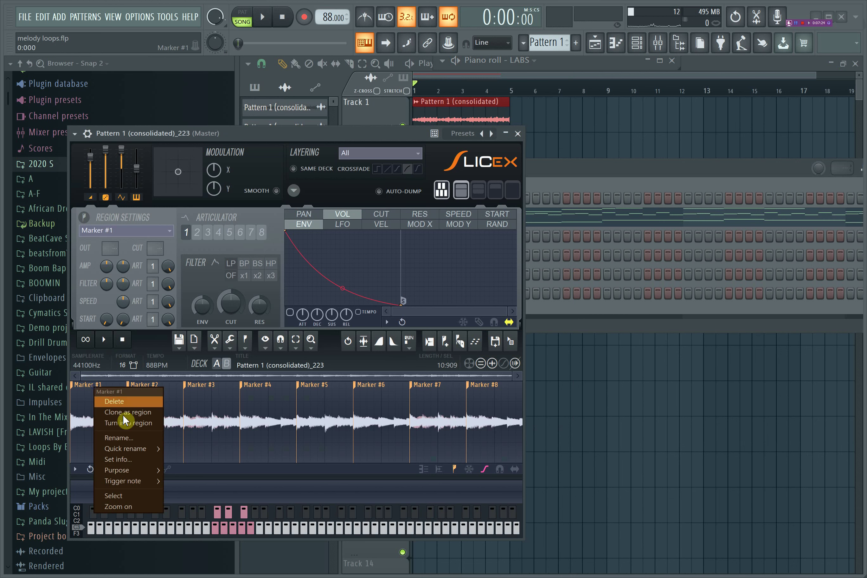
mouse_move(131, 479)
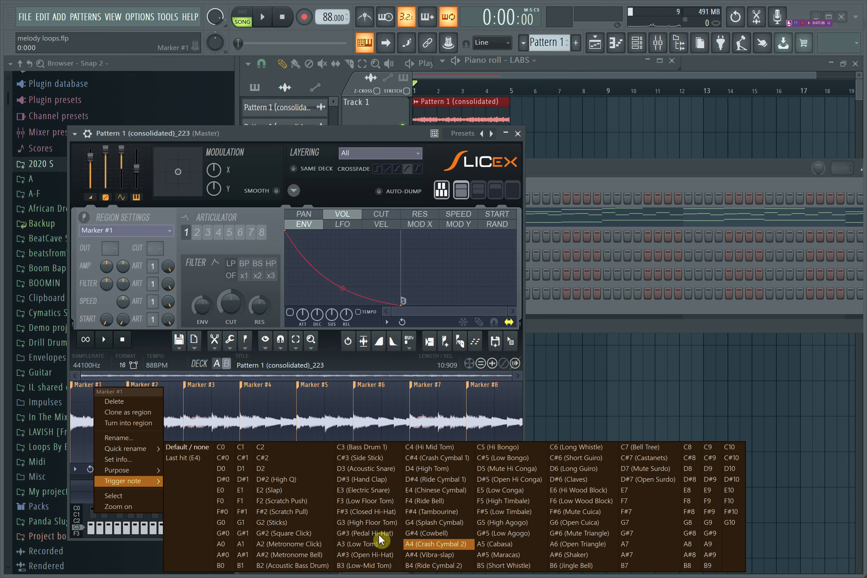
left_click(457, 448)
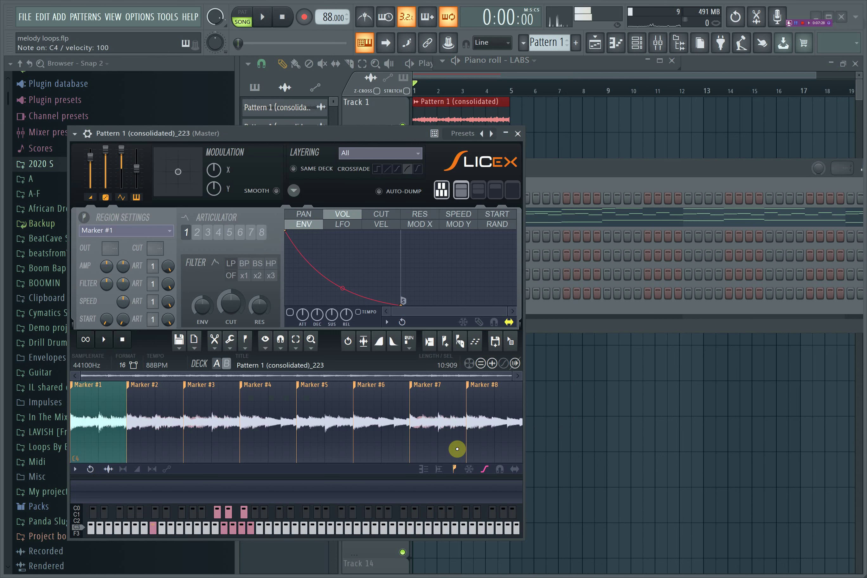
key("z")
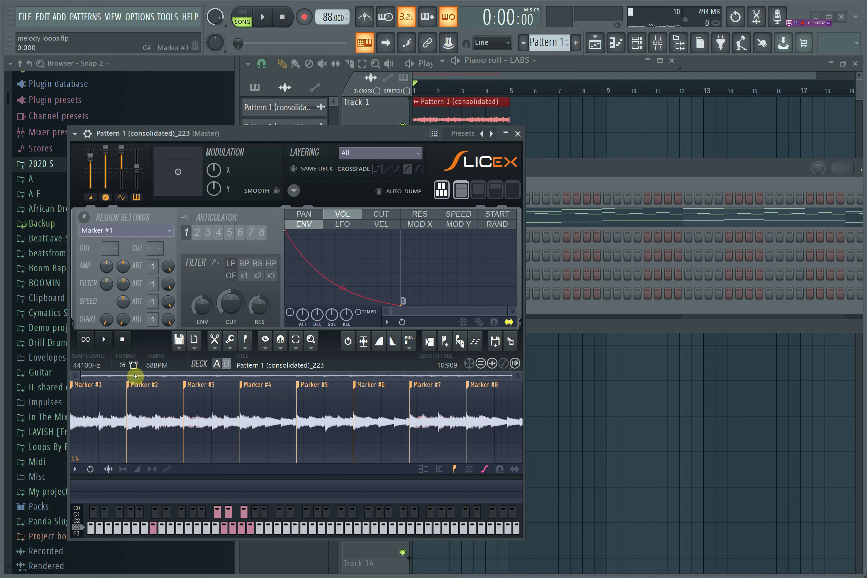
Set the trigger note of Marker #2 to F4.
right_click(144, 386)
mouse_move(187, 481)
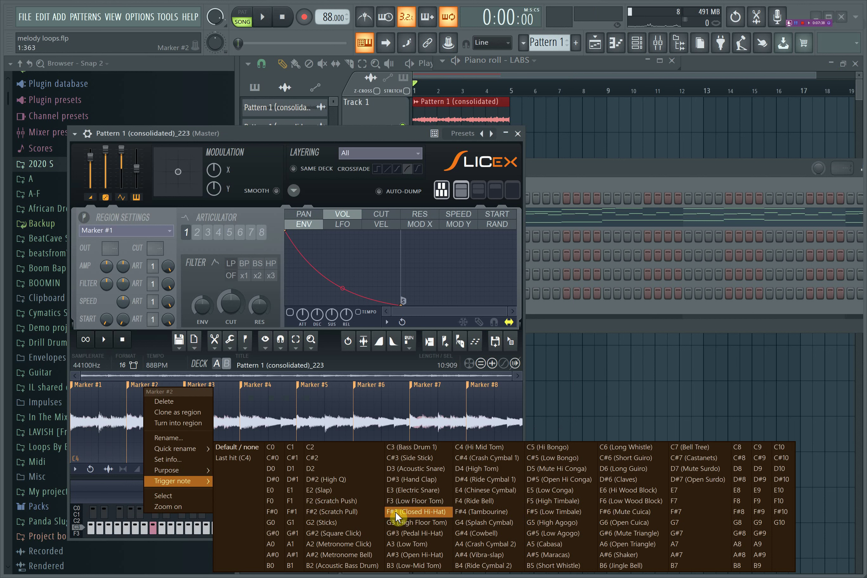
left_click(486, 500)
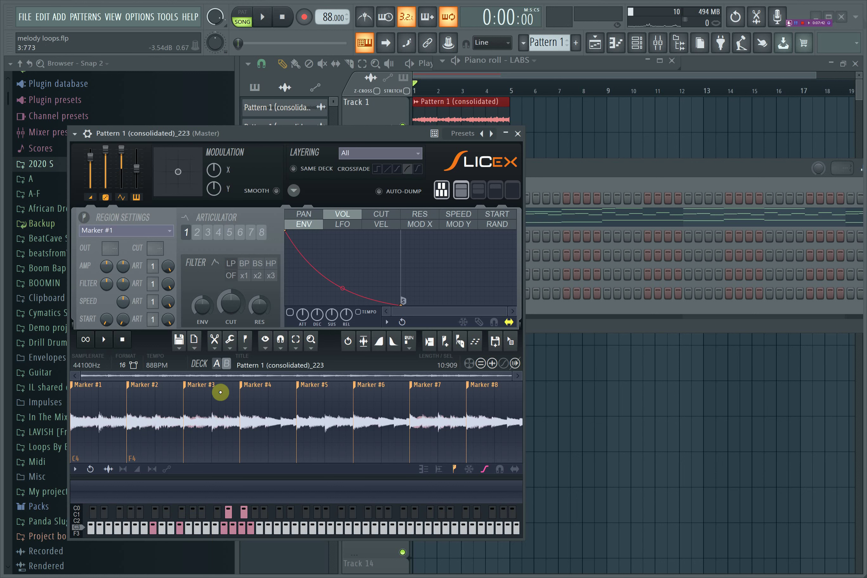
Assign trigger notes E4, G4, B4, C5, D5, F5 and A5 to Markers #2 through #8.
right_click(210, 386)
mouse_move(249, 475)
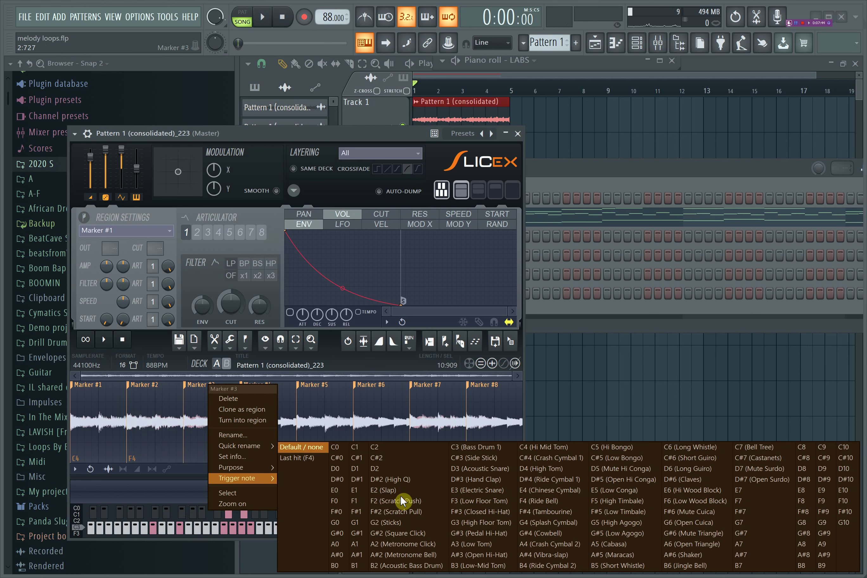
left_click(436, 362)
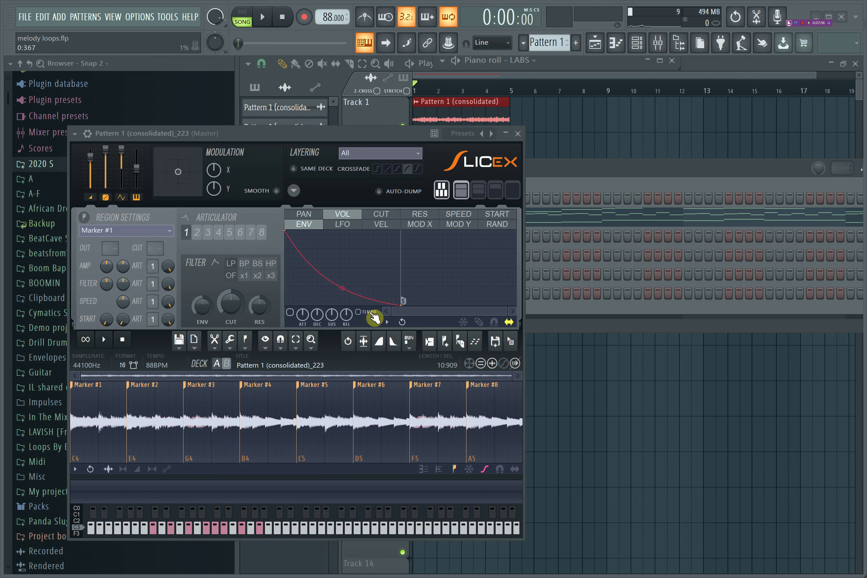
left_click(335, 362)
Audition the slices of Markers #1 to #5 in order through their notes C4, E4, G4, B4 and C5.
key("z")
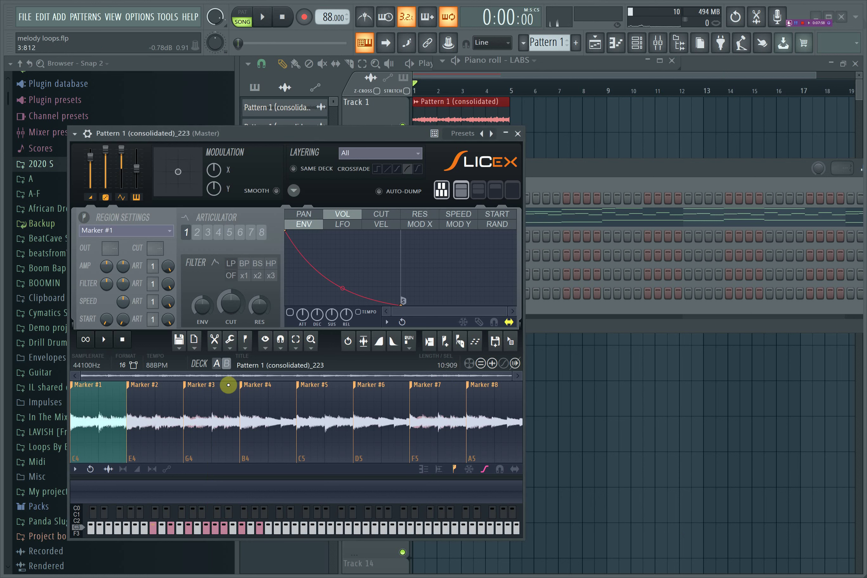
key("c")
key("b")
key("m")
key("comma")
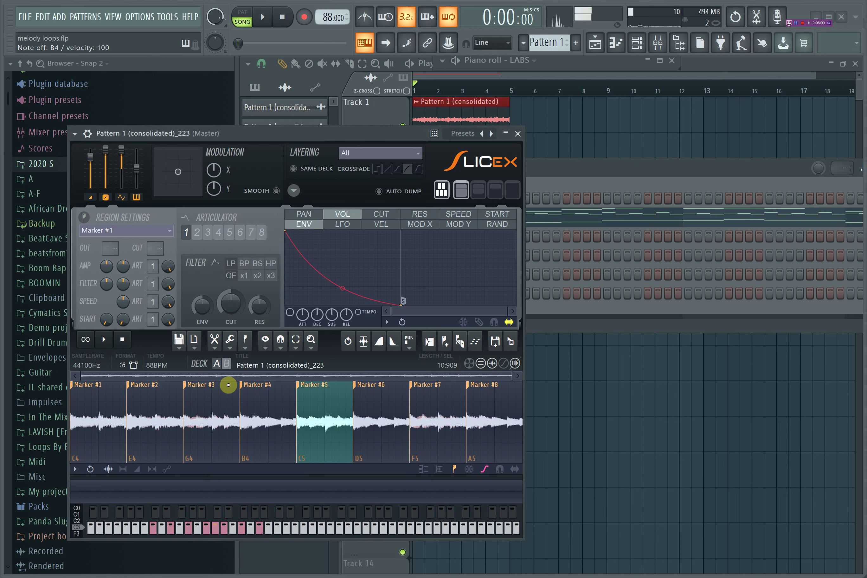
Audition the slices of Markers #6 to #8 through their notes D5, F5 and A5.
key("period")
key("r")
key("y")
key("y")
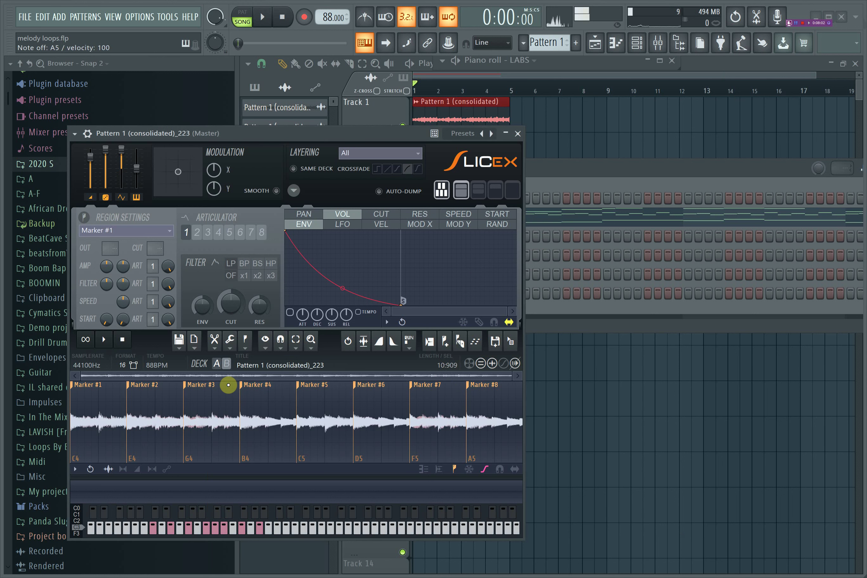
Play the slices of Marker #6 and Marker #8 alternately through D5 and A5.
key("period")
key("y")
key("period")
key("y")
key("period")
key("y")
key("e")
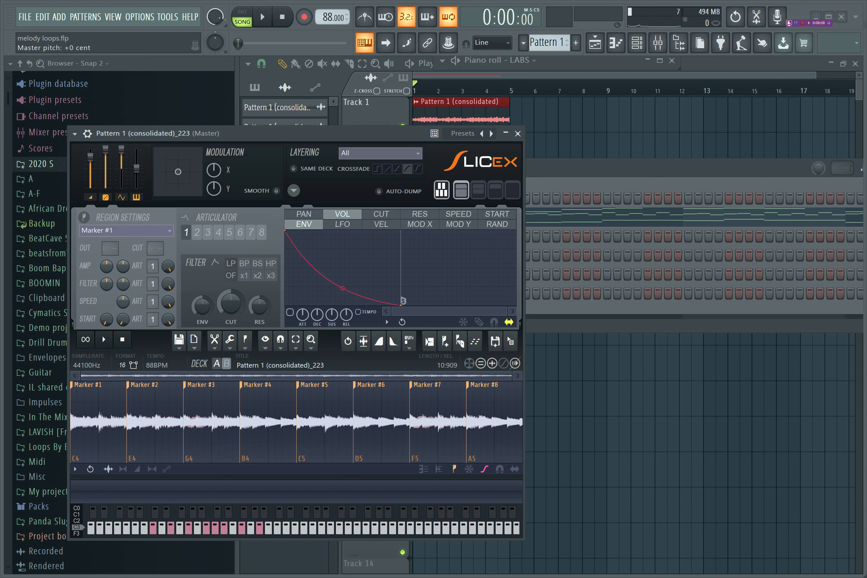
Raise the Slicex master pitch slightly and audition Markers #1 to #3 through C4, E4 and G4.
left_click_drag(139, 164, 140, 160)
key("z")
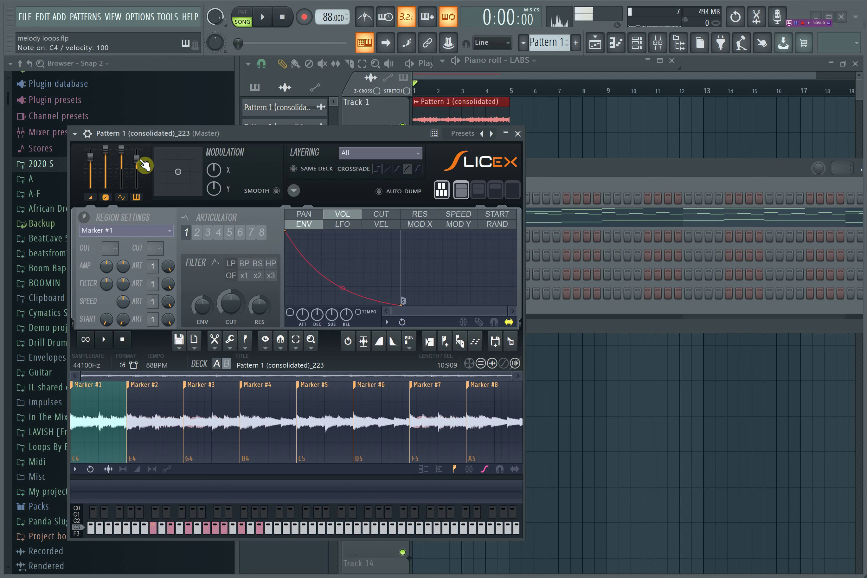
key("z")
key("c")
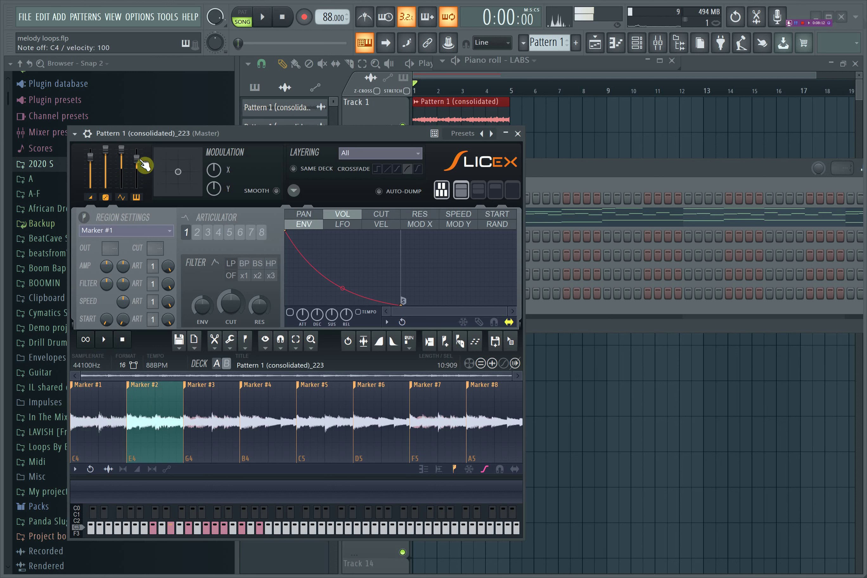
key("b")
key("z")
key("c")
key("n")
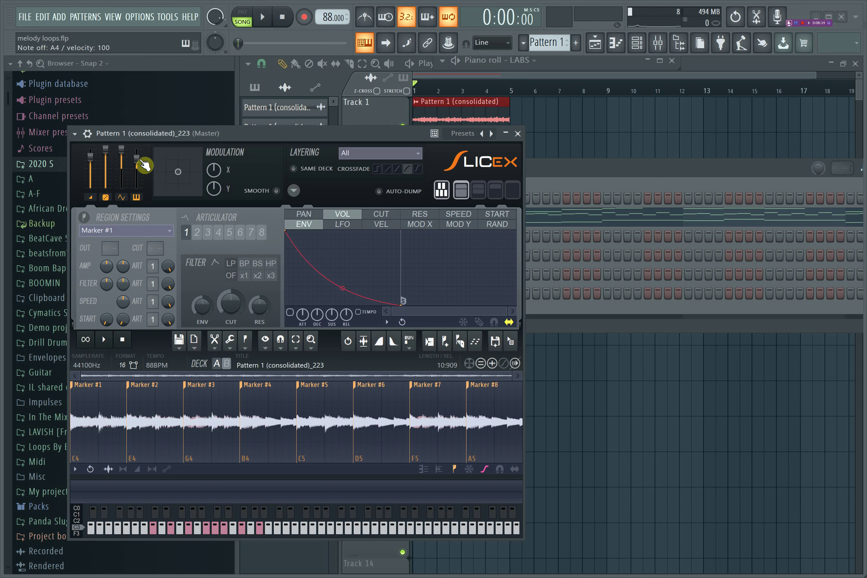
Raise the Slicex master pitch to about +1179 cents and audition the slices on C4, E4 and G4.
key("z")
key("c")
key("b")
key("b")
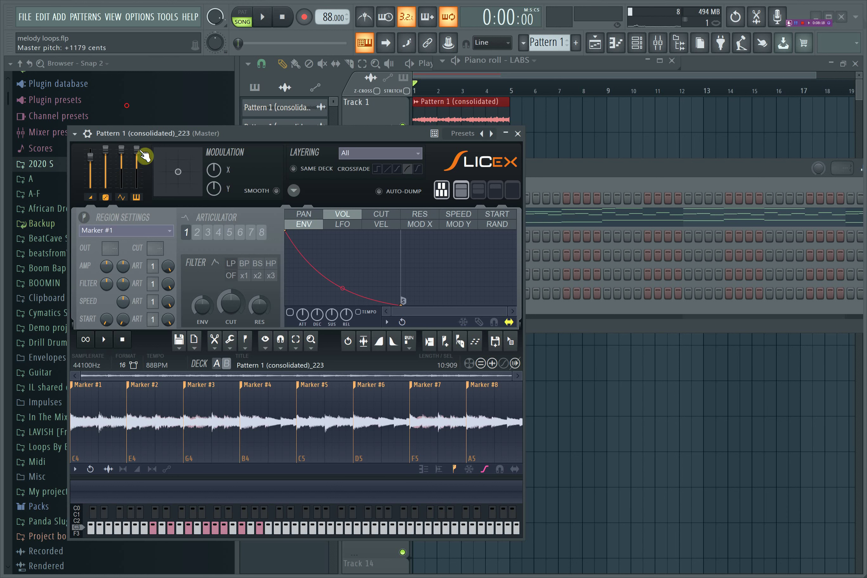
key("b")
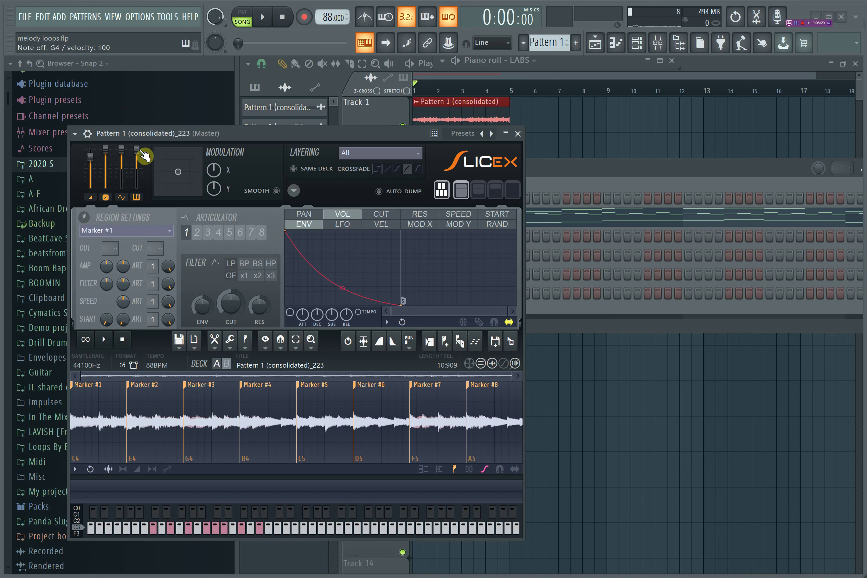
Lower the Slicex master pitch to about -703 cents and play the slices on C4, E4, G4, D5, F5 and A5.
left_click_drag(139, 151, 139, 165)
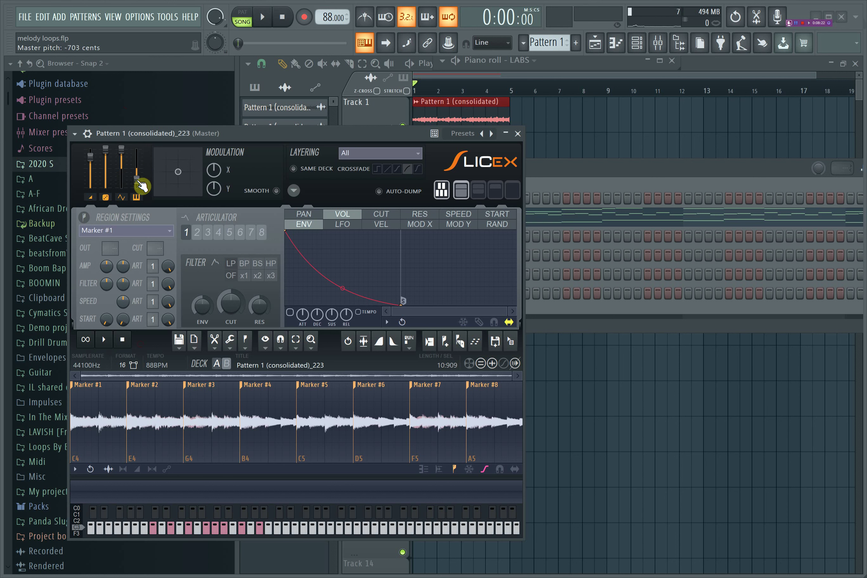
key("z")
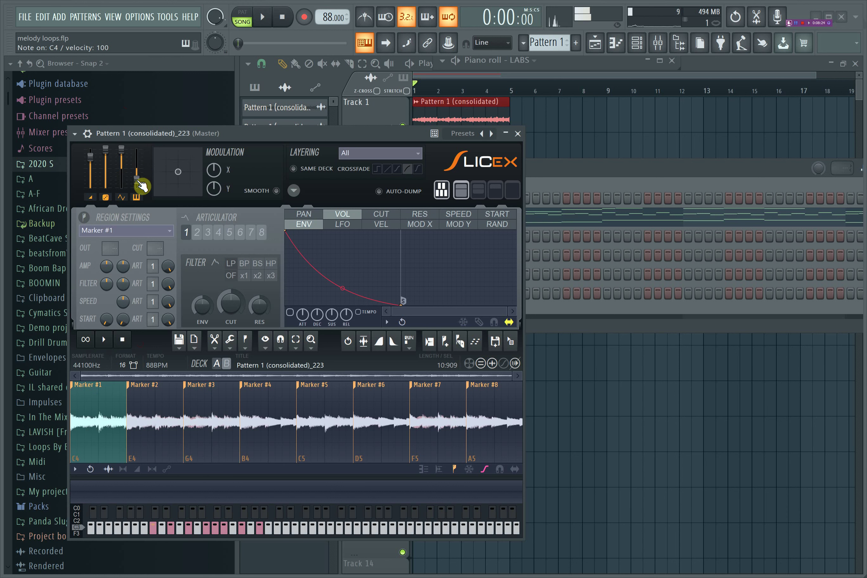
key("b")
key("z")
key("r")
key("w")
key("y")
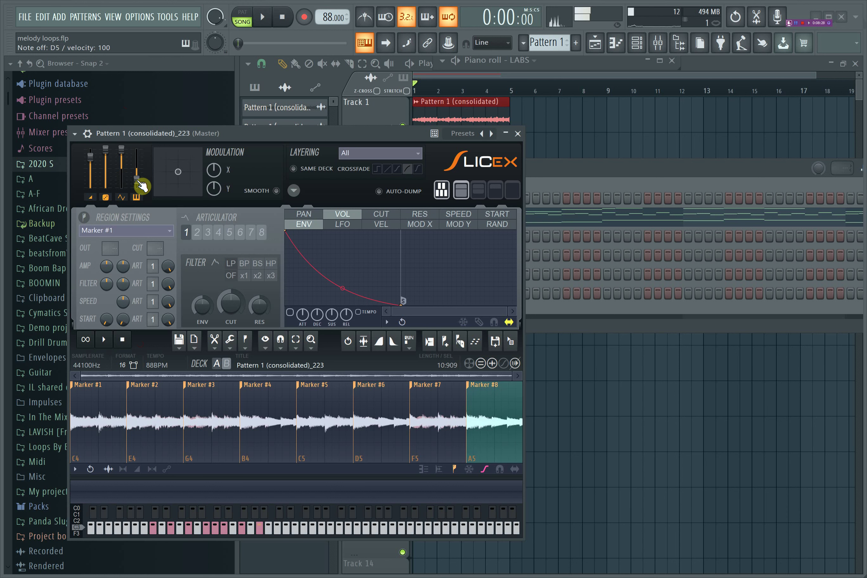
key("y")
key("c")
key("b")
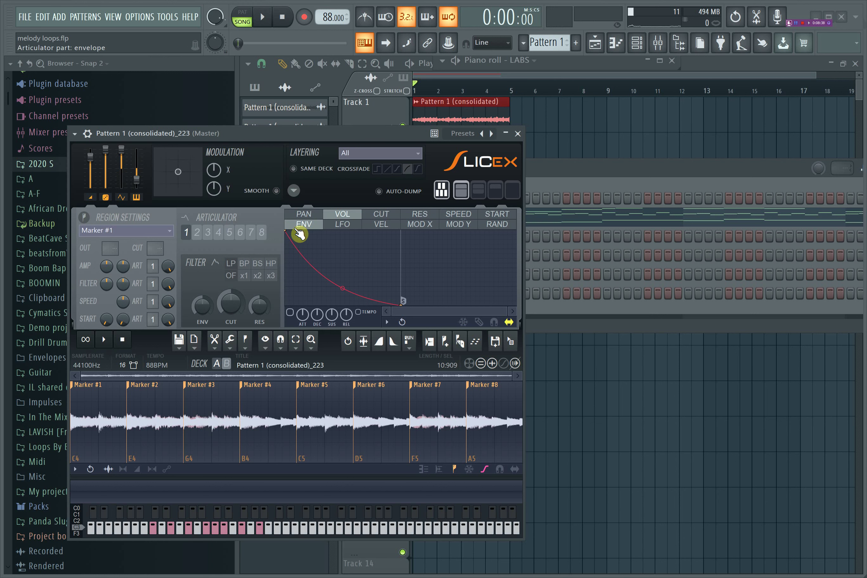
Reshape the volume envelope into a curve rising steeply from 0% to full level, and enable it.
left_click_drag(290, 233, 290, 316)
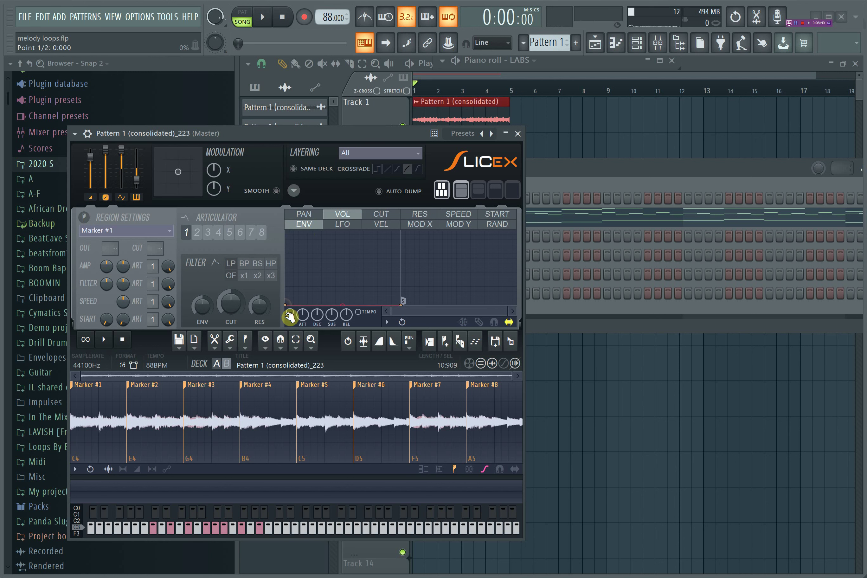
left_click_drag(404, 305, 402, 230)
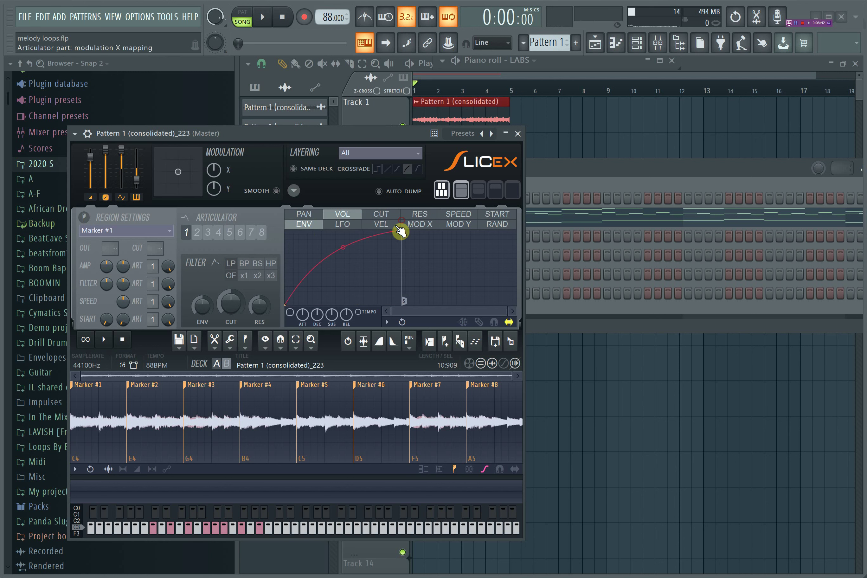
left_click_drag(342, 243, 342, 217)
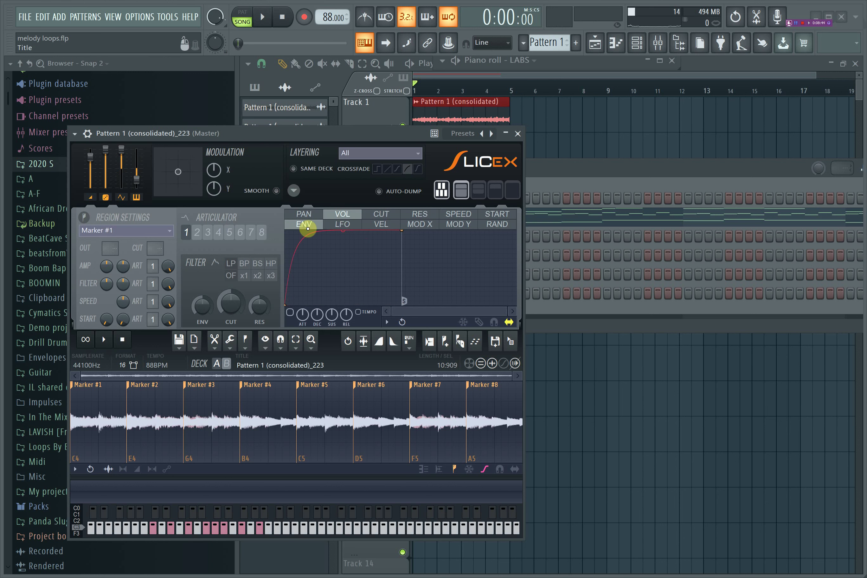
left_click(290, 312)
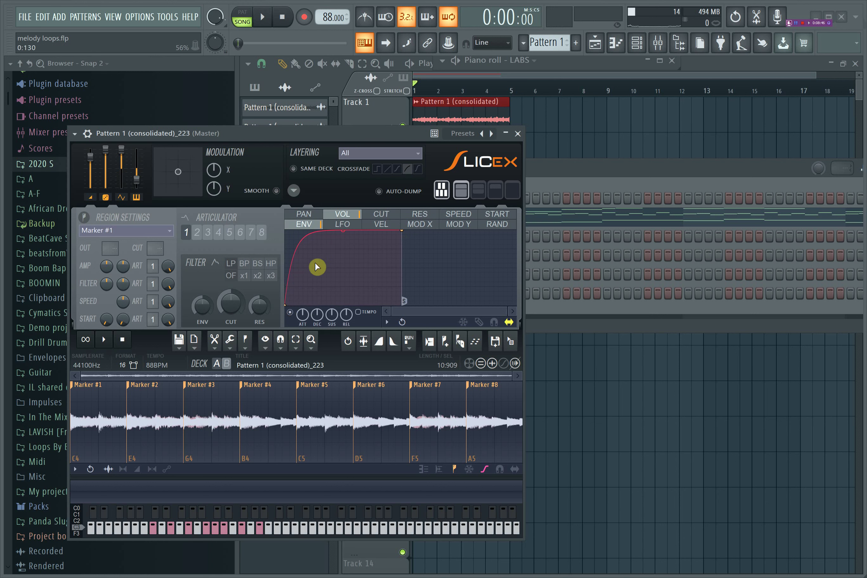
Audition Markers #1 to #3 with the volume envelope by playing C4, E4 and G4 repeatedly.
key("z")
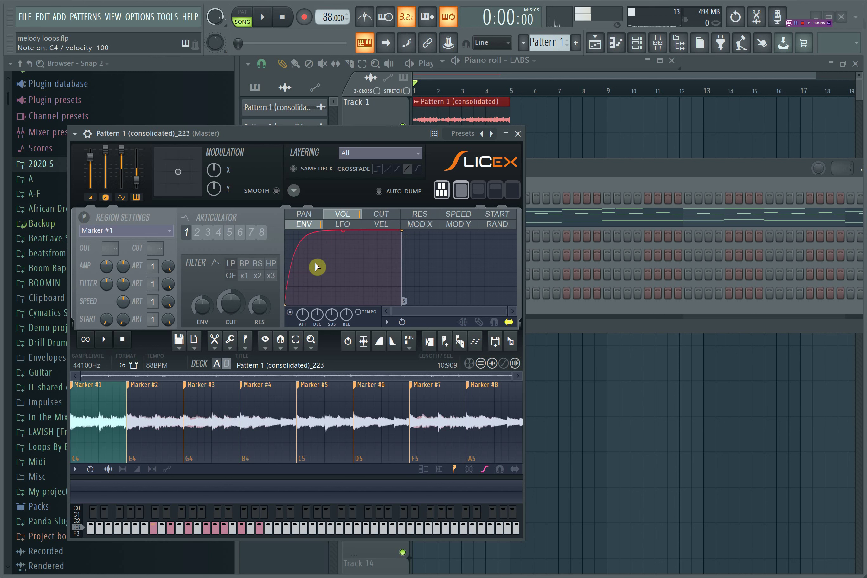
key("z")
key("z")
key("v")
key("c")
key("b")
key("z")
key("c")
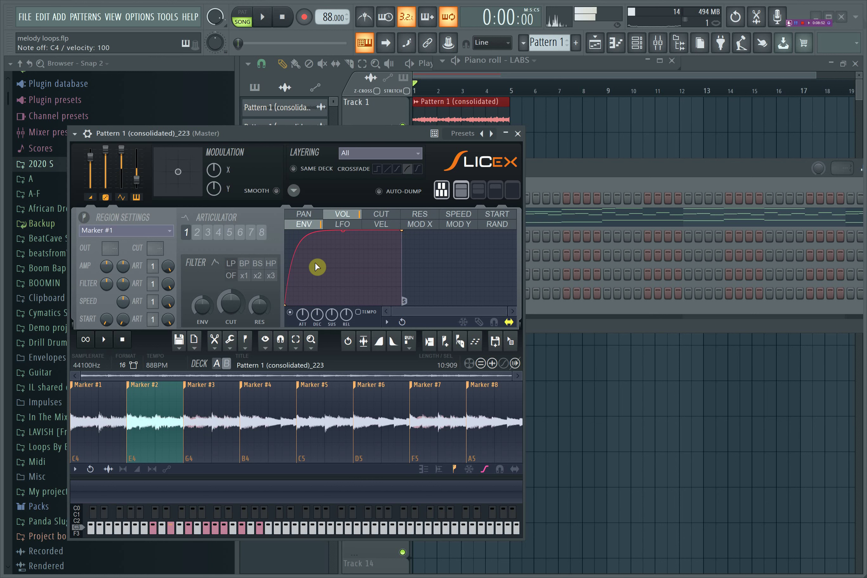
key("b")
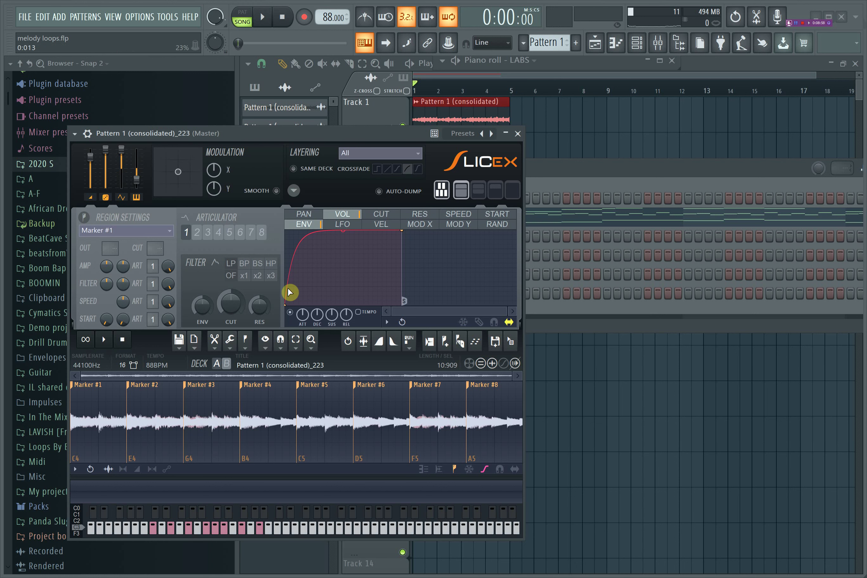
key("z")
key("c")
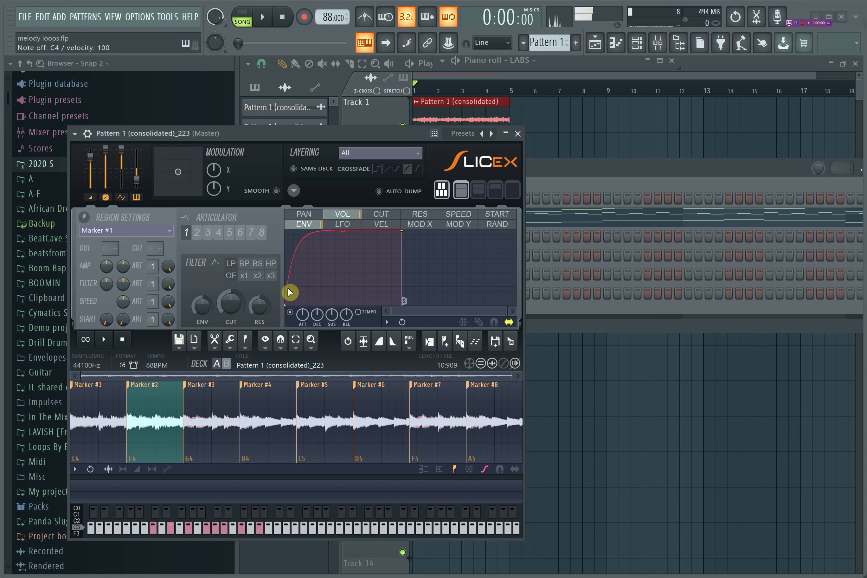
key("b")
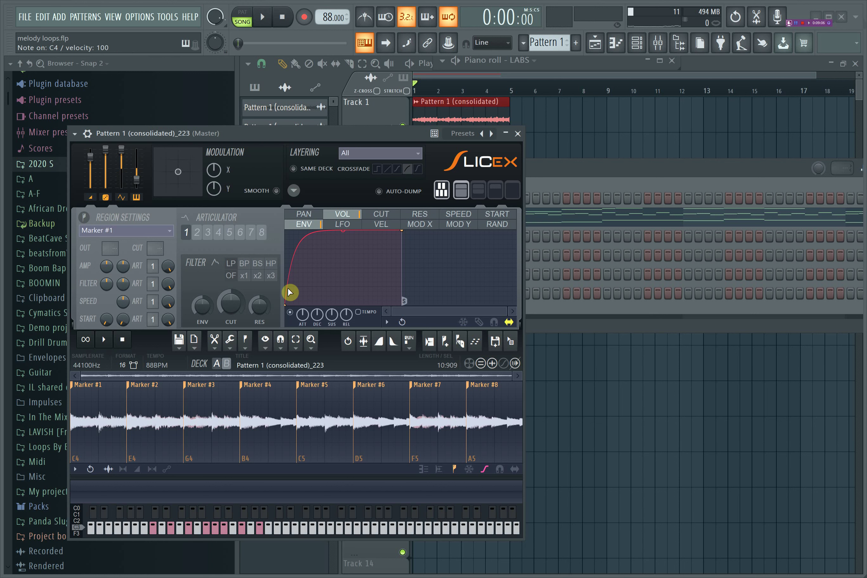
Play a riff across Markers #1, #2, #8, #7 and #6 using C4, E4, A5, F5 and D5.
key("c")
key("y")
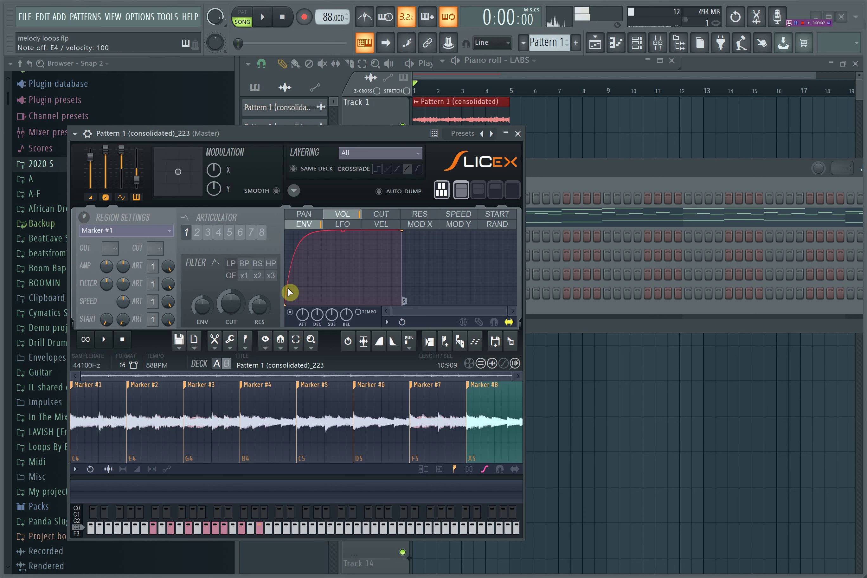
key("z")
key("z")
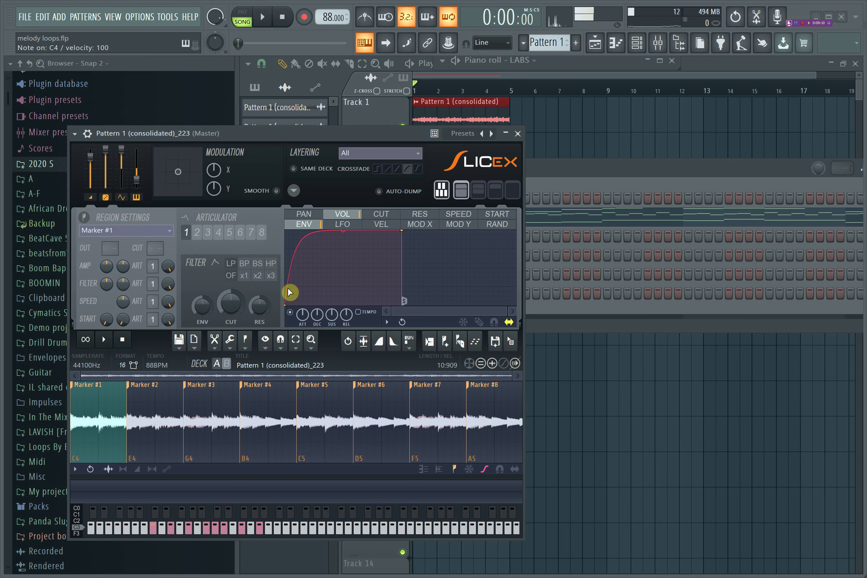
key("c")
key("y")
key("r")
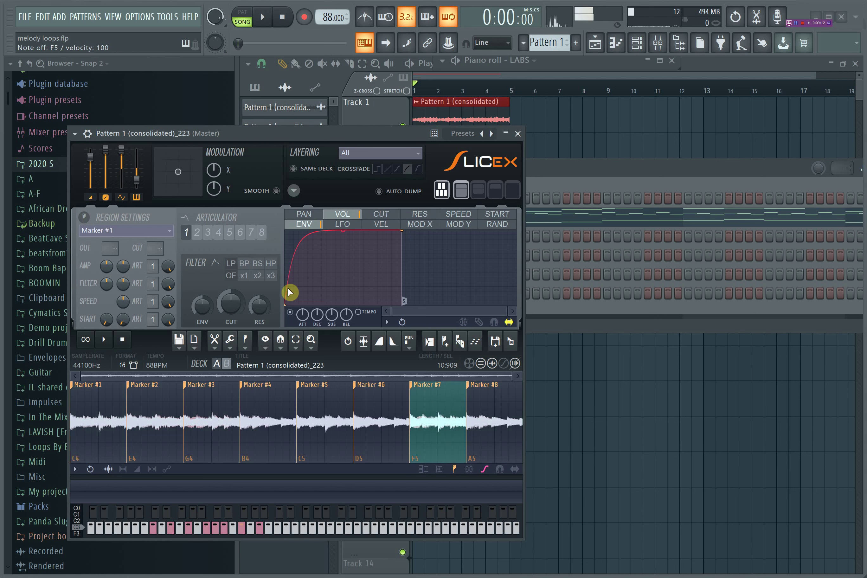
key("y")
key("w")
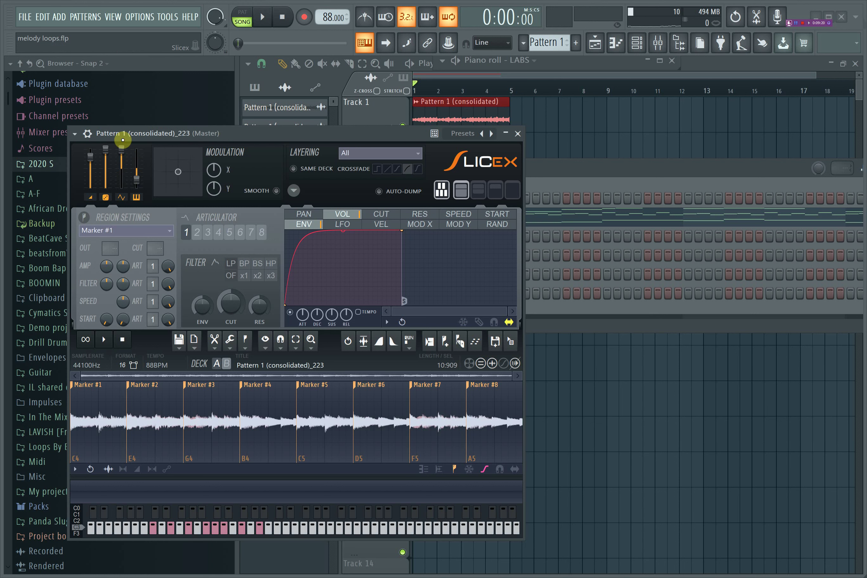
left_click(221, 352)
left_click(145, 342)
left_click(236, 349)
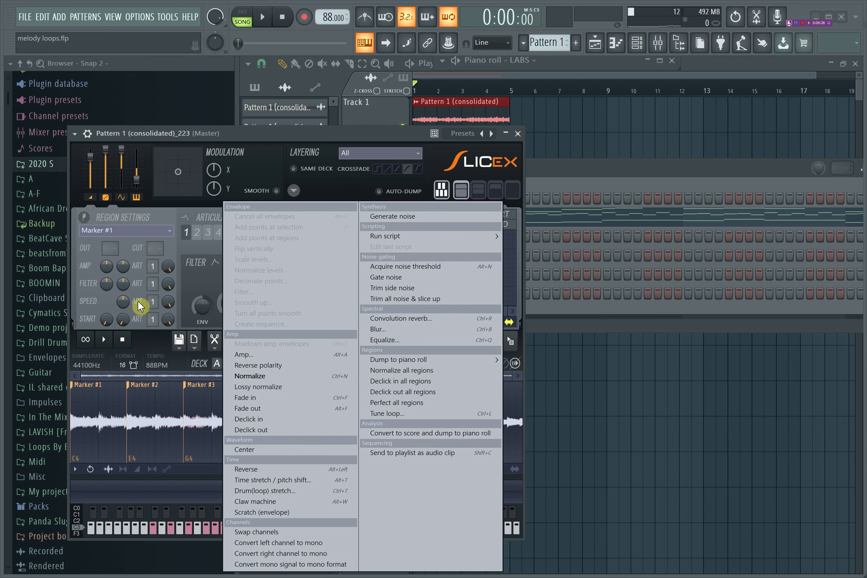
left_click(165, 339)
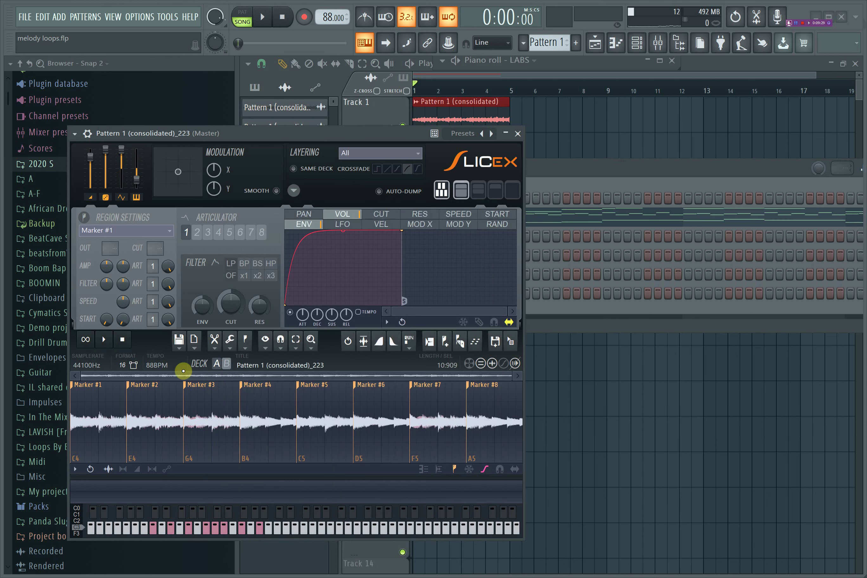
Preview the Blur effect on the Marker #3 slice at full and reduced mix, discard it, and deselect the slice.
left_click(192, 390)
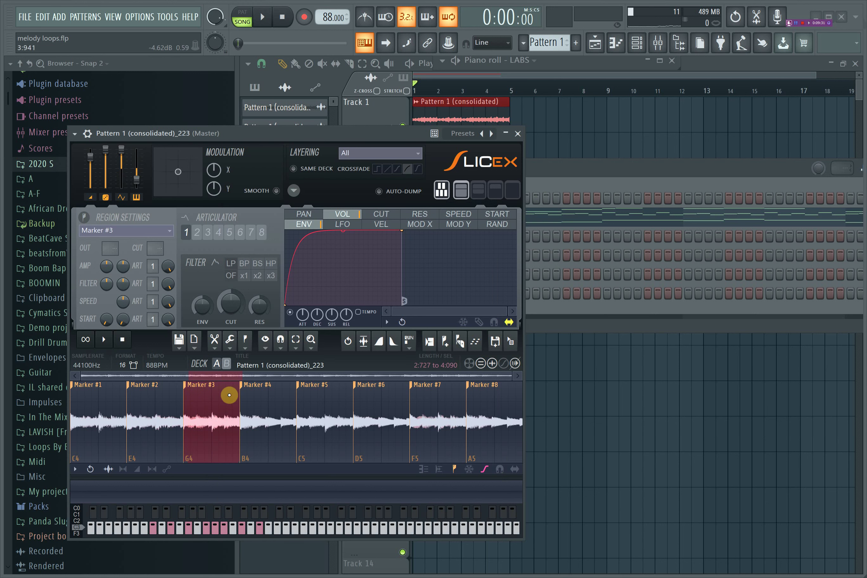
left_click(229, 341)
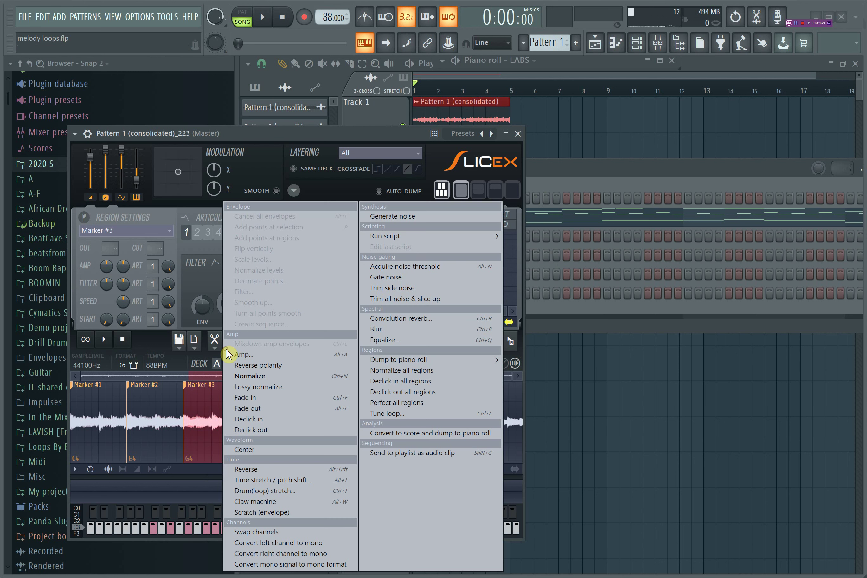
left_click(395, 329)
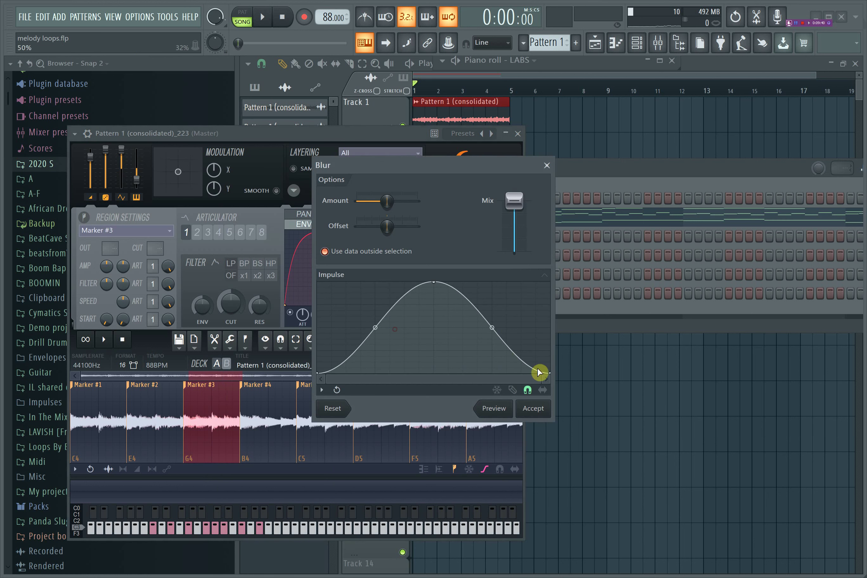
left_click(486, 408)
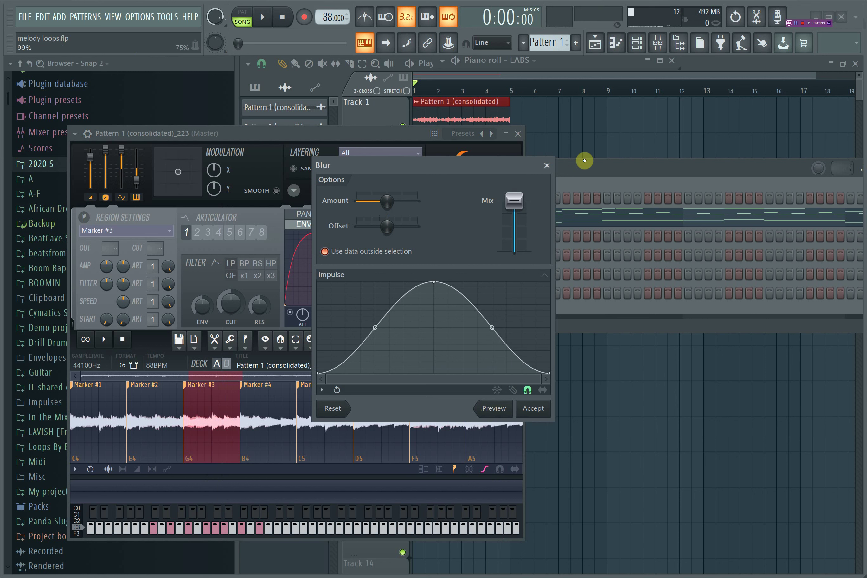
left_click_drag(522, 213, 522, 235)
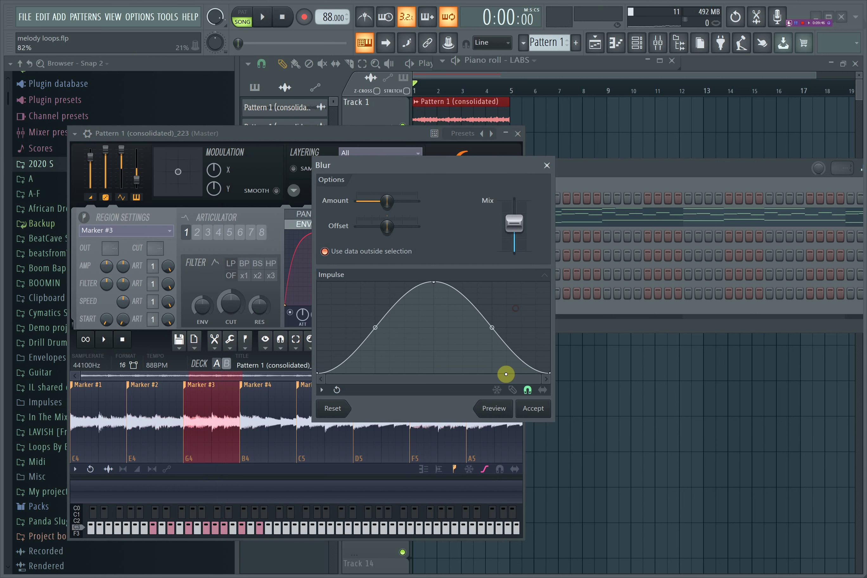
left_click(493, 408)
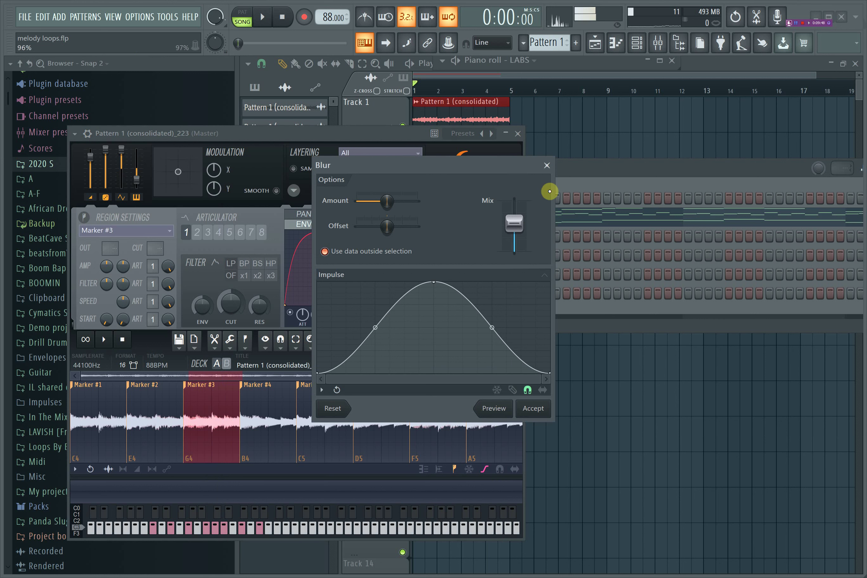
left_click(547, 166)
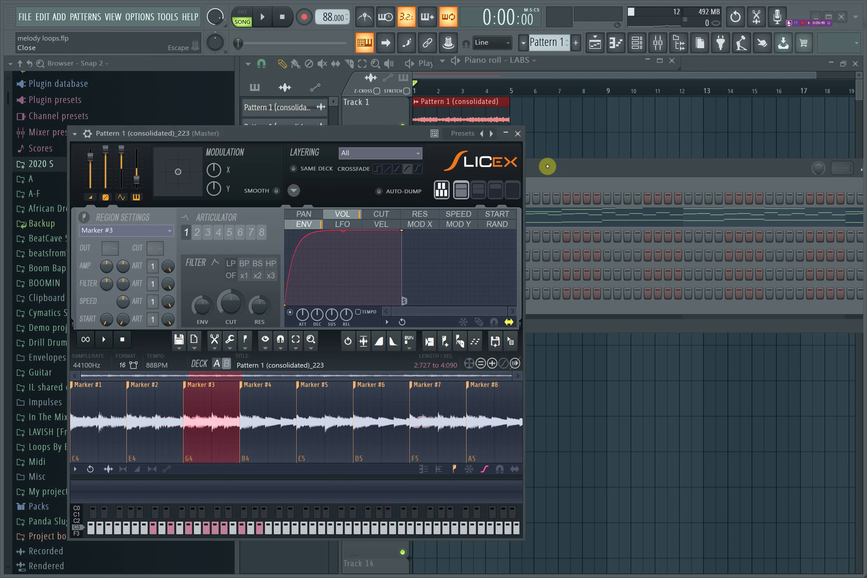
left_click(230, 390)
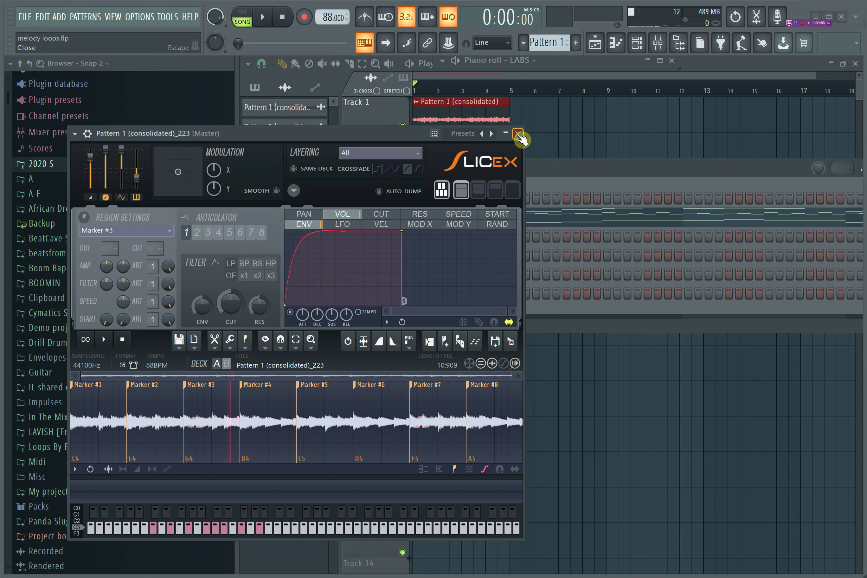
Play the pitched-down slices as a melody, repeating C4 and E4 before A5, F5, D5 and A5.
key("z")
key("c")
key("z")
key("c")
key("y")
key("y")
key("r")
key("w")
key("y")
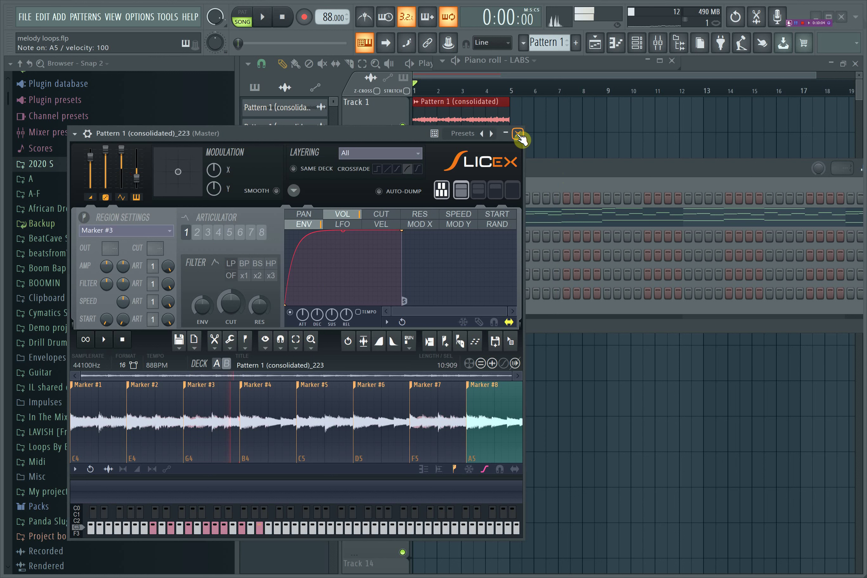
Play a melody across Markers #7, #8, #3, #2 and #4 using F5, A5, G4, E4 and B4.
key("r")
key("y")
key("r")
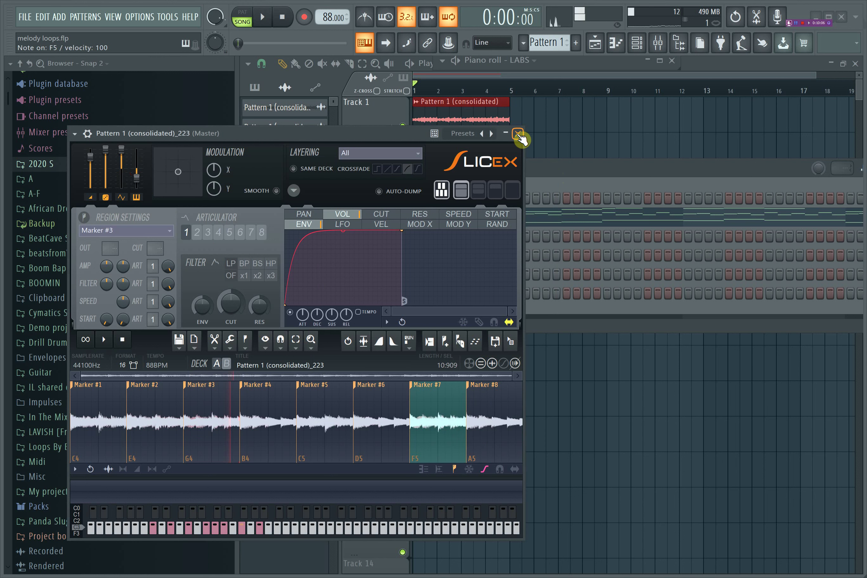
key("r")
key("b")
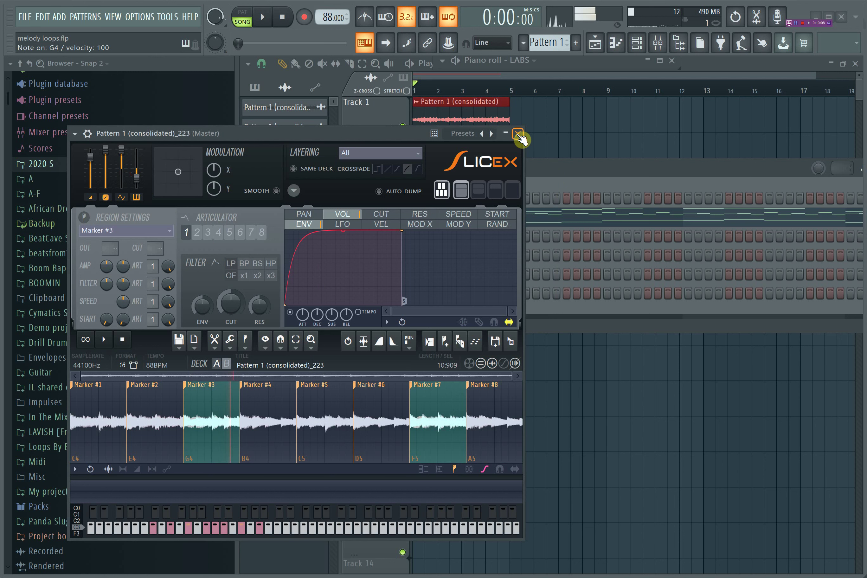
key("c")
key("m")
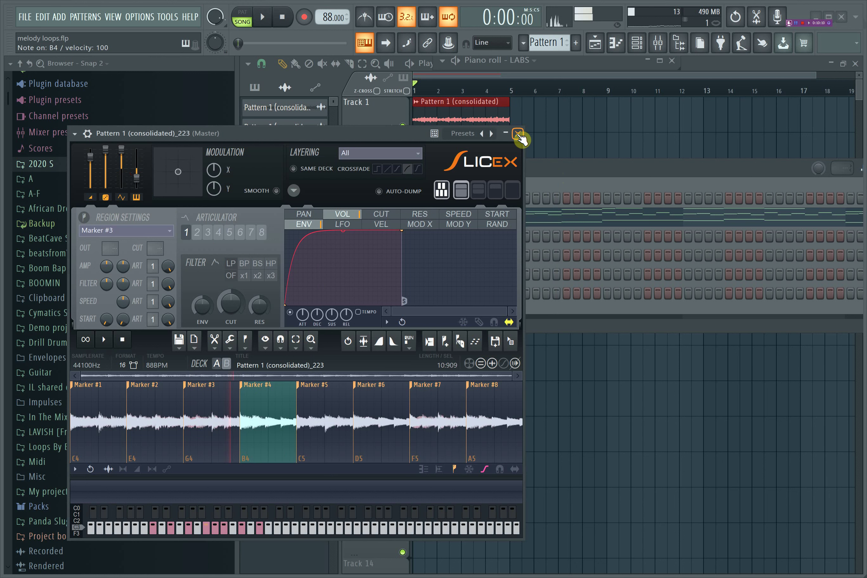
Play the slice phrase F5, G4, E4, B4, F5, A5 and close the Slicex window.
key("r")
key("b")
key("c")
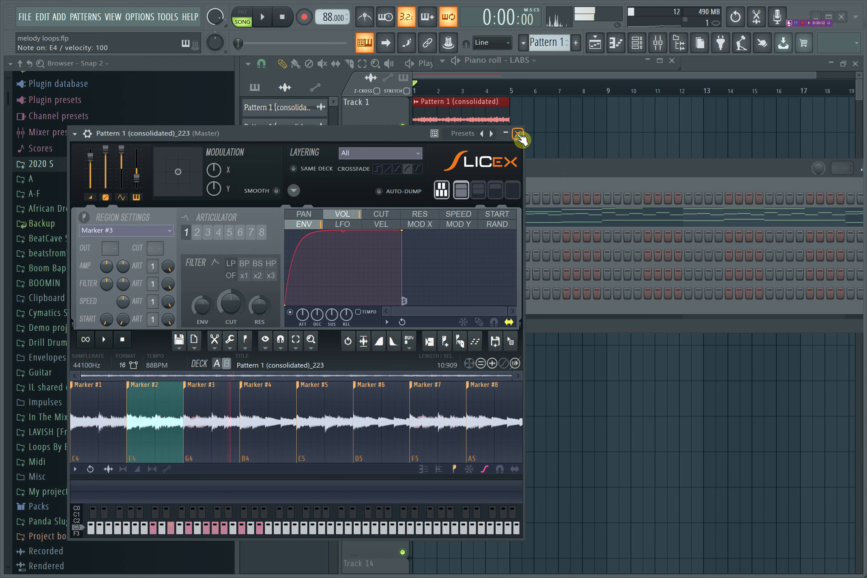
key("m")
key("r")
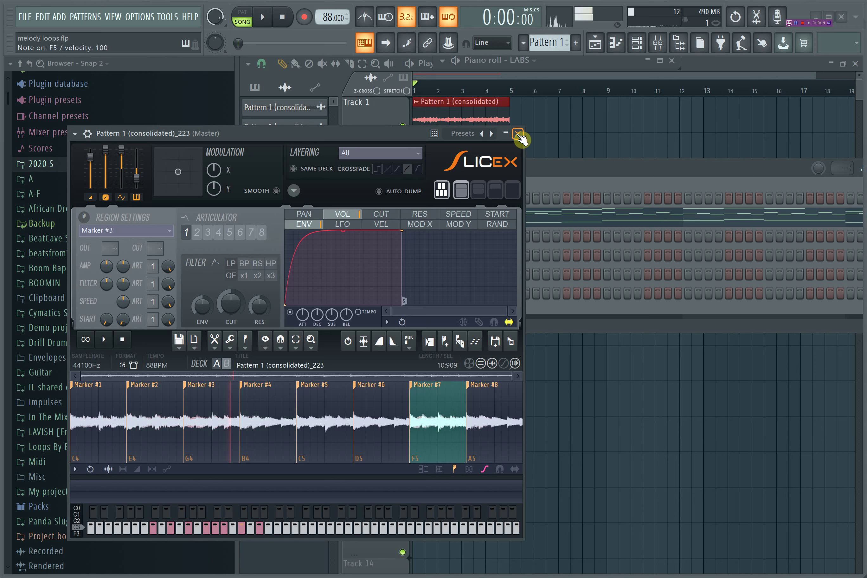
key("y")
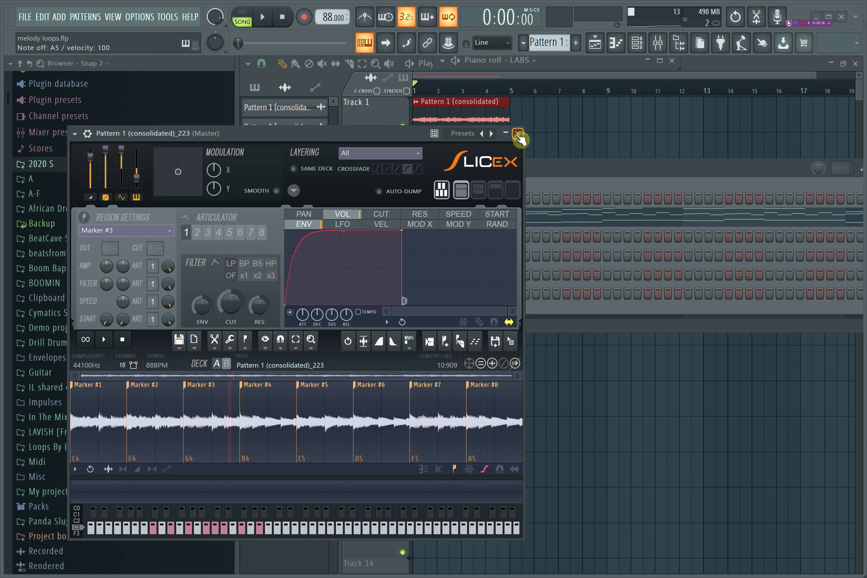
left_click(518, 133)
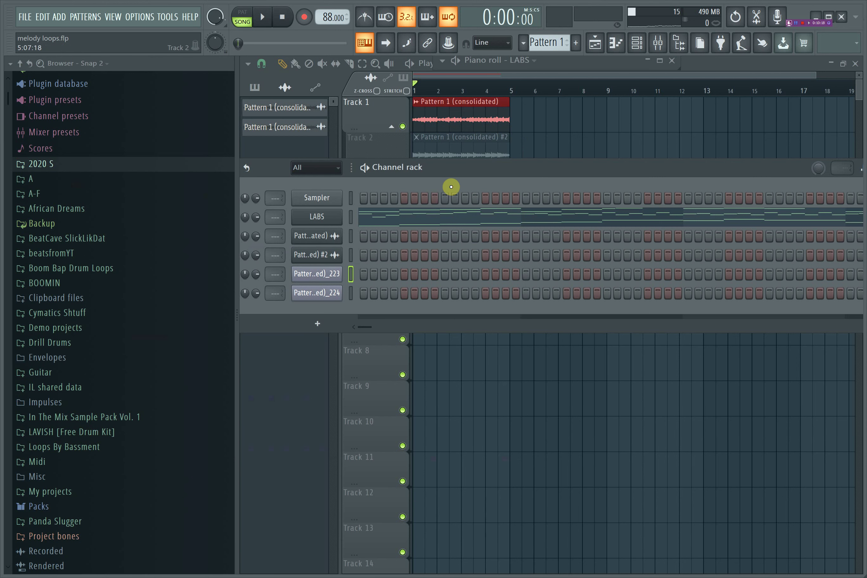
Mute Track 1, turn on the metronome, and play the song.
key("space")
key("space")
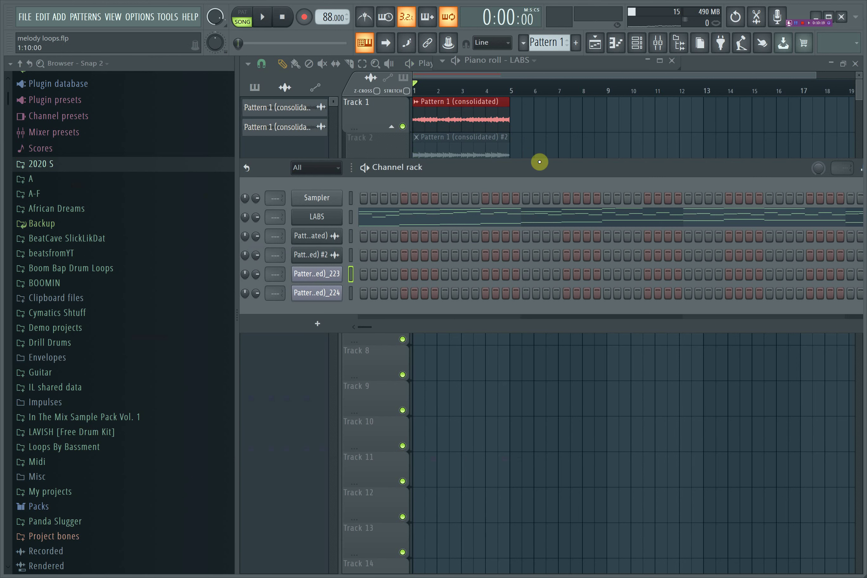
left_click(402, 127)
left_click(365, 16)
key("space")
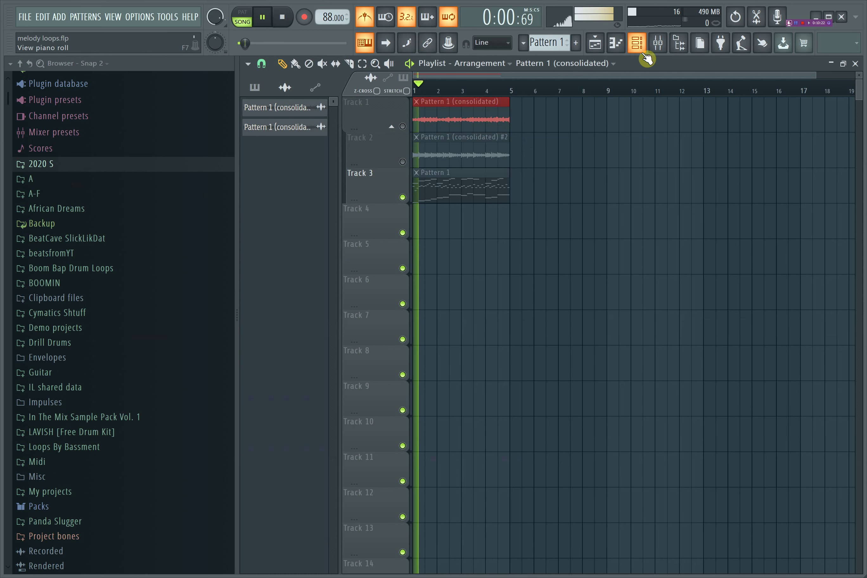
Open and maximize the piano roll of the Pattern 1 (consolidated)_223 channel, and stop playback.
left_click(639, 47)
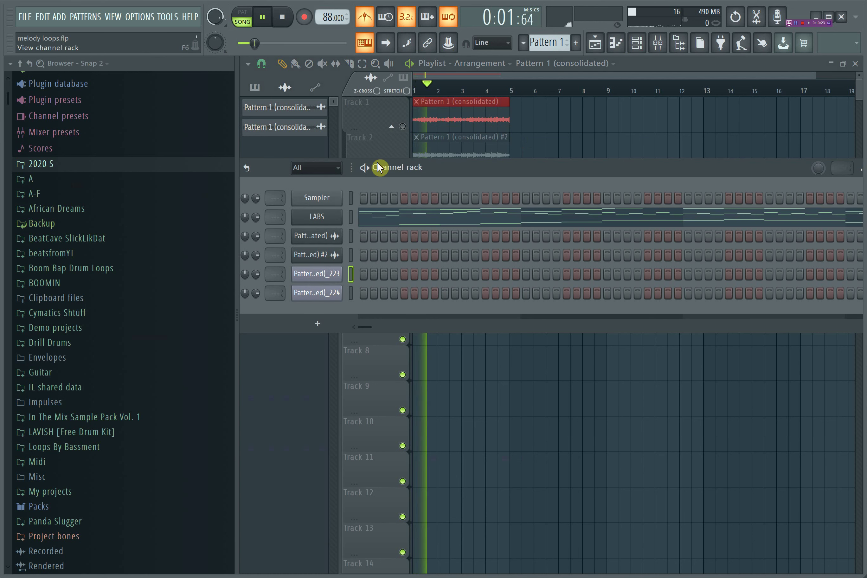
left_click(325, 278)
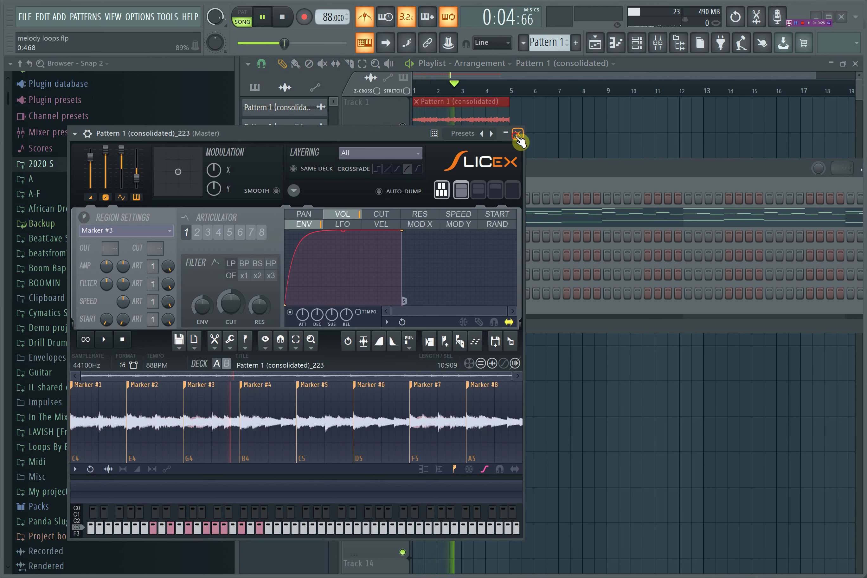
left_click(518, 133)
left_click(616, 43)
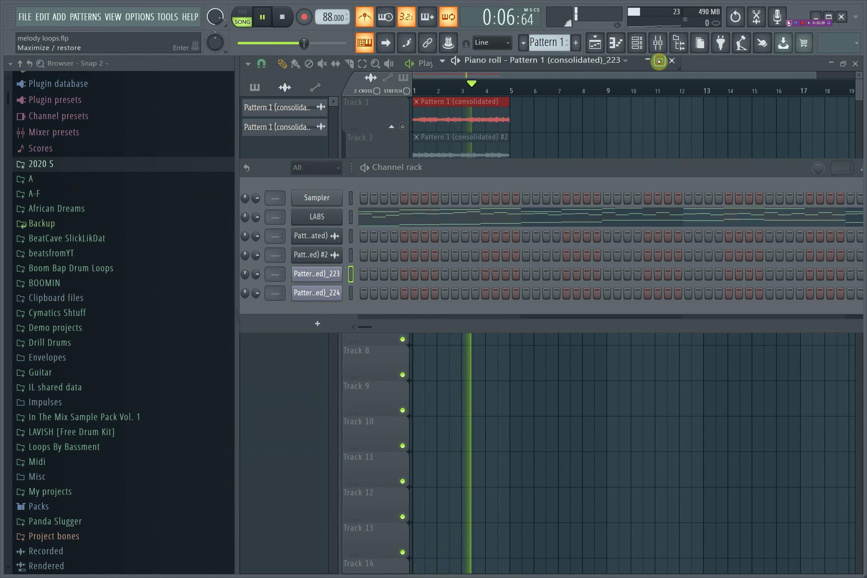
left_click(659, 61)
key("space")
scroll(437, 182, "up", 1)
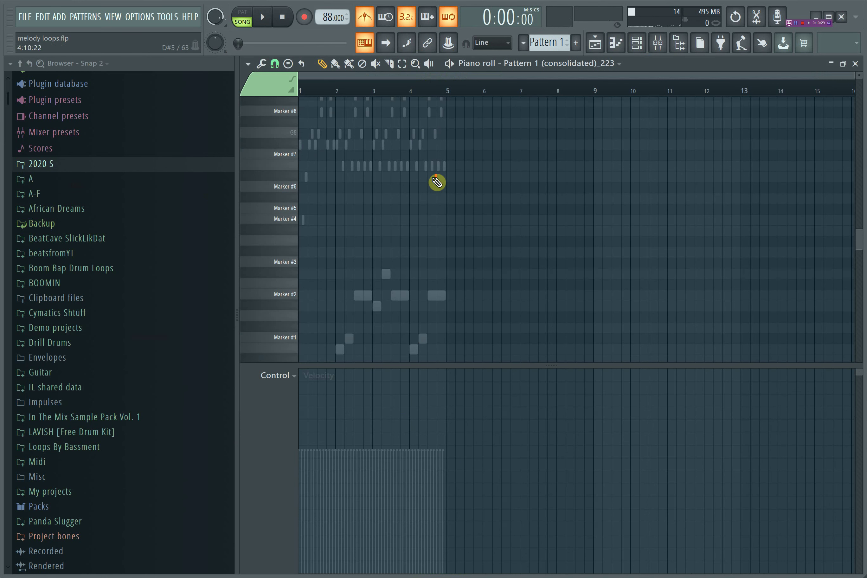
scroll(367, 163, "up", 2)
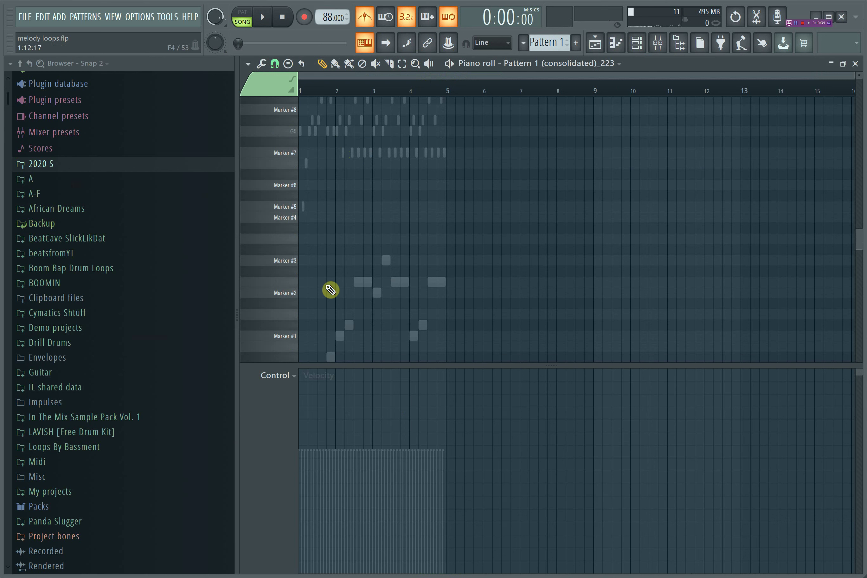
Try out slice combinations of Markers #4, #5 and #1 by playing B4, C5 and C4.
key("m")
key("q")
key("m")
key("m")
key("z")
key("z")
key("m")
key("z")
key("q")
key("z")
Alternate between Marker #8 and Marker #1 by playing A5 and C4.
key("y")
key("z")
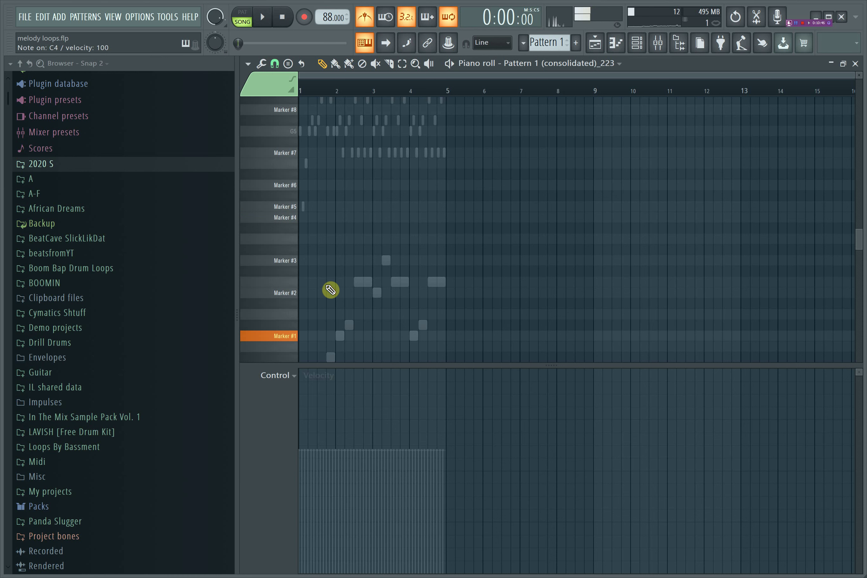
key("z")
key("y")
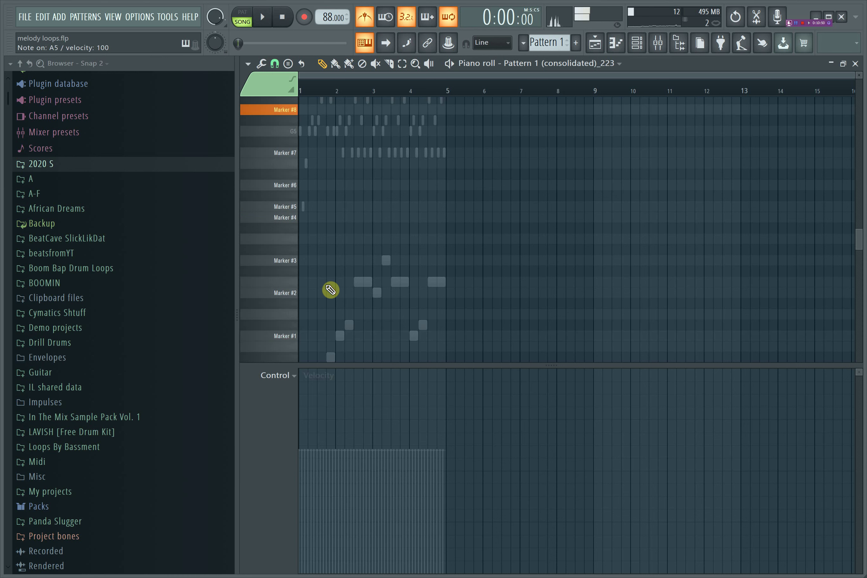
key("z")
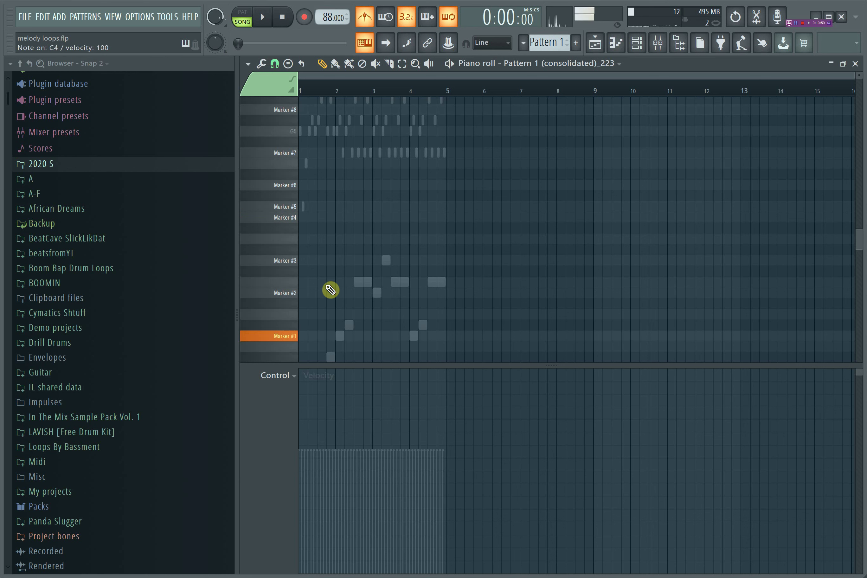
Lower the Slicex master pitch of Pattern 1 (consolidated)_223 a little further, audition C4 and A5, and return to its piano roll.
left_click(637, 42)
left_click(320, 265)
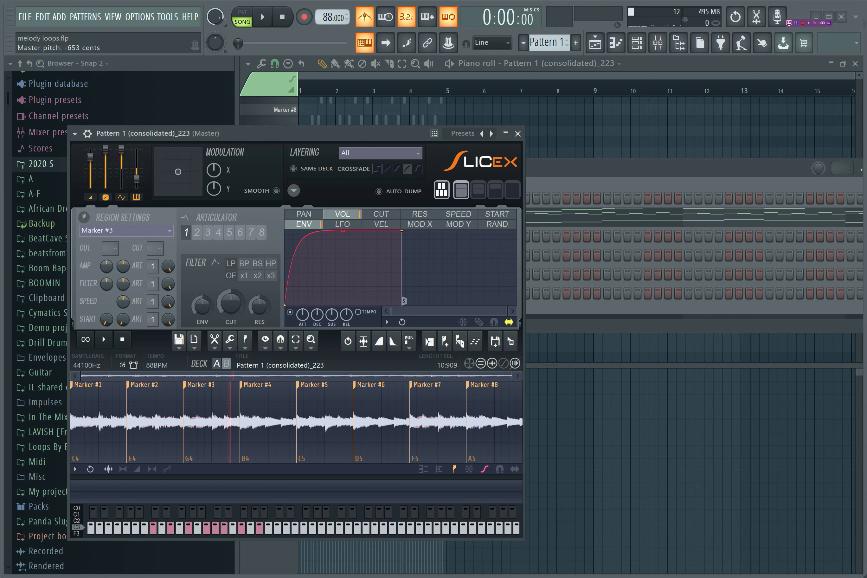
left_click_drag(137, 178, 139, 190)
key("z")
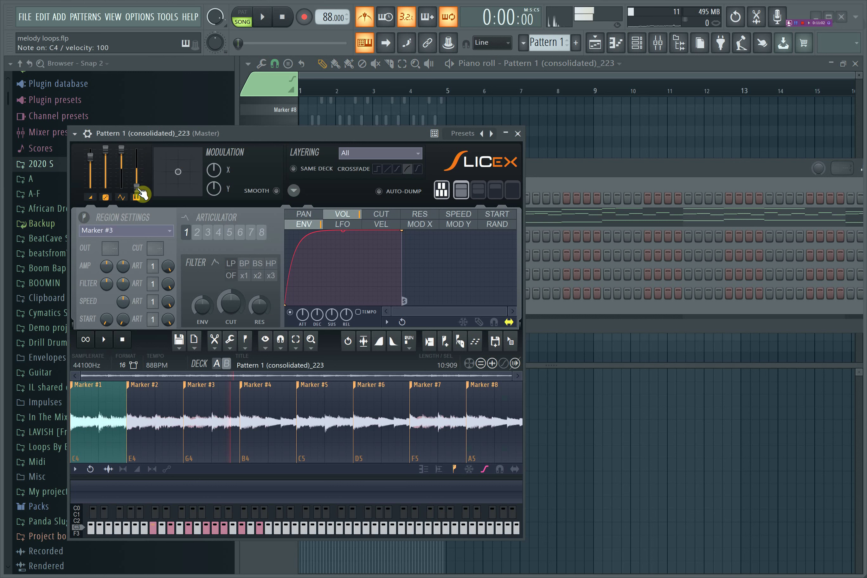
key("y")
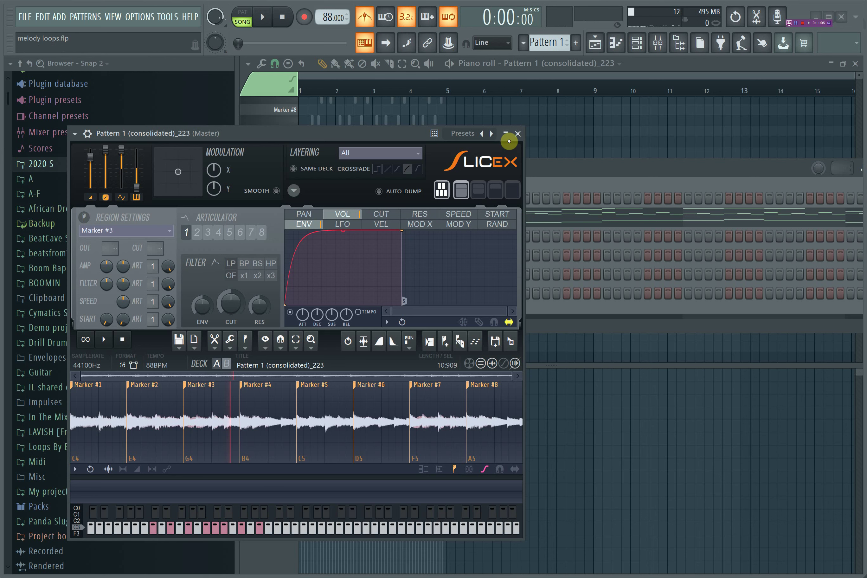
left_click(518, 133)
left_click(637, 42)
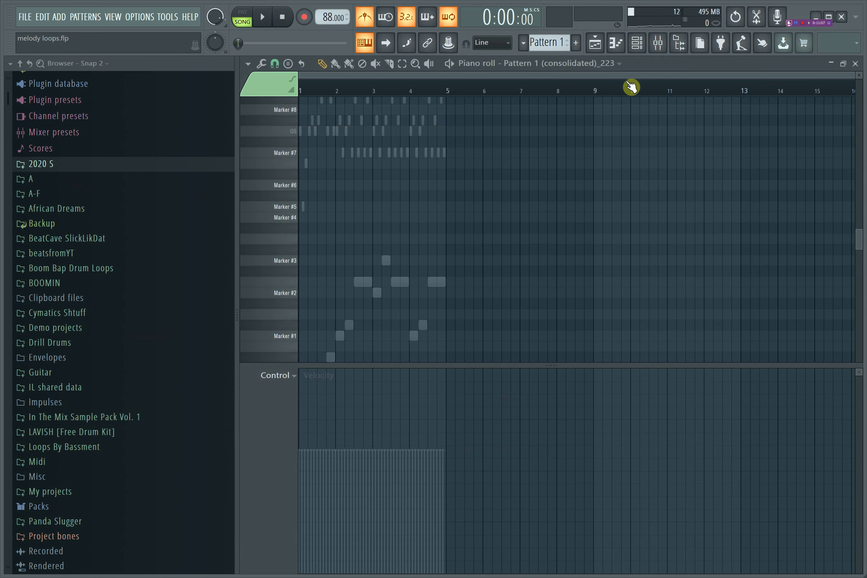
Place a Marker #1 note on C4 at the start of bar 1 and audition the slice.
left_click(305, 337)
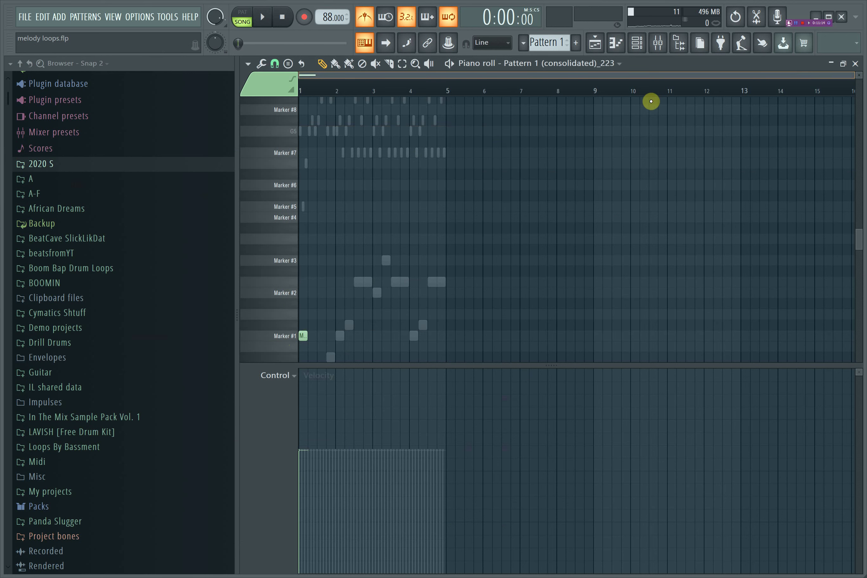
left_click_drag(854, 78, 721, 74)
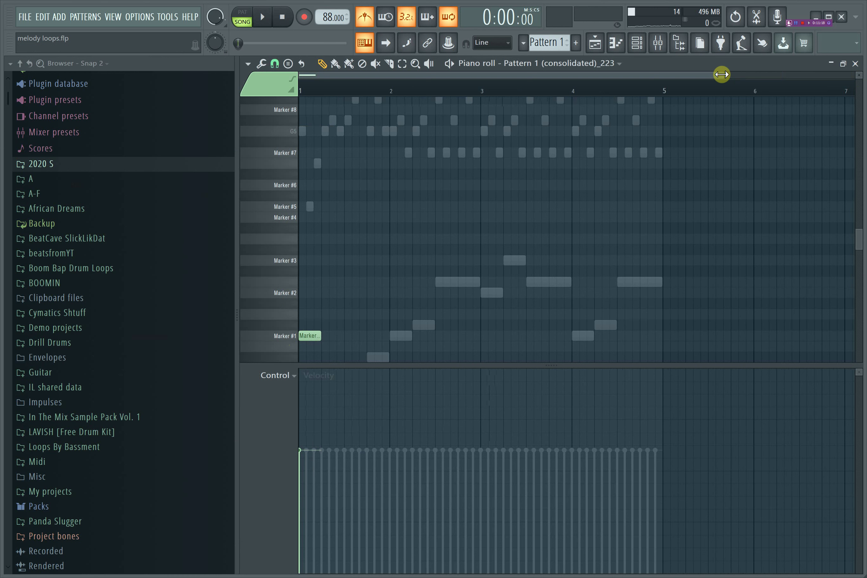
key("z")
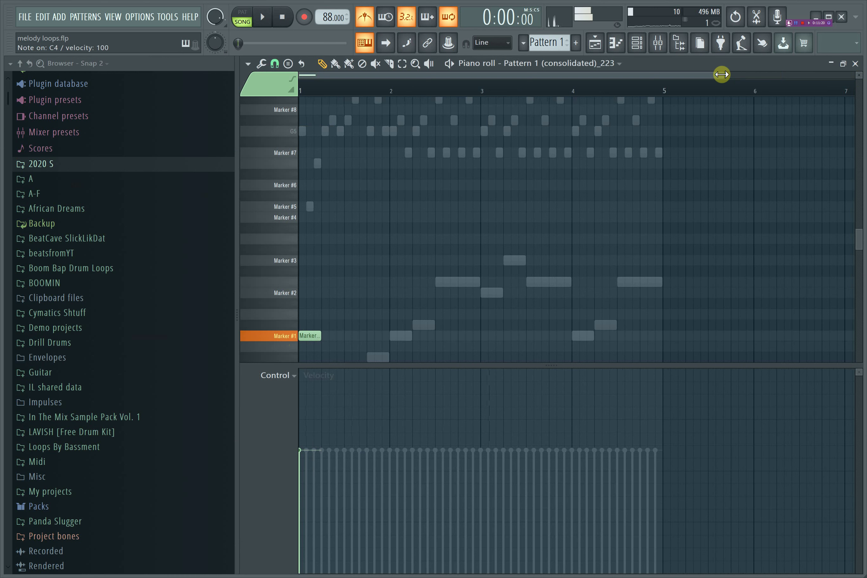
key("z")
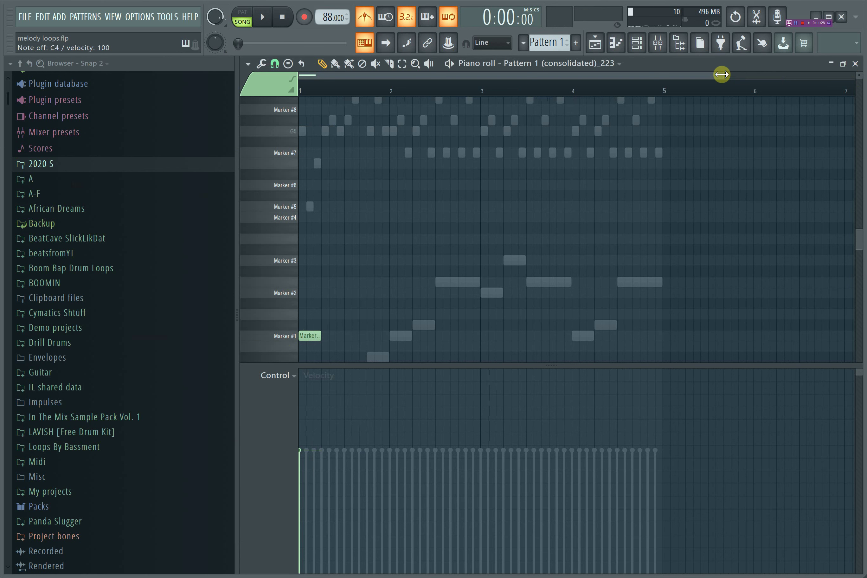
left_click_drag(722, 74, 691, 76)
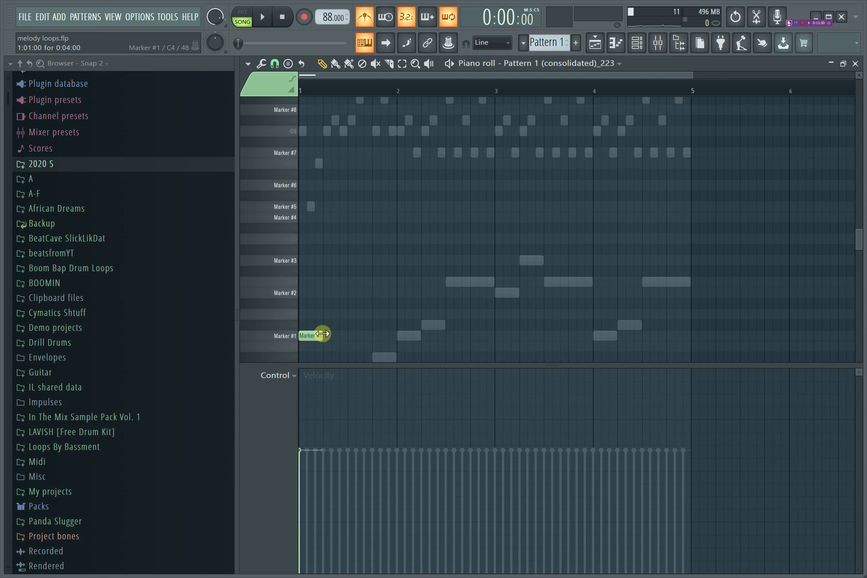
Set the piano roll snap to Line and stretch the Marker #1 note to fill bar 1.
left_click(293, 71)
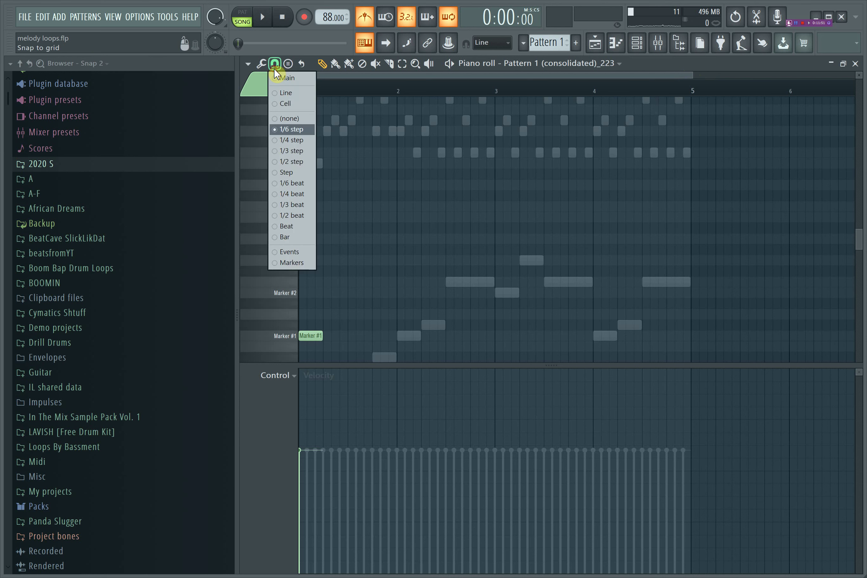
left_click(293, 97)
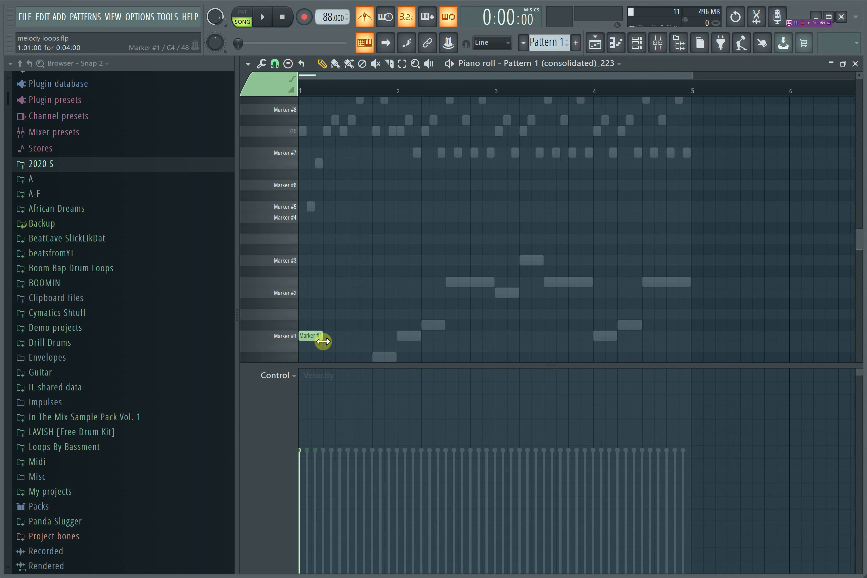
left_click_drag(322, 339, 398, 340)
Add a second one-bar Marker #1 note on C4 in bar 2, auditioning C4 and A5 while placing it.
left_click(402, 345)
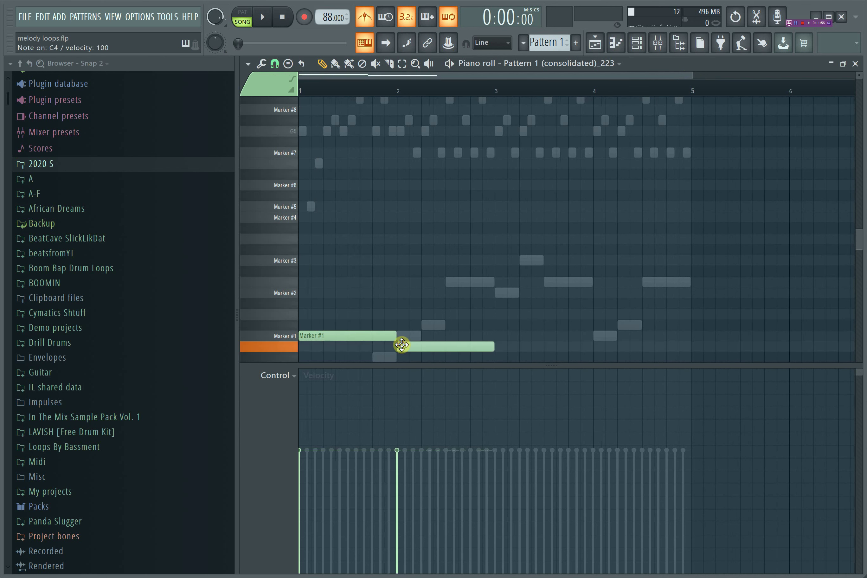
key("z")
key("y")
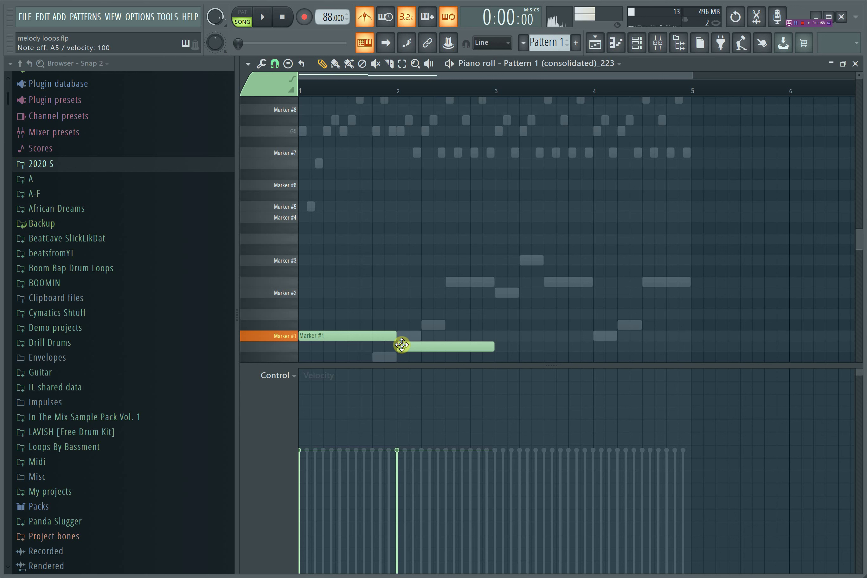
left_click_drag(406, 345, 408, 333)
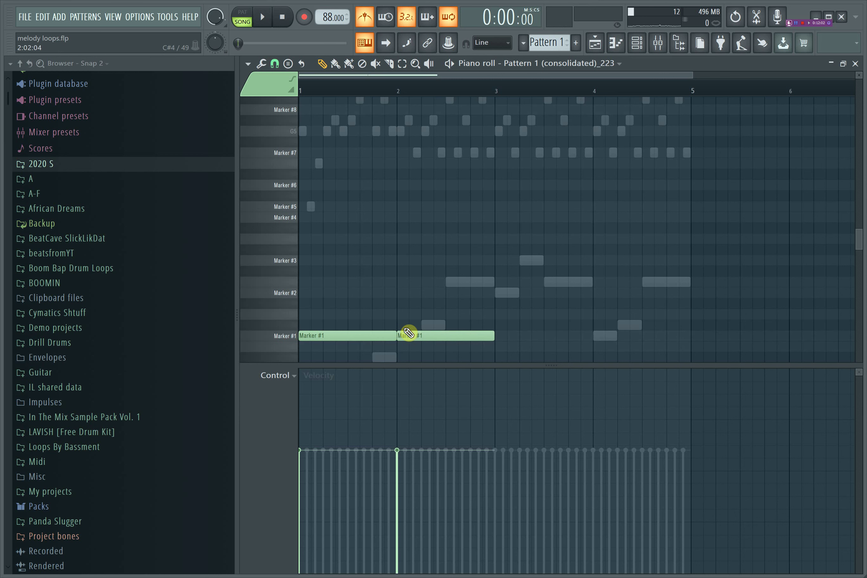
Switch playback from song to pattern mode, play the two Marker #1 notes, and stop.
key("space")
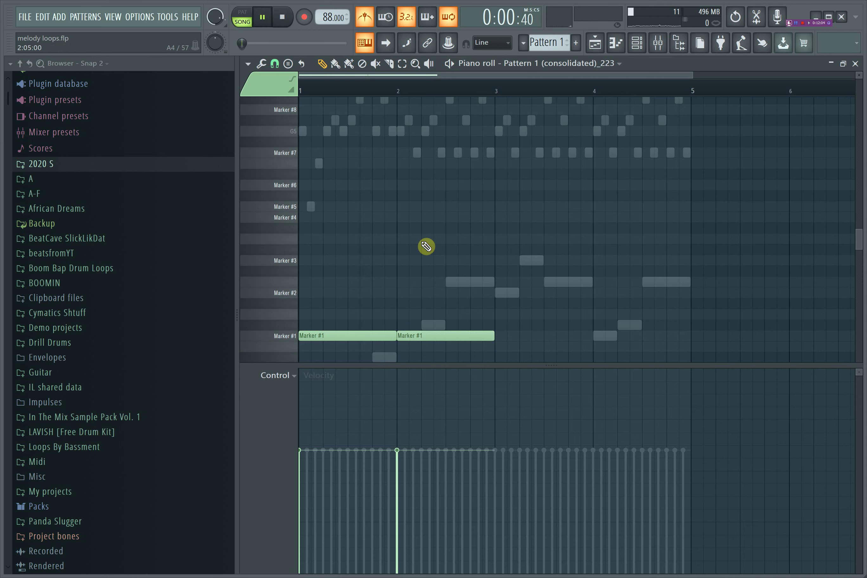
left_click(242, 12)
key("space")
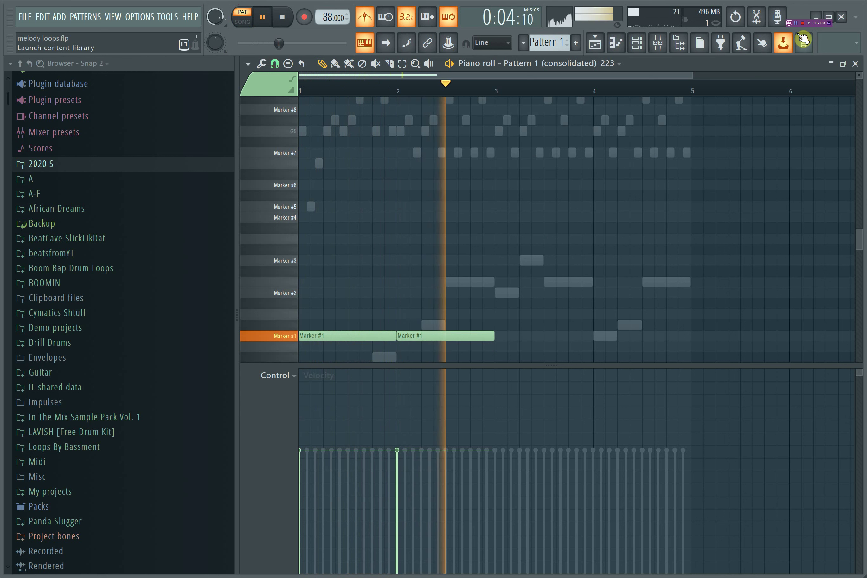
key("space")
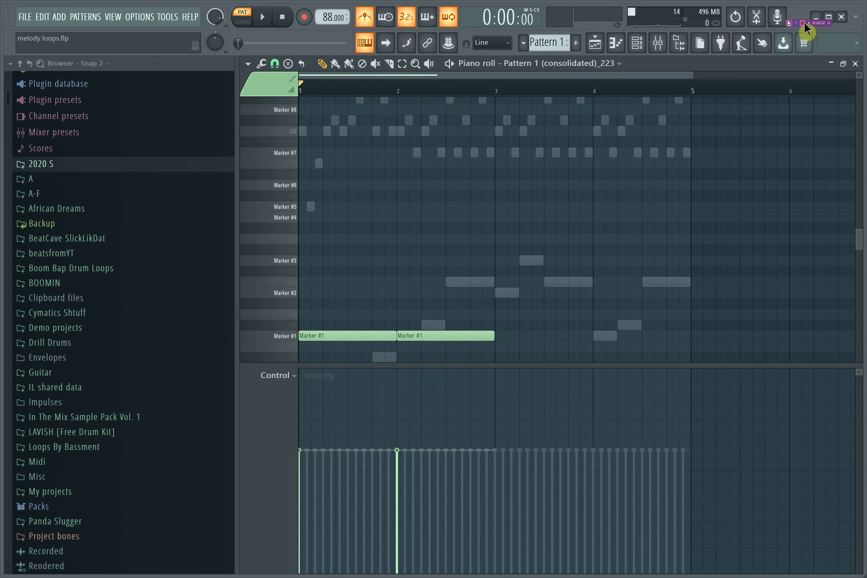
Raise the Mod Y level of the Marker #1 note in bar 1 and play the pattern to hear it.
double_click(355, 338)
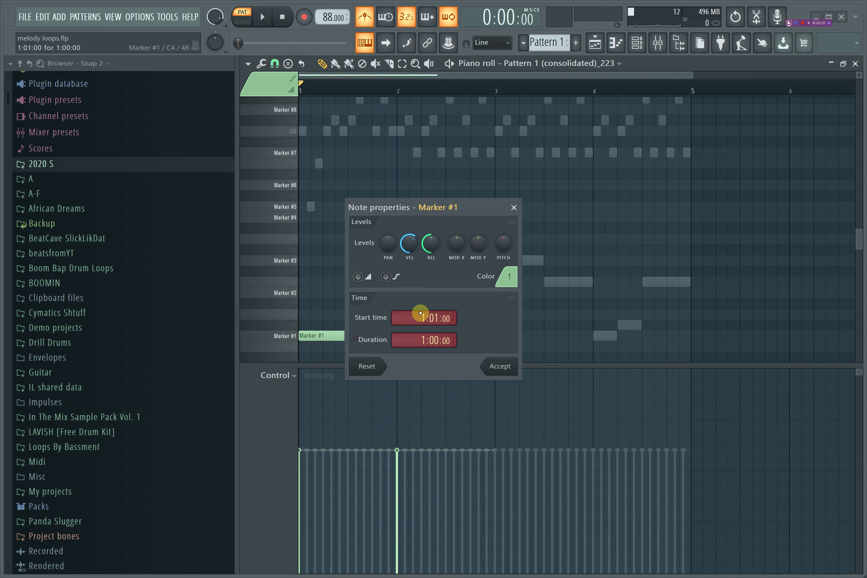
left_click_drag(478, 243, 478, 239)
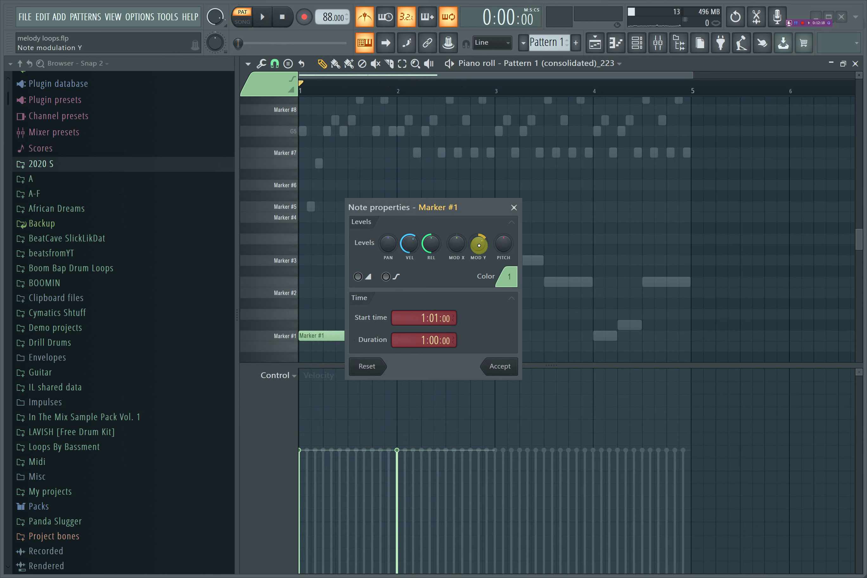
left_click(495, 365)
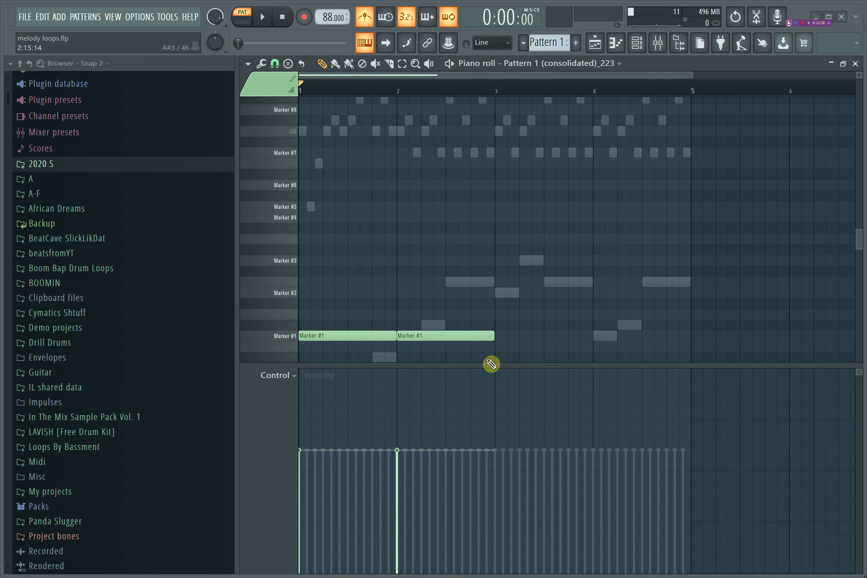
key("space")
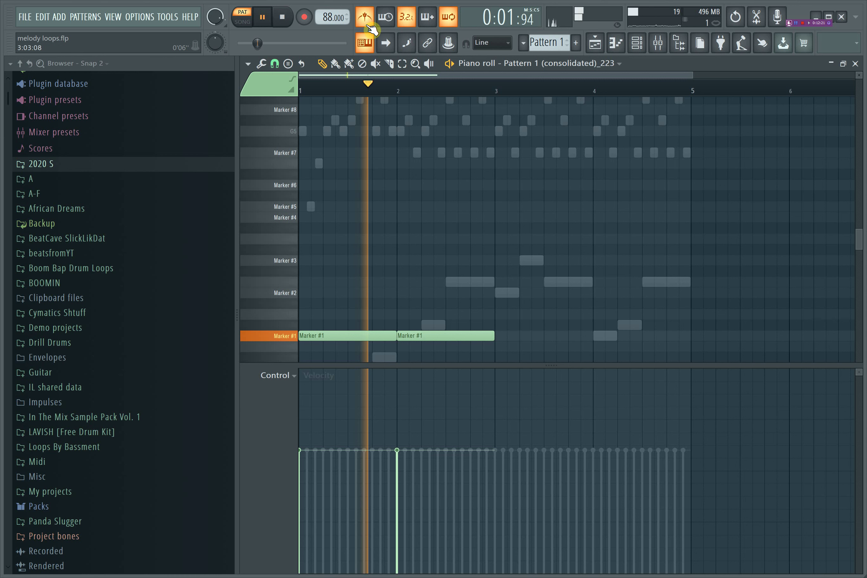
key("space")
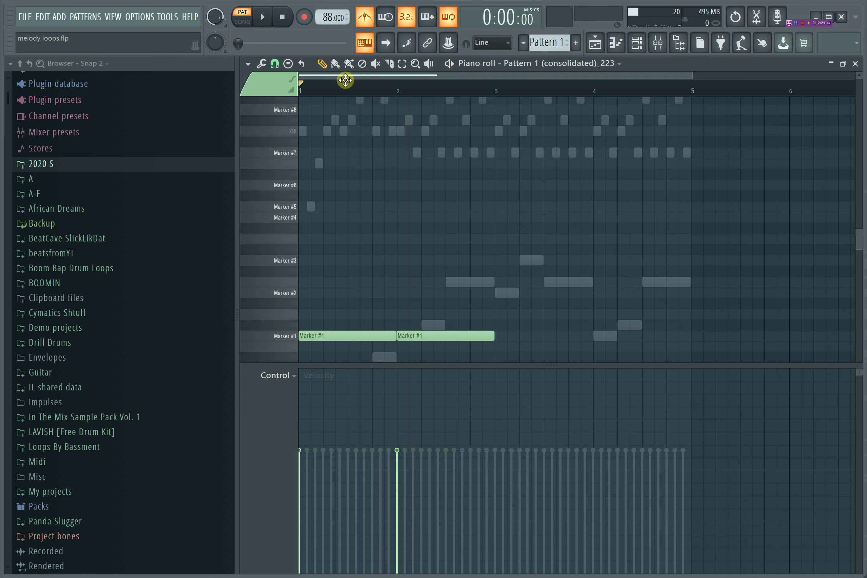
Place a four-step Marker #8 note on A5 at the second beat of bar 1 (1:05:00).
left_click(328, 110)
left_click_drag(419, 110, 347, 112)
left_click(275, 164)
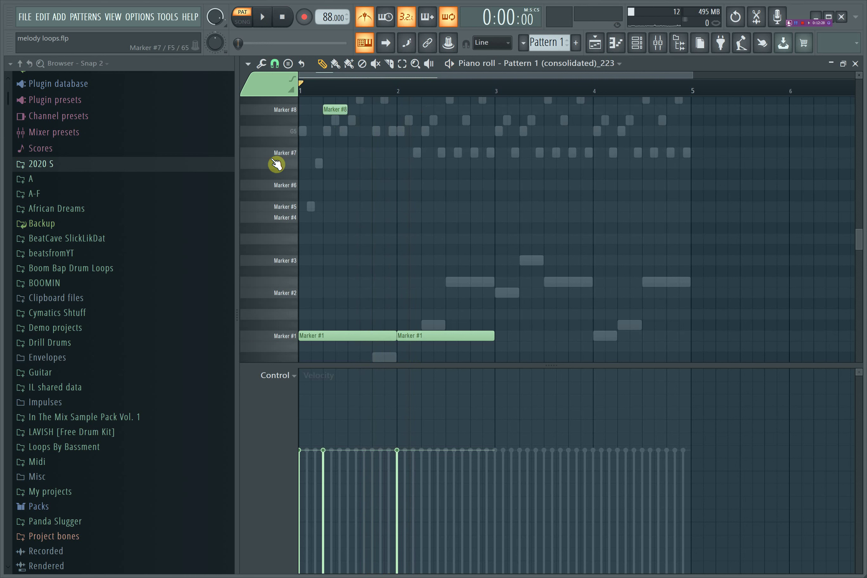
Audition the slices on keys such as A5, F5, C5, A4 and Marker #3 to try out melody phrases.
key("n")
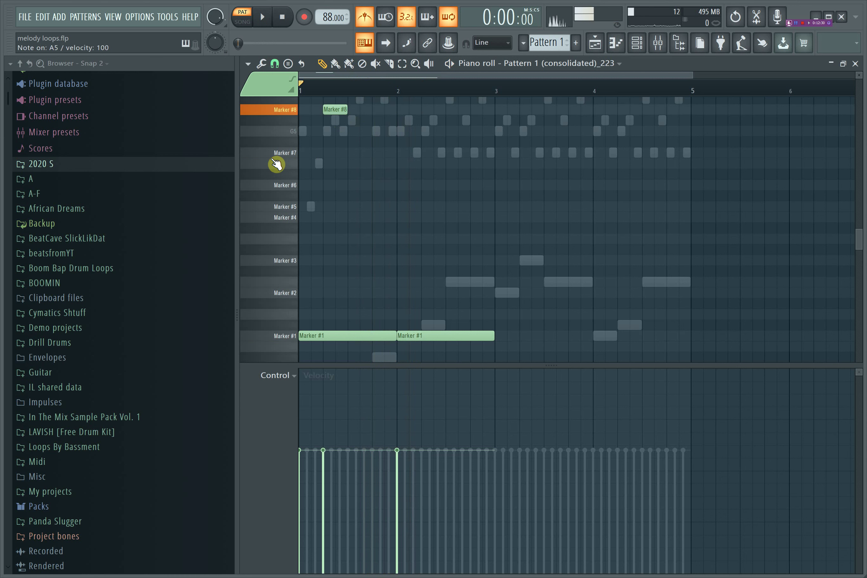
key("n")
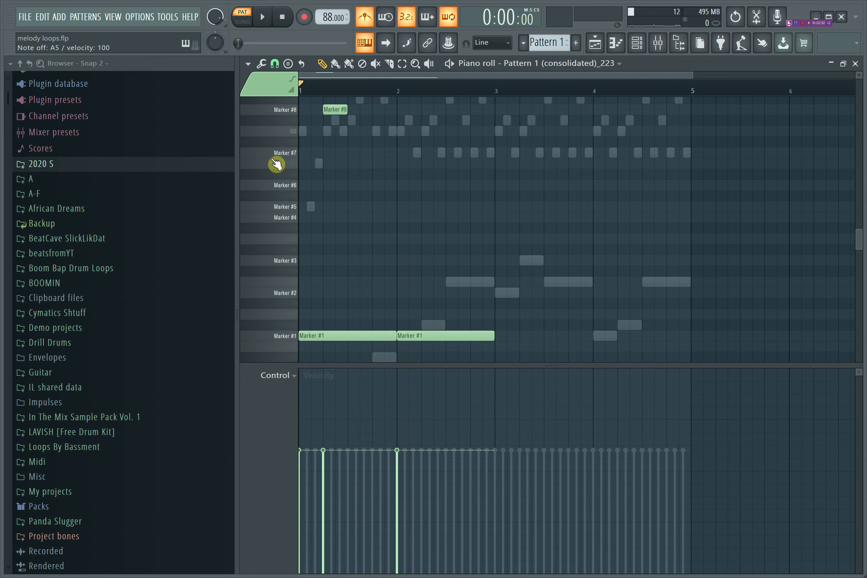
key("n")
key("n")
key("n")
key("n")
key("v")
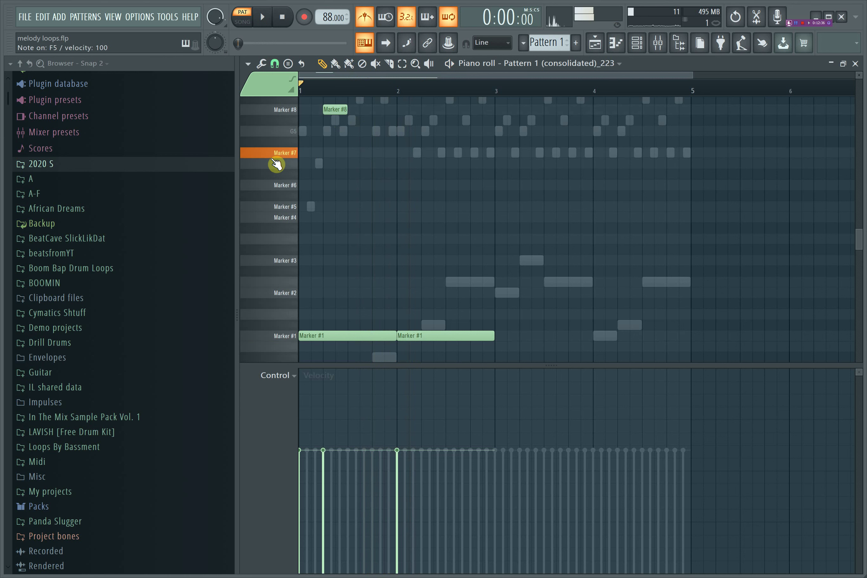
key("n")
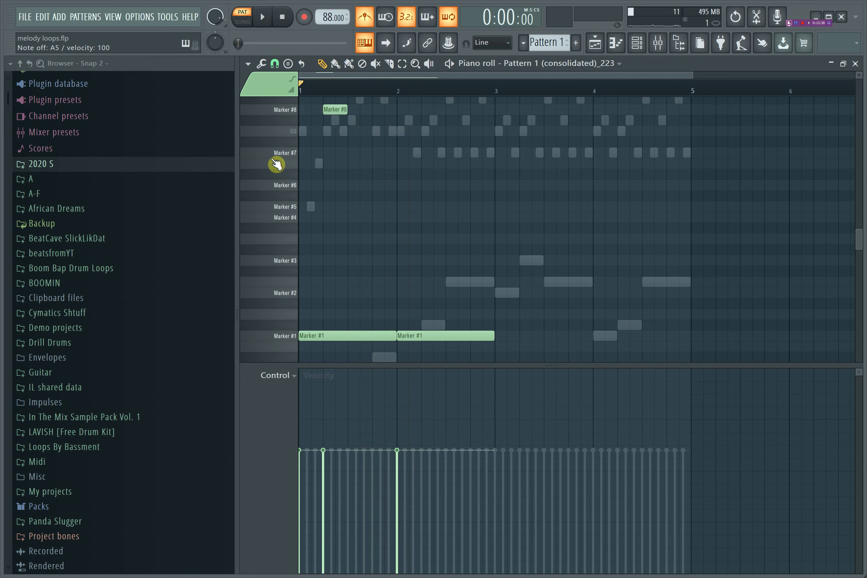
key("y")
key("r")
key("b")
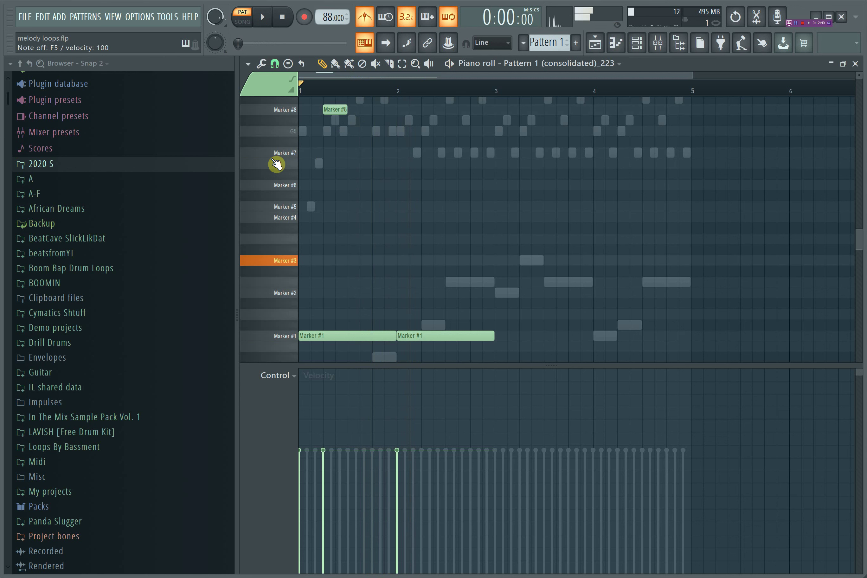
key("v")
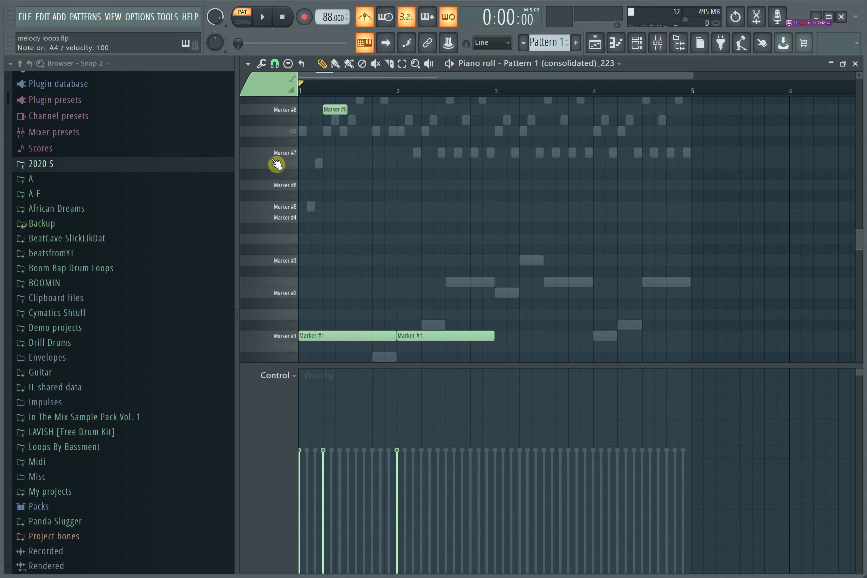
key("q")
key("m")
key("q")
key("m")
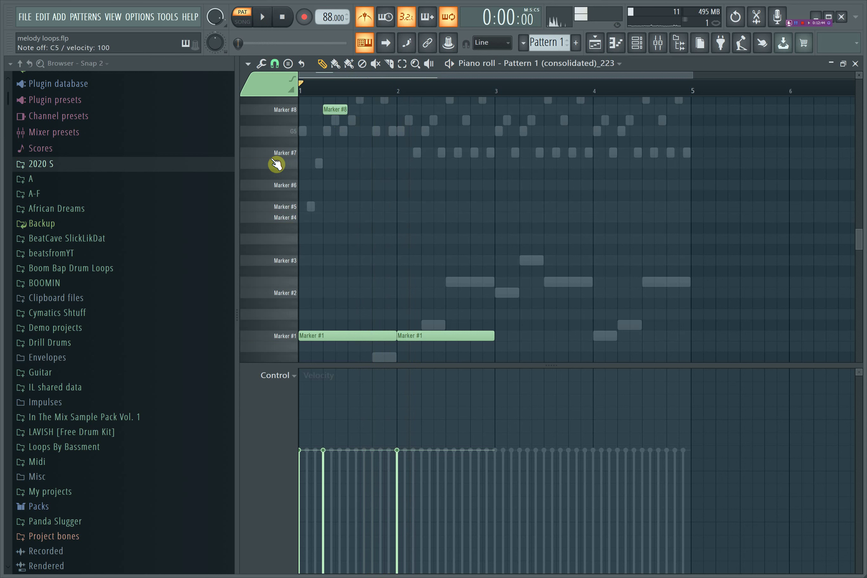
key("y")
key("y")
key("r")
key("y")
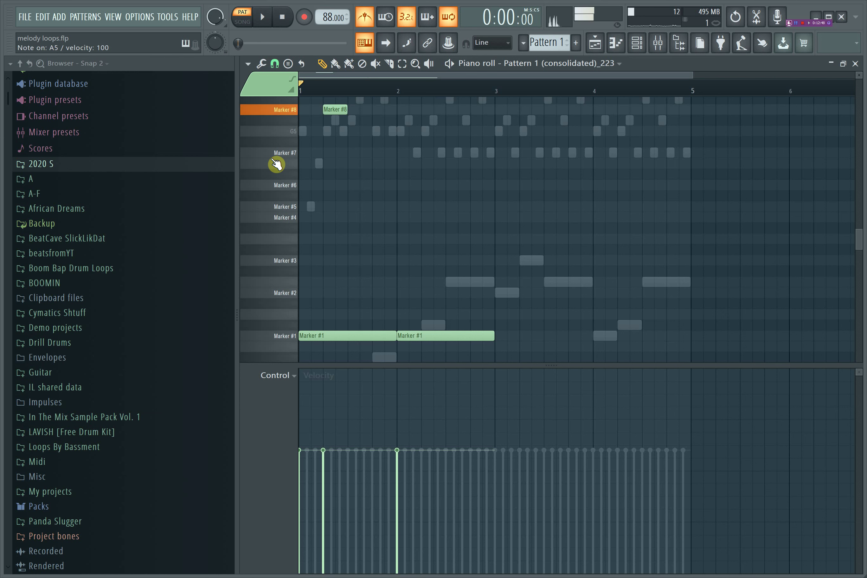
key("y")
key("r")
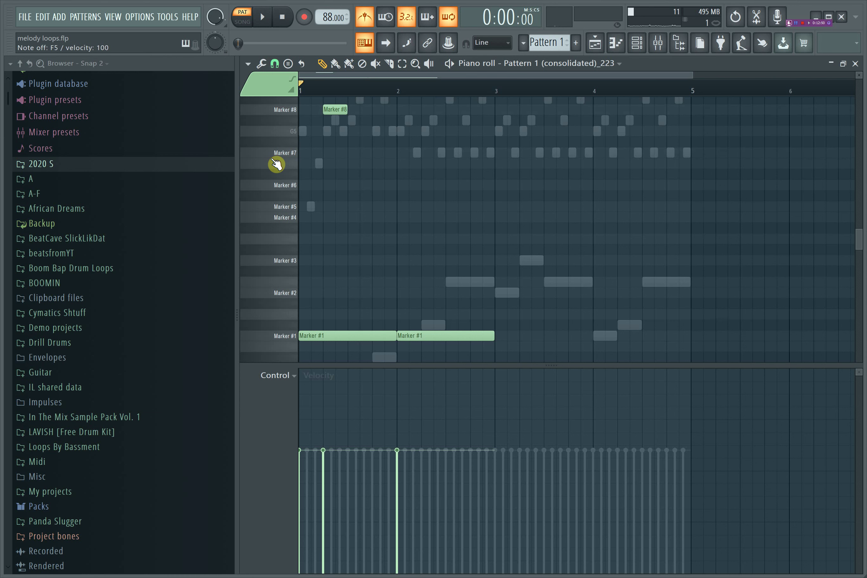
key("c")
key("y")
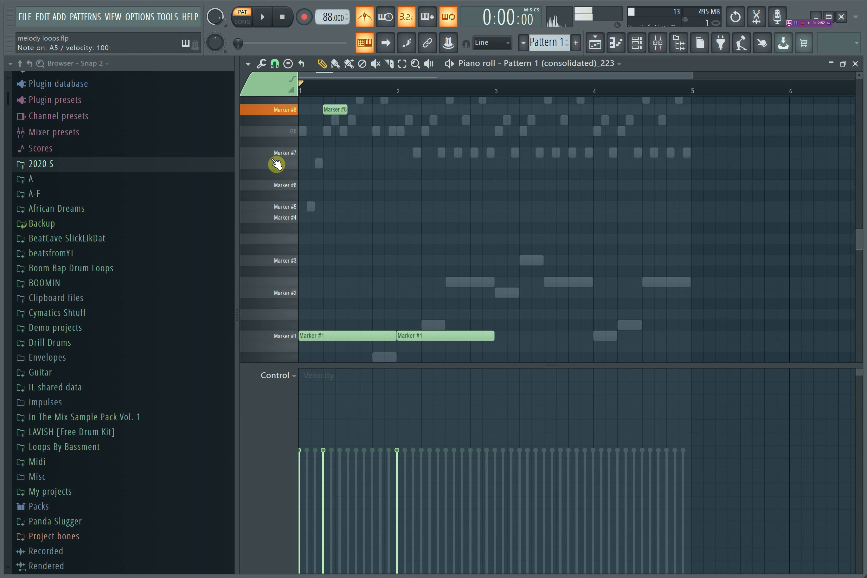
key("r")
key("c")
key("y")
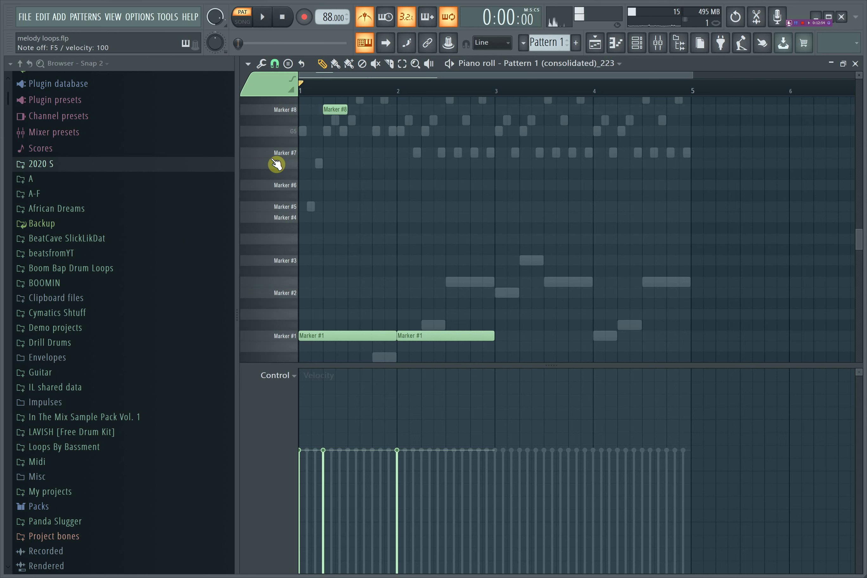
key("y")
key("r")
key("c")
Play the start of the pattern several times to check how the Marker #8 note follows Marker #1.
left_click_drag(693, 75, 594, 75)
scroll(600, 167, "up", 1)
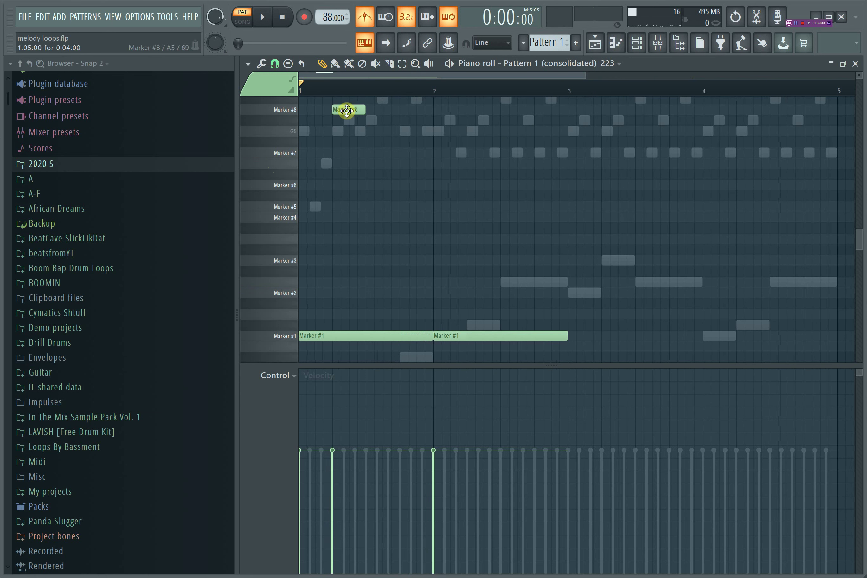
key("space")
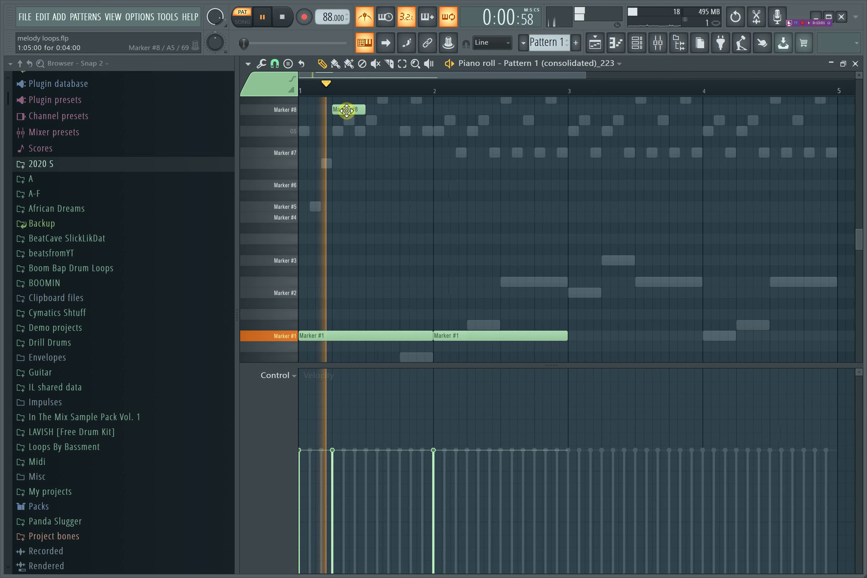
key("space")
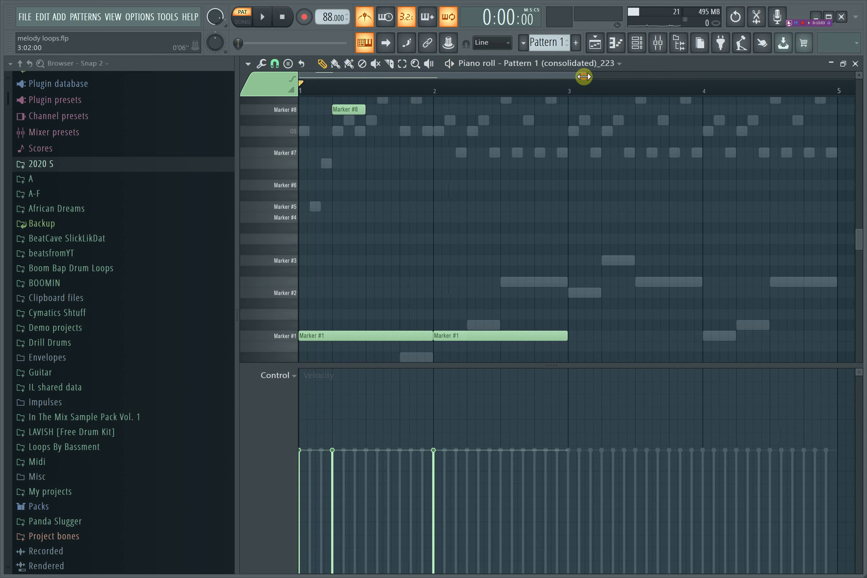
left_click_drag(584, 75, 397, 171)
key("space")
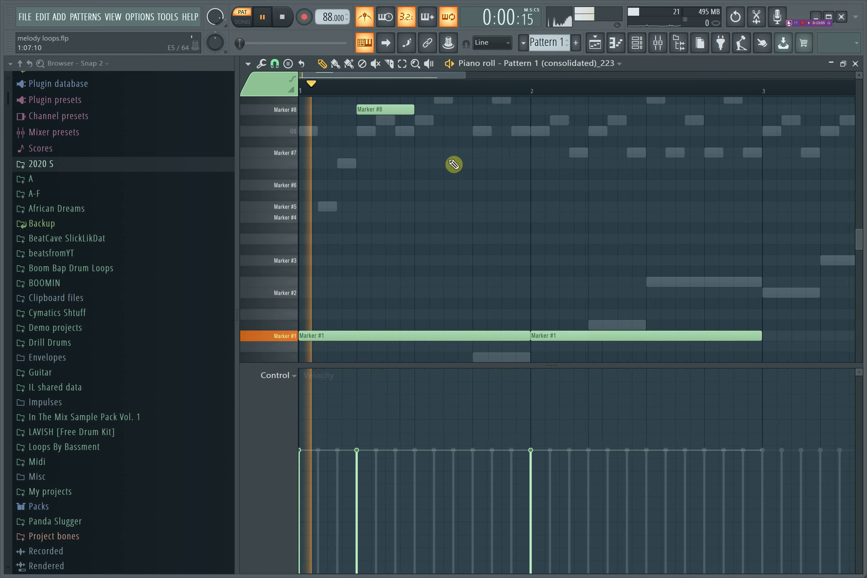
key("space")
key("space")
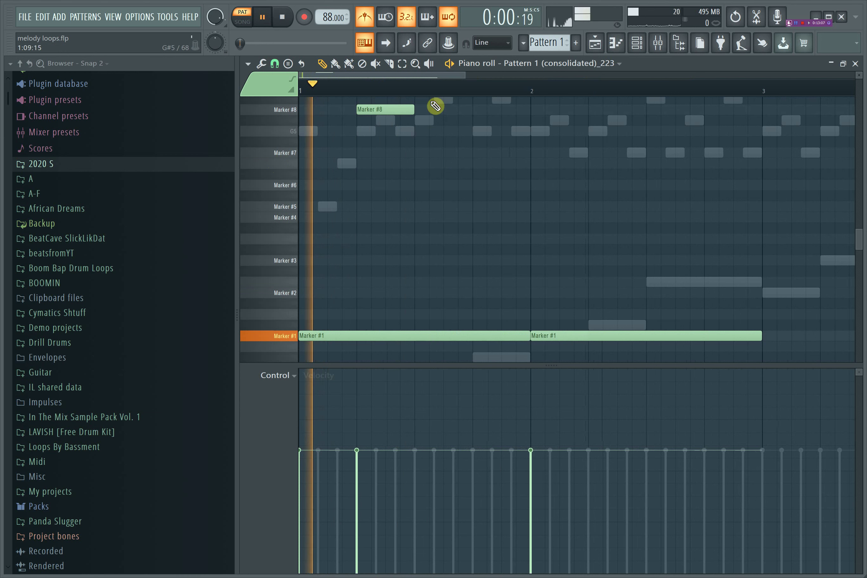
key("space")
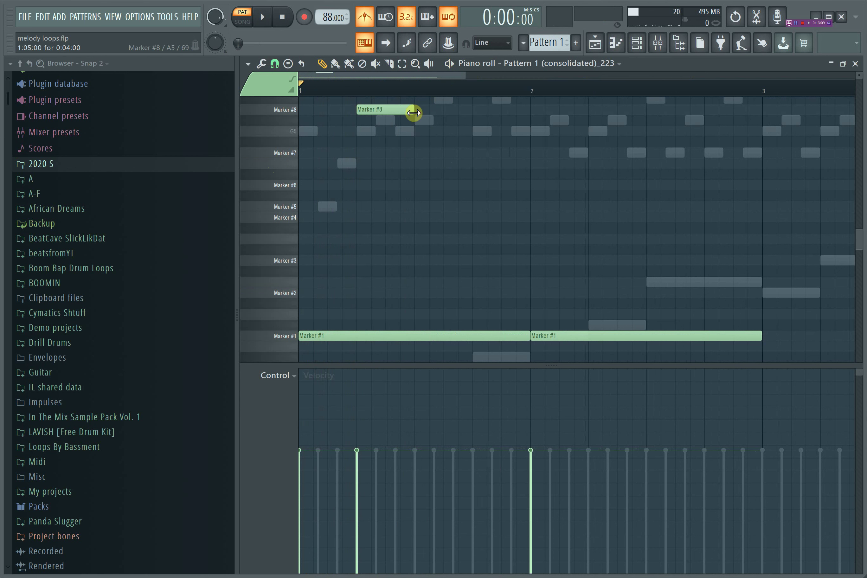
Shorten the Marker #8 note to about three steps and set the piano roll snap to 1/6 step.
left_click_drag(399, 113, 384, 113)
left_click(275, 63)
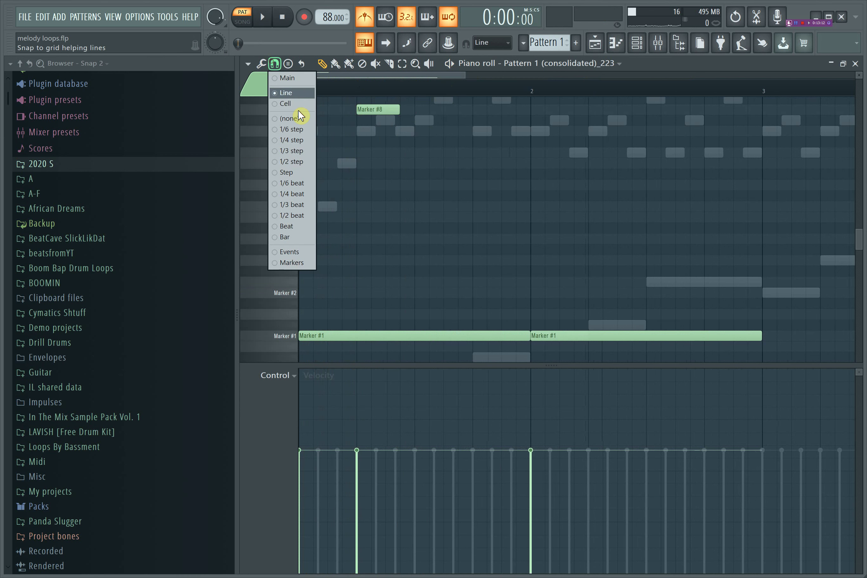
left_click(297, 123)
left_click(275, 63)
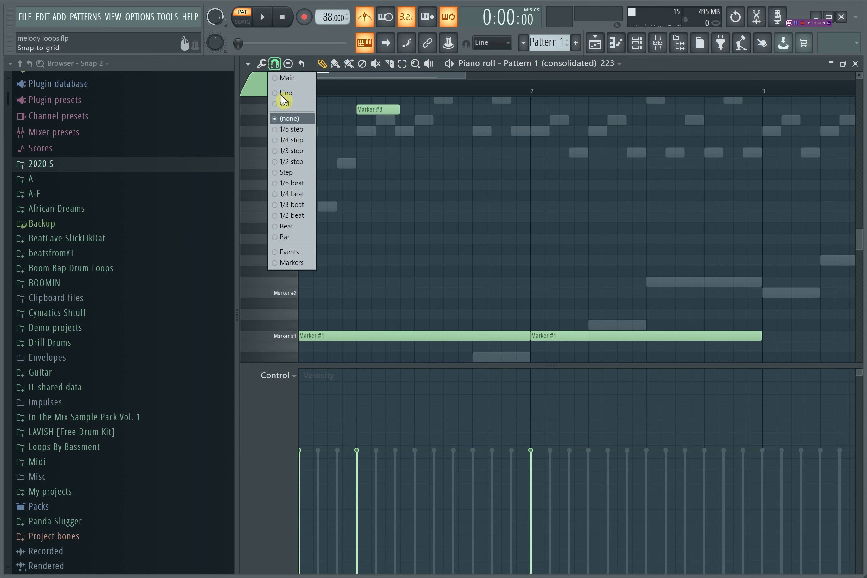
left_click(293, 129)
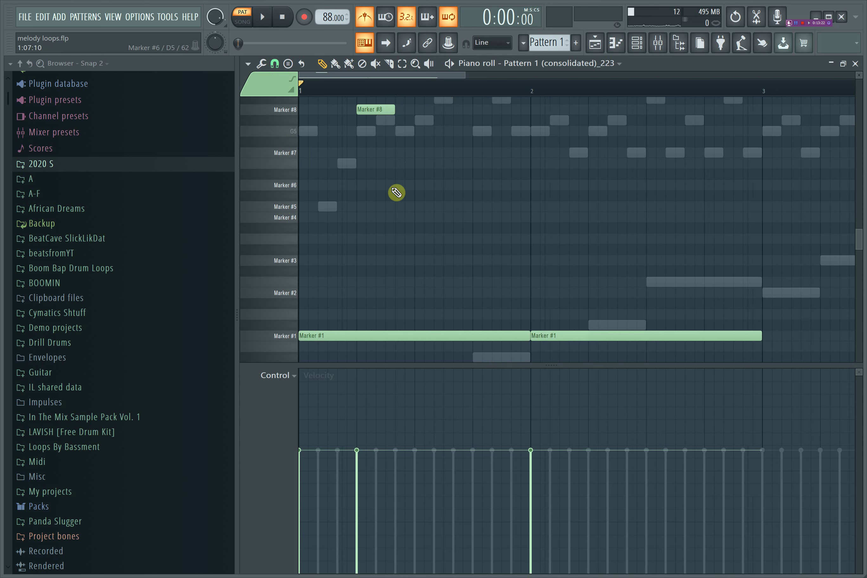
Play the pattern while adjusting the Marker #8 note, stretching it to a length of 0:04:00.
key("space")
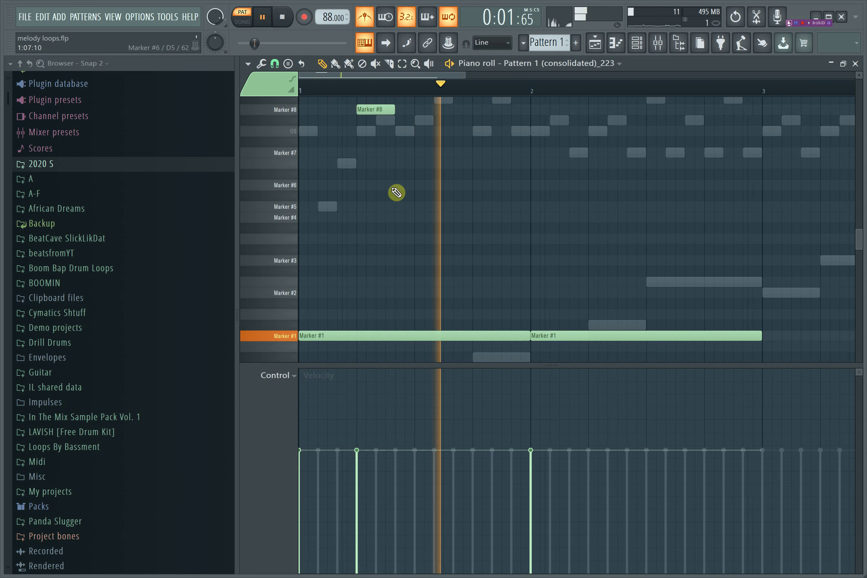
key("space")
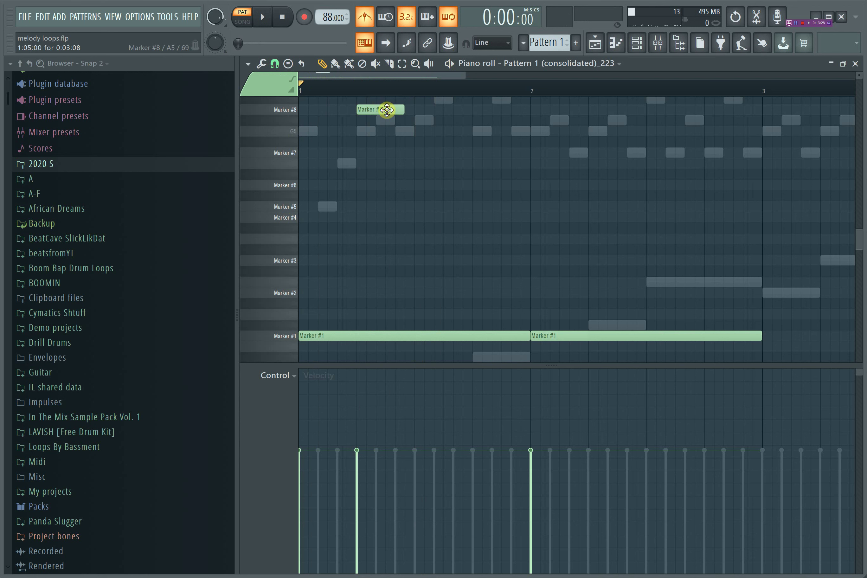
key("space")
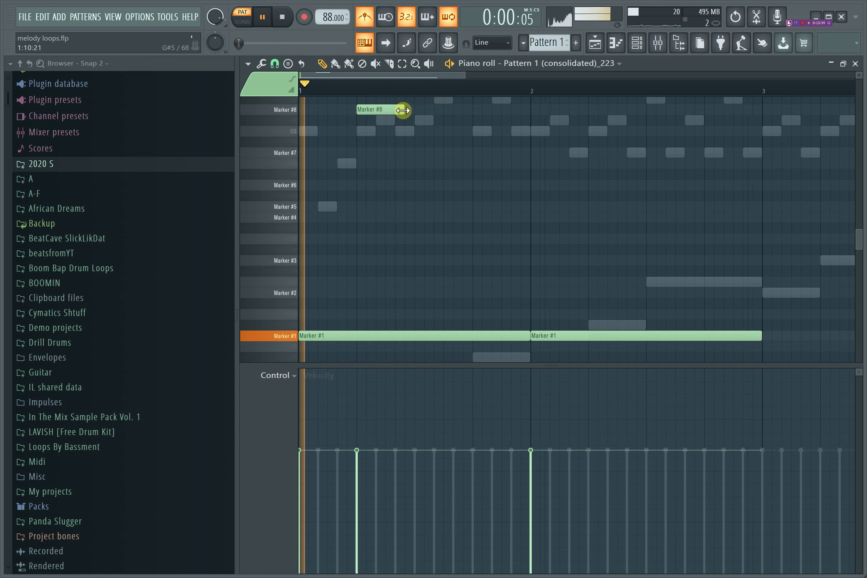
left_click_drag(404, 109, 412, 112)
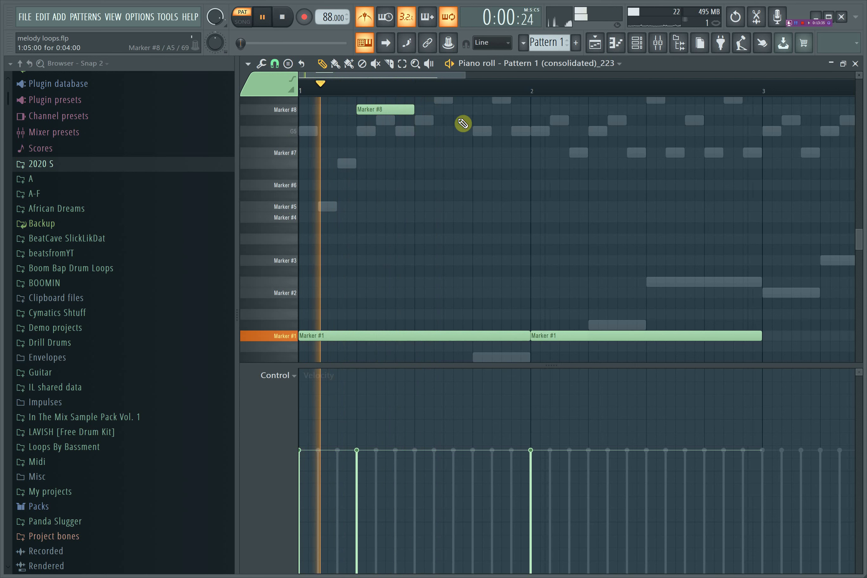
key("space")
key("space")
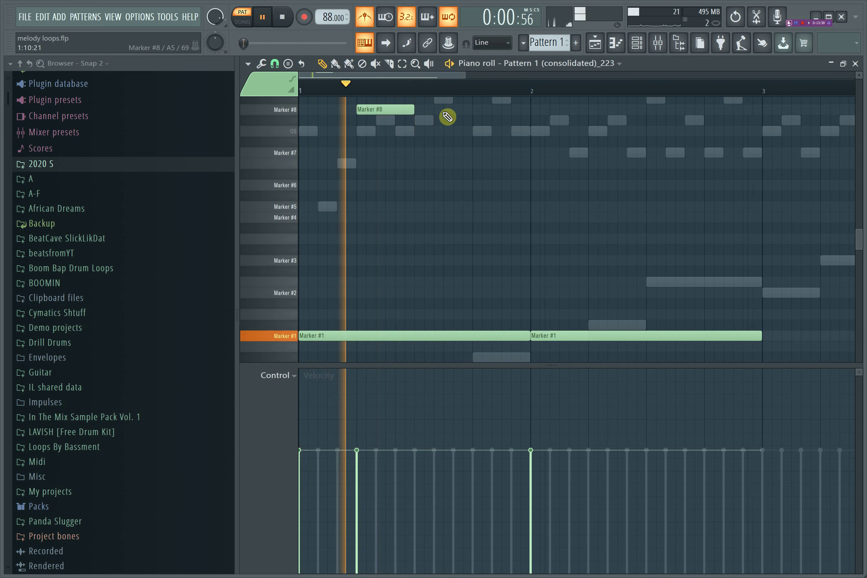
Add a second four-step Marker #8 note on A5 and move it to 1:13:00, listening during playback.
left_click(446, 110)
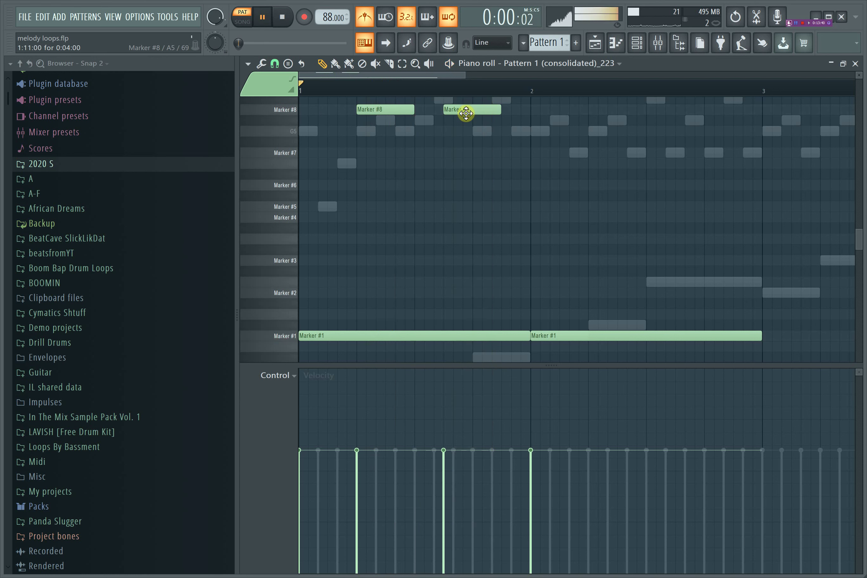
left_click_drag(465, 113, 495, 117)
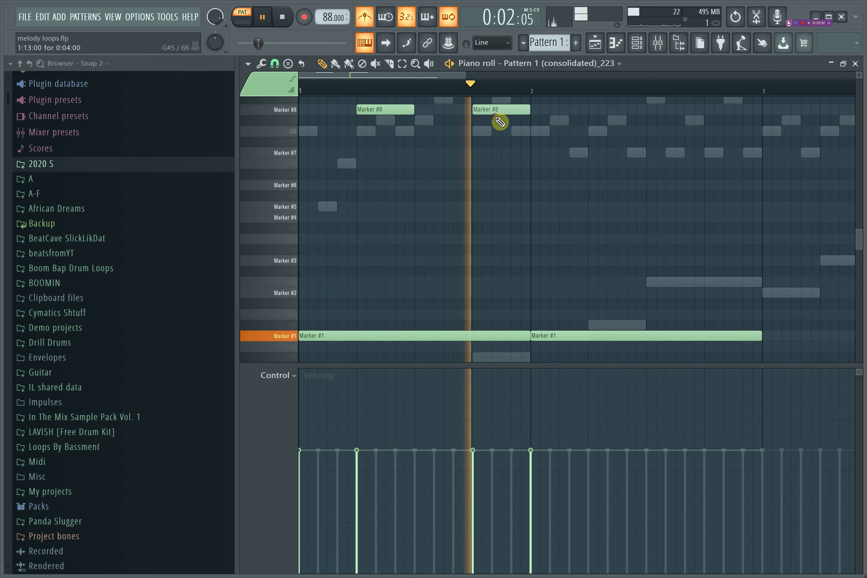
key("space")
Add a two-step Marker #8 note on A5 at 1:11:00 during playback and select it with the adjacent Marker #8 note.
left_click_drag(461, 75, 444, 74)
key("space")
left_click(474, 110)
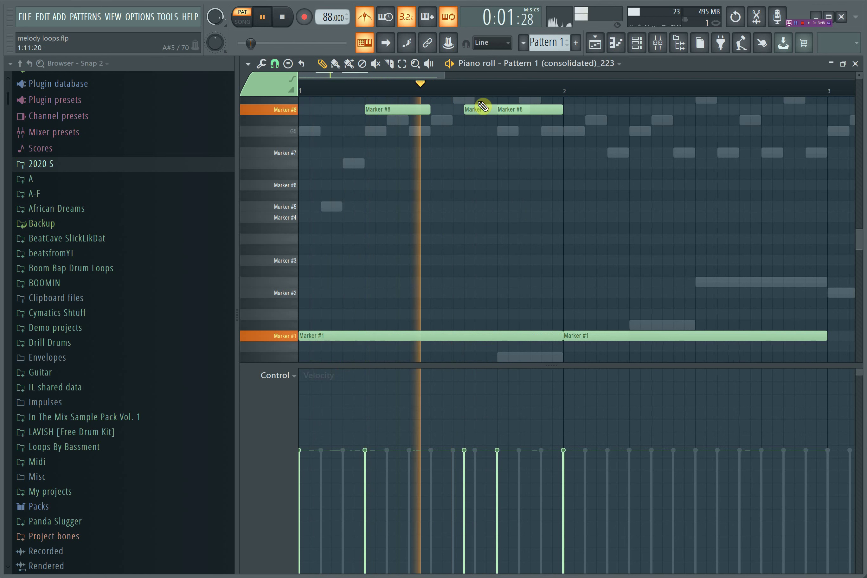
key("space")
left_click_drag(536, 126, 486, 106)
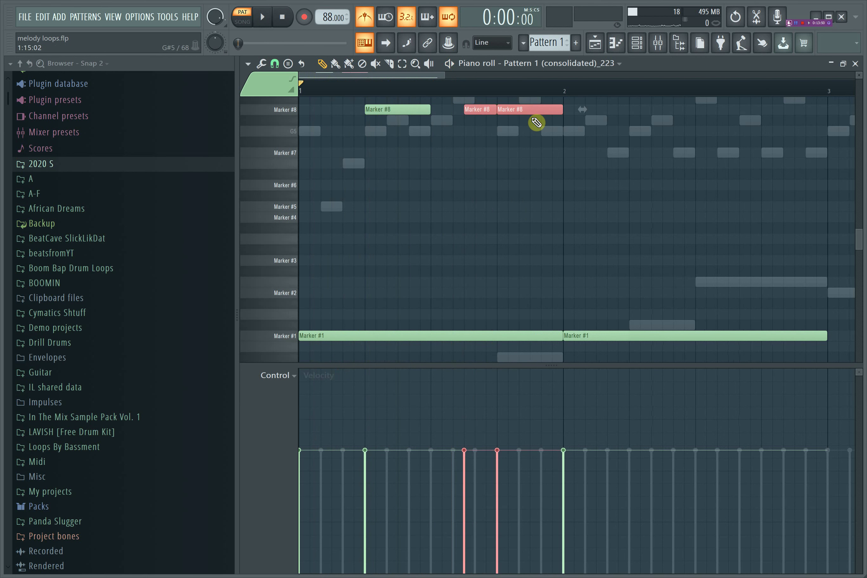
Trim the Marker #8 note at 1:11:00 slightly and shorten the one at 1:13:00 to 0:02:00, listening during playback.
key("space")
left_click(575, 158, "ctrl")
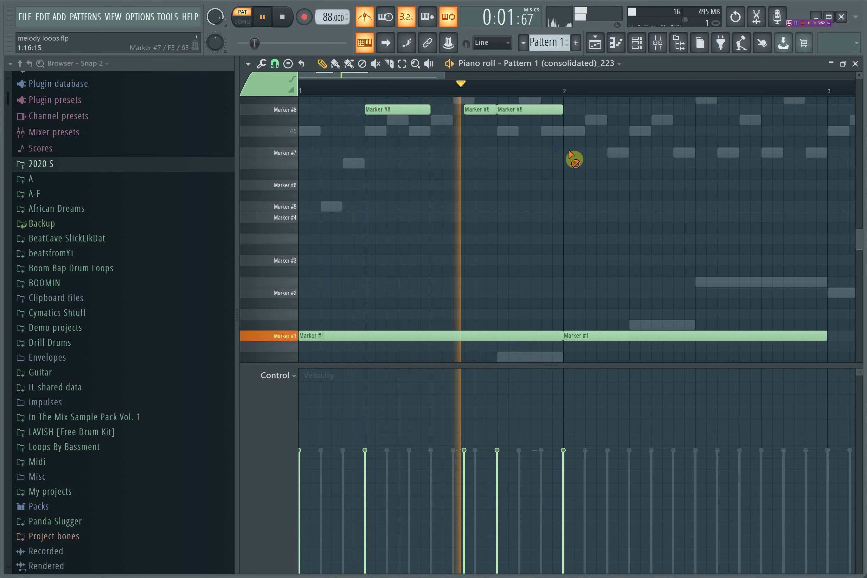
key("space")
key("space")
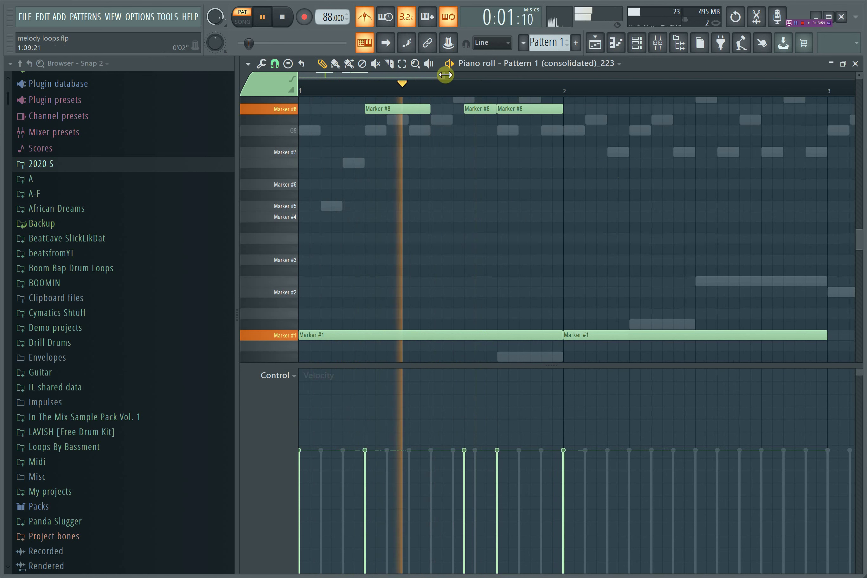
left_click_drag(442, 75, 413, 74)
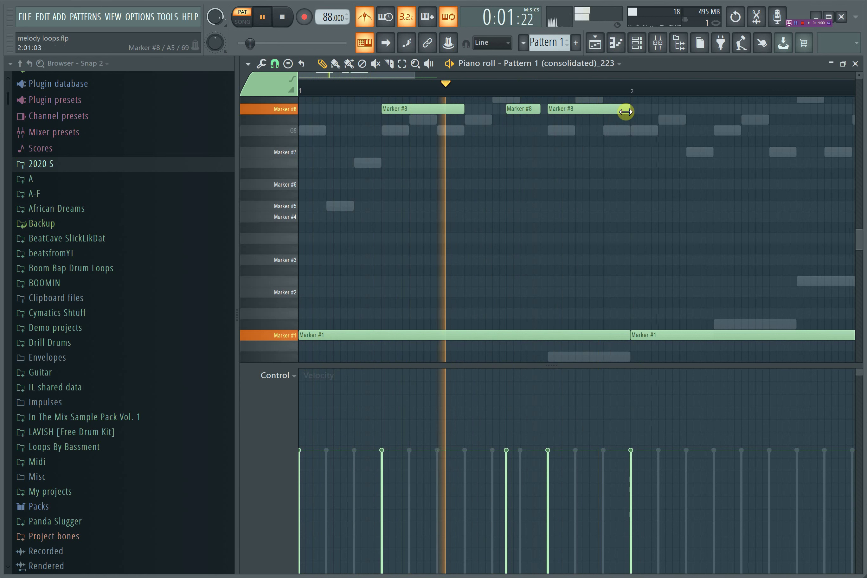
mouse_move(623, 111)
left_mouse_down()
mouse_move(581, 114)
mouse_move(589, 116)
left_mouse_up()
key("space")
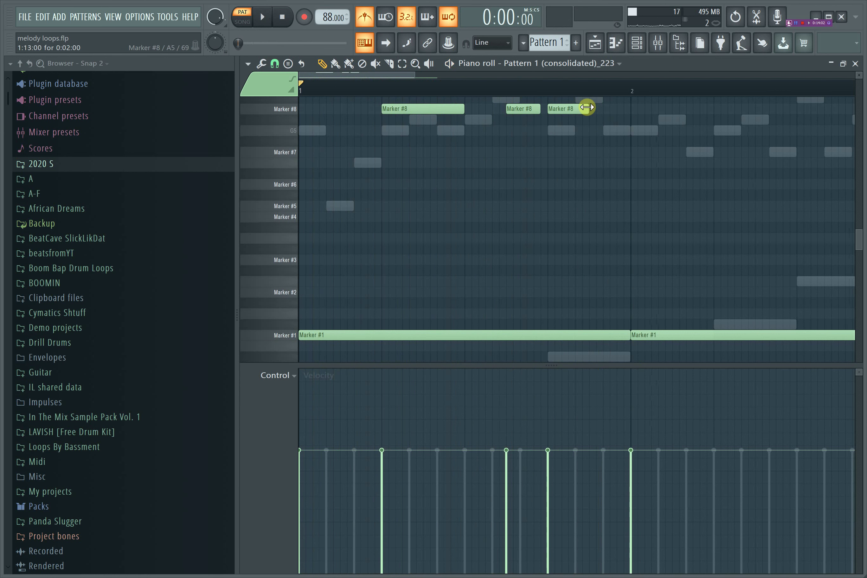
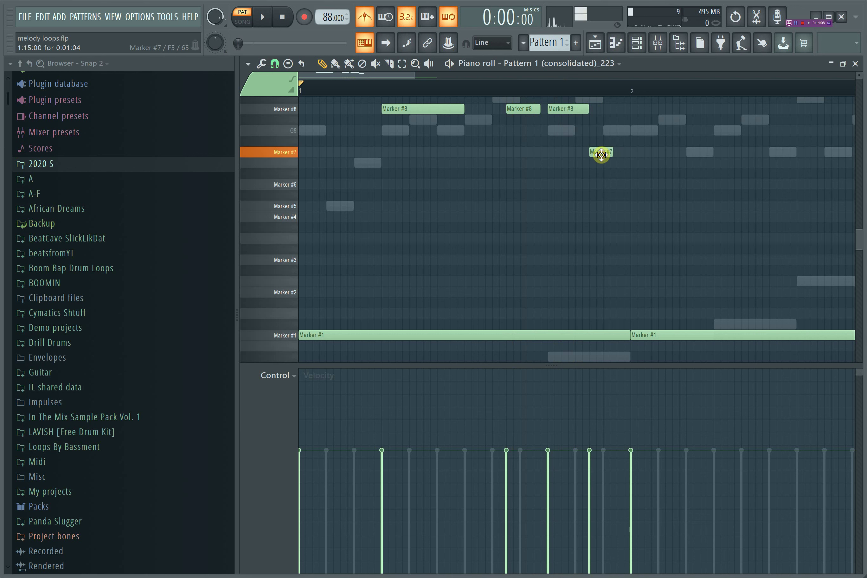
Place a one-step Marker #7 note on F5 at 1:14:00 and shorten the Marker #8 note before it to 0:01:00.
key("space")
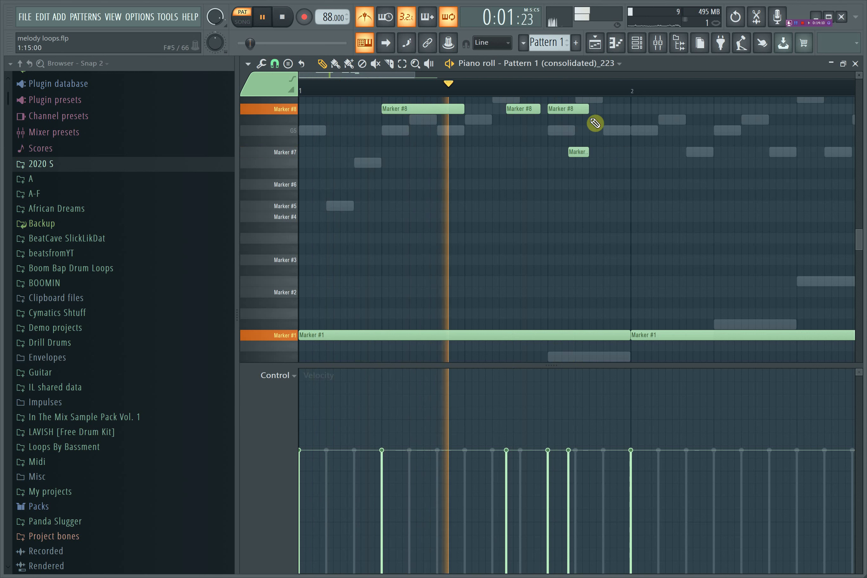
left_click_drag(581, 112, 567, 111)
key("space")
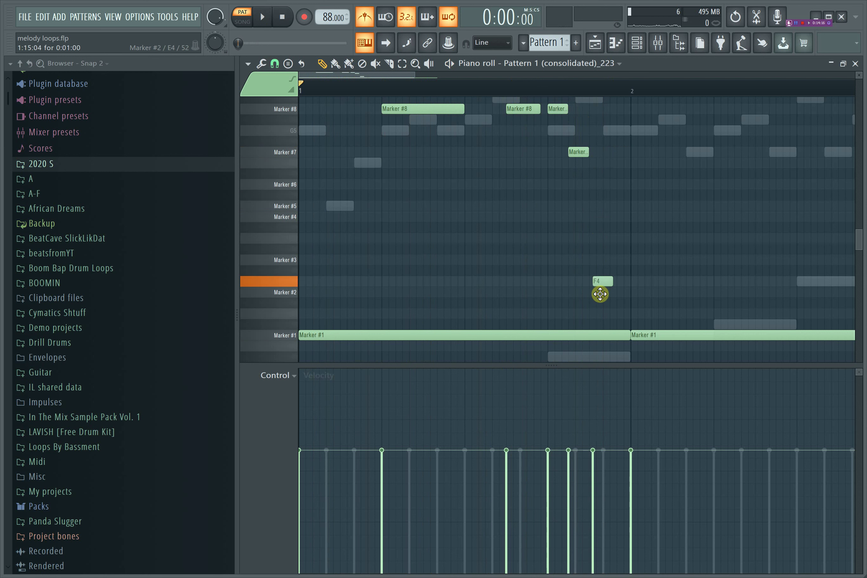
Place a Marker #2 note on E4 at 1:15:00 and stretch it to two steps during playback.
key("space")
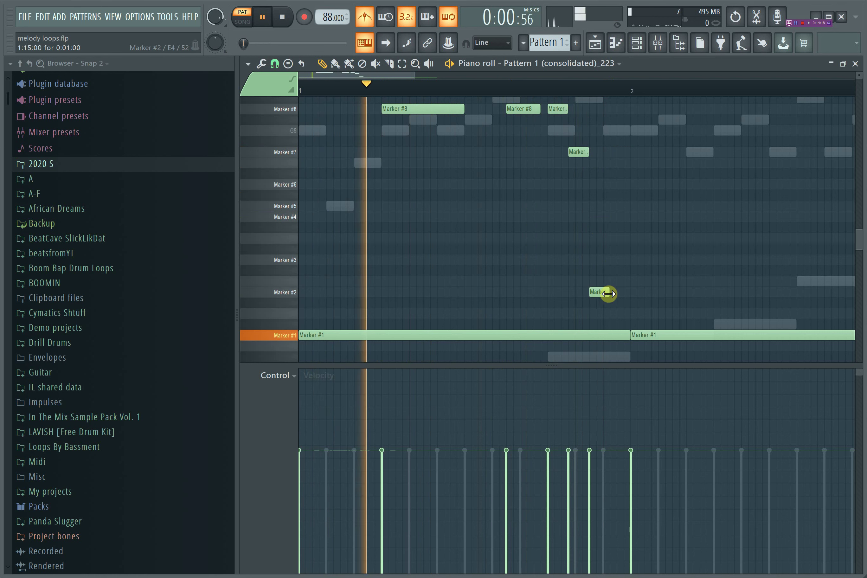
left_click_drag(605, 292, 629, 295)
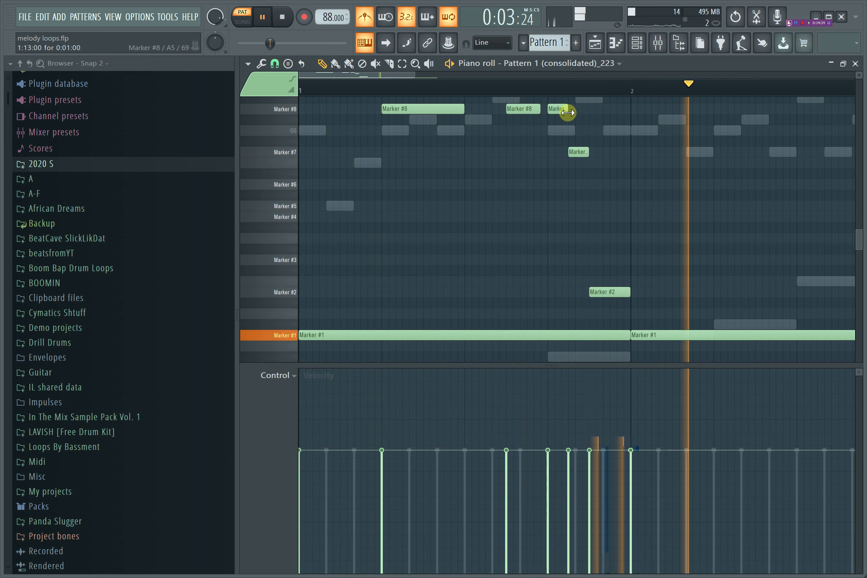
left_click_drag(413, 74, 445, 85)
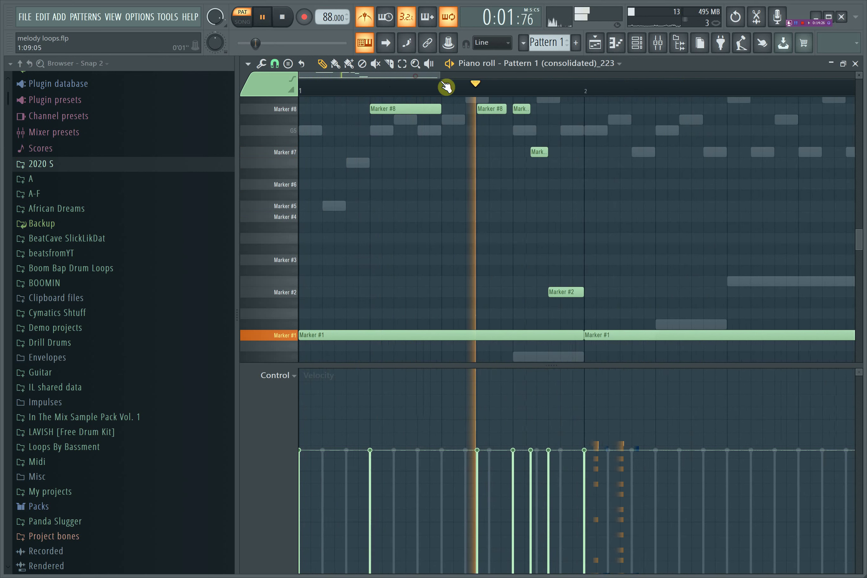
Adjust the fine pitch of the Marker #8 note at 1:05:00 in its note properties and play the pattern.
key("space")
double_click(404, 109)
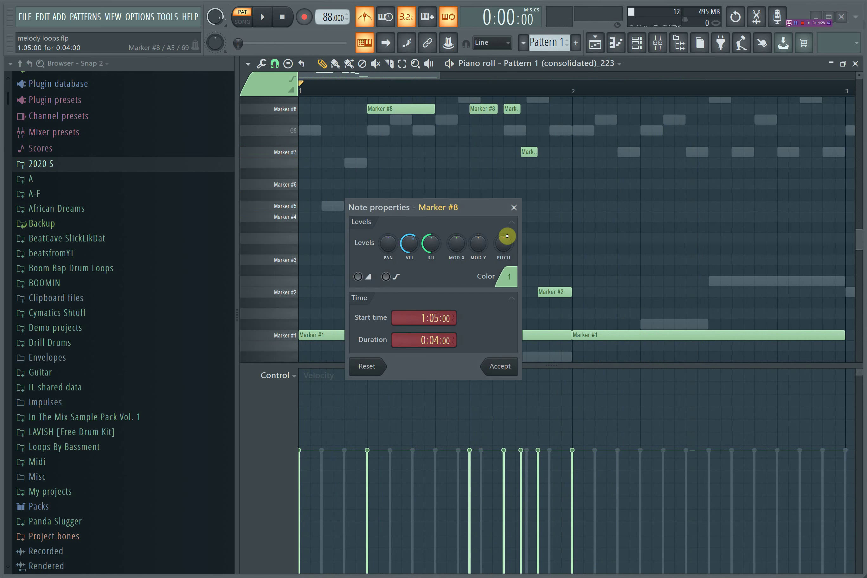
left_click(508, 369)
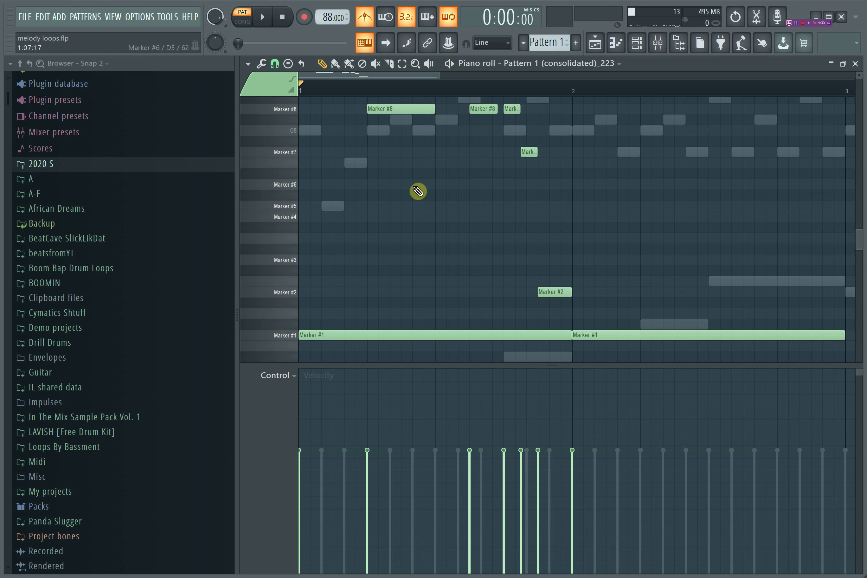
key("space")
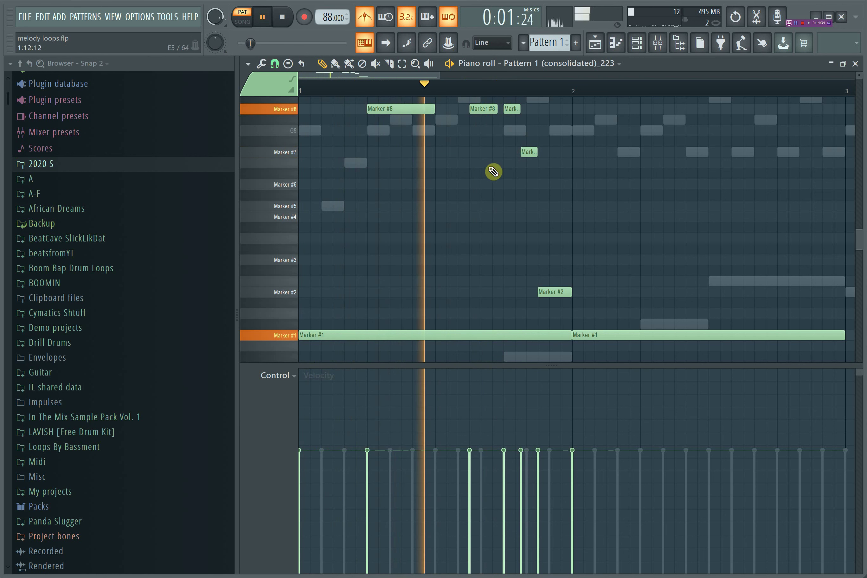
Shorten the Marker #8 note at 1:05:00 to 0:02:16 while restarting playback to listen.
key("space")
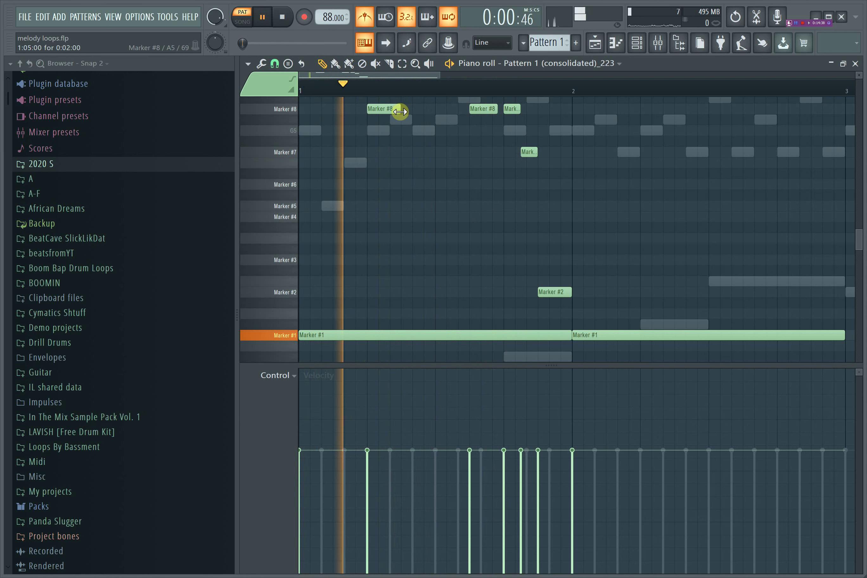
key("space")
key("space")
left_click_drag(400, 112, 411, 111)
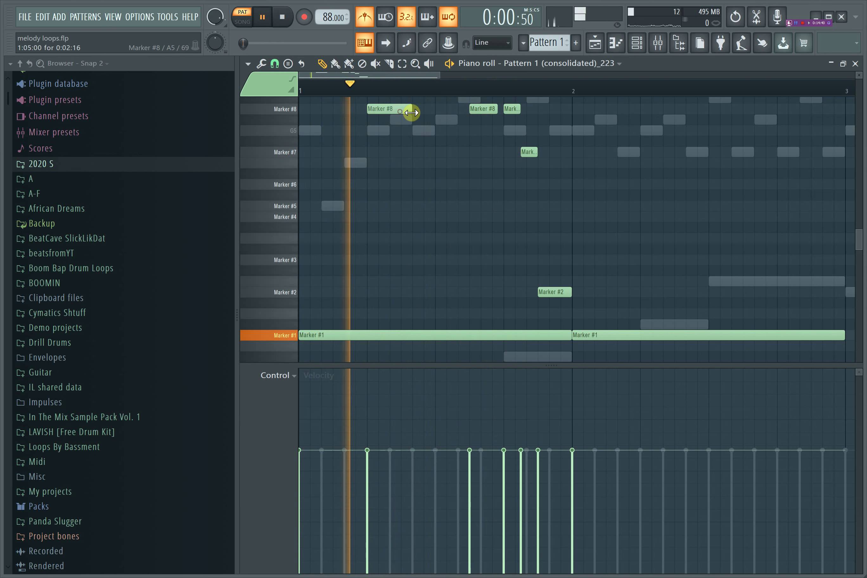
key("space")
key("space")
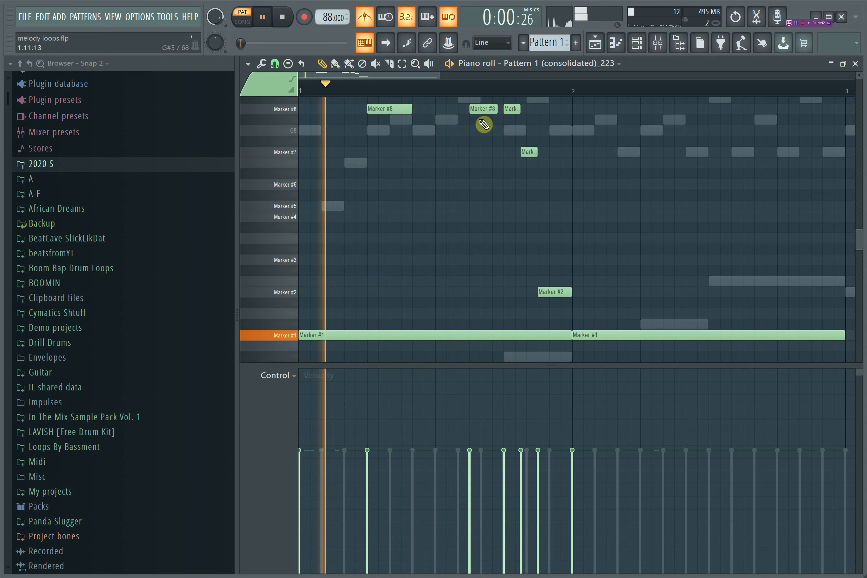
Delete the Marker #8 note at 1:11:00 and place a new one there with a length of 0:02:16.
right_click(480, 112)
key("space")
key("space")
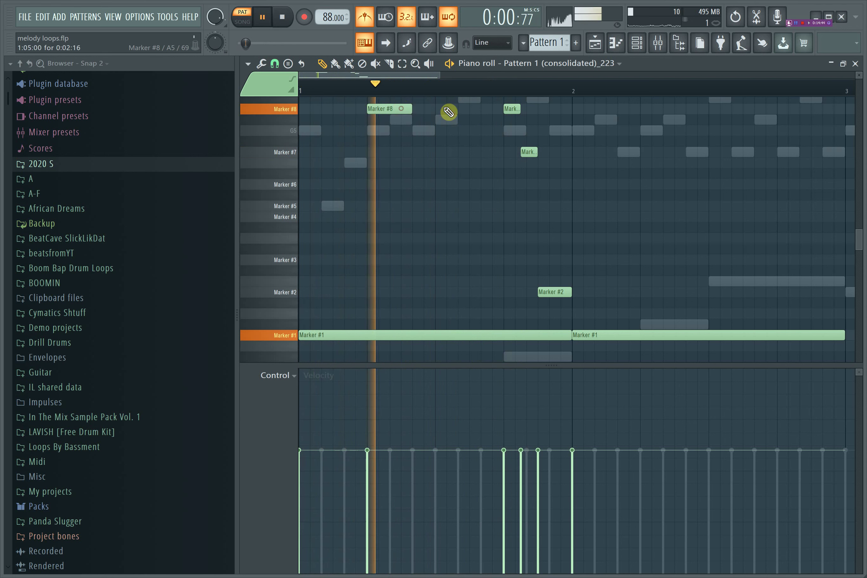
left_click(491, 108)
key("space")
key("space")
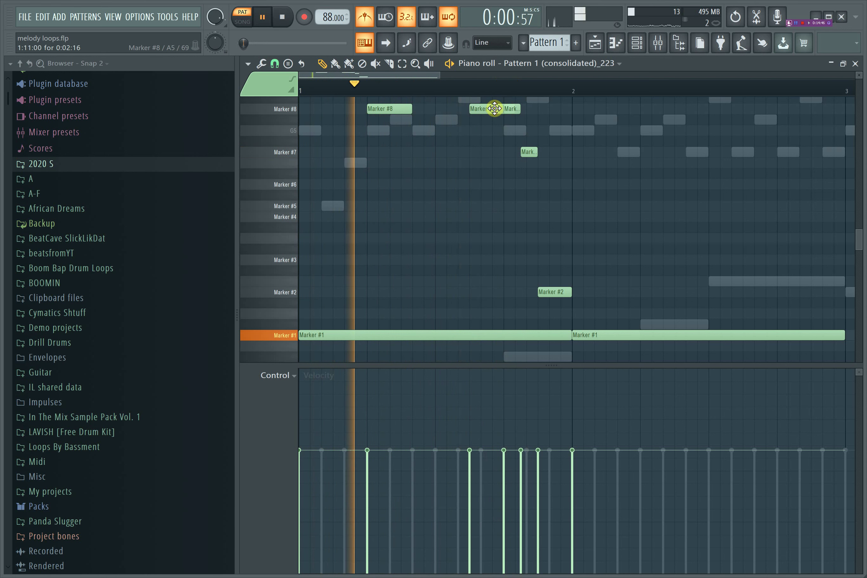
Trim the Marker #8 note at 1:11:00 to 0:02:00 and replace the one at 1:13:00 with a one-step Marker #8 note.
right_click(503, 106)
key("space")
key("space")
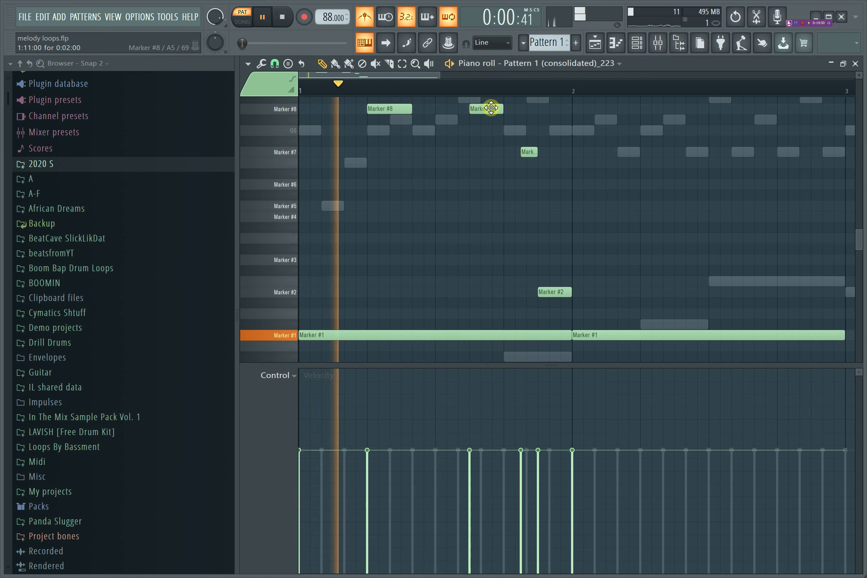
left_click(522, 109)
left_click_drag(523, 109, 521, 109)
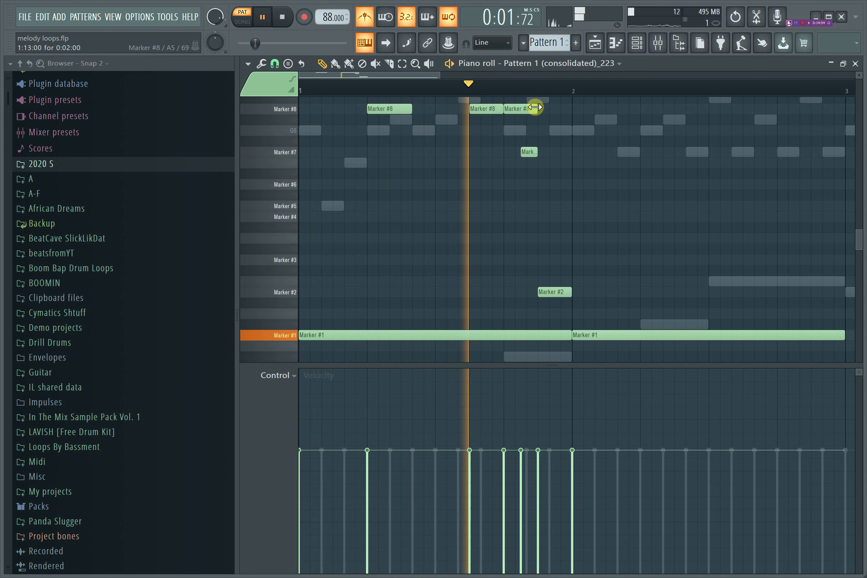
left_click_drag(535, 109, 518, 113)
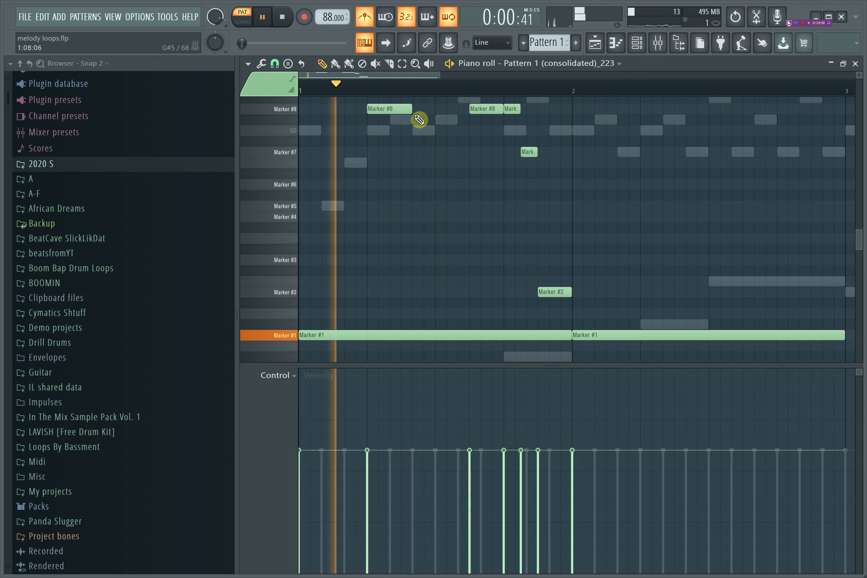
Try raising the fine pitch of the Marker #8 note at 1:05:00, including +680 cents, playing the pattern after each change.
key("space")
double_click(392, 110)
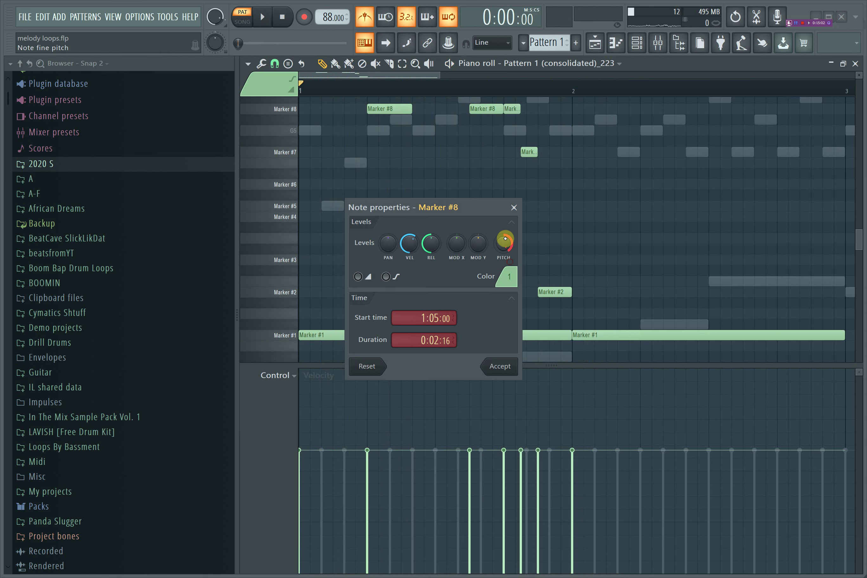
left_click(503, 370)
key("space")
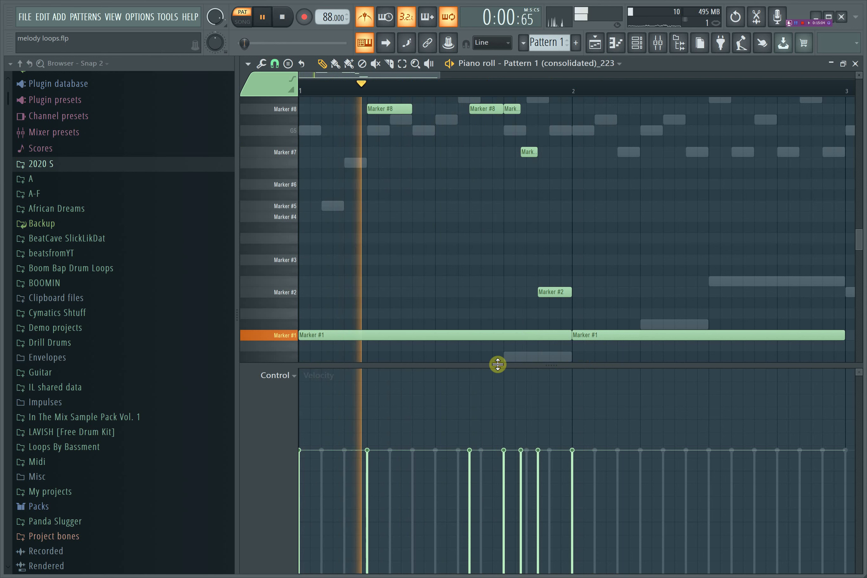
key("space")
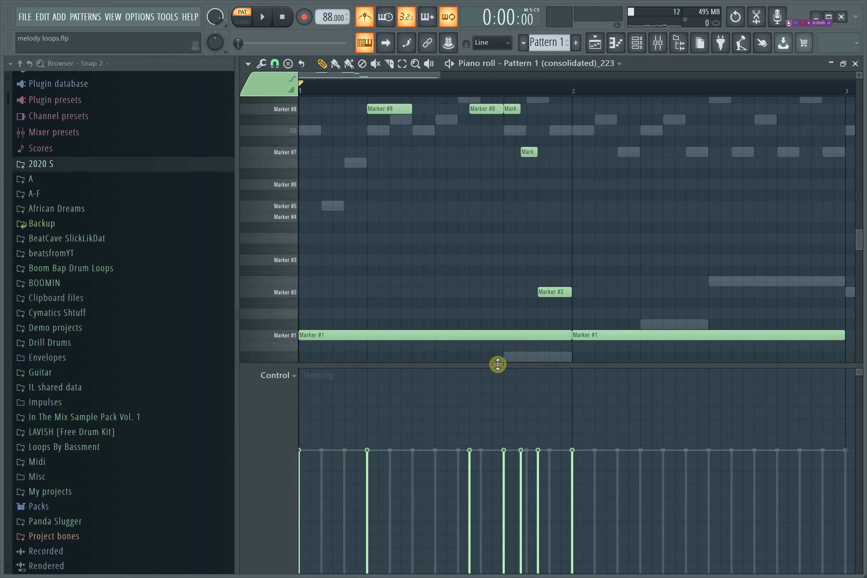
double_click(396, 109)
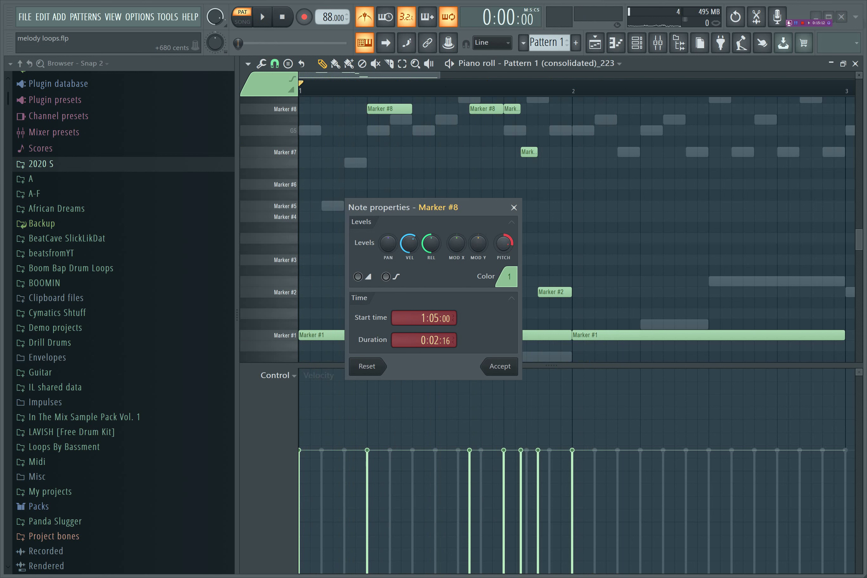
left_click(512, 370)
key("space")
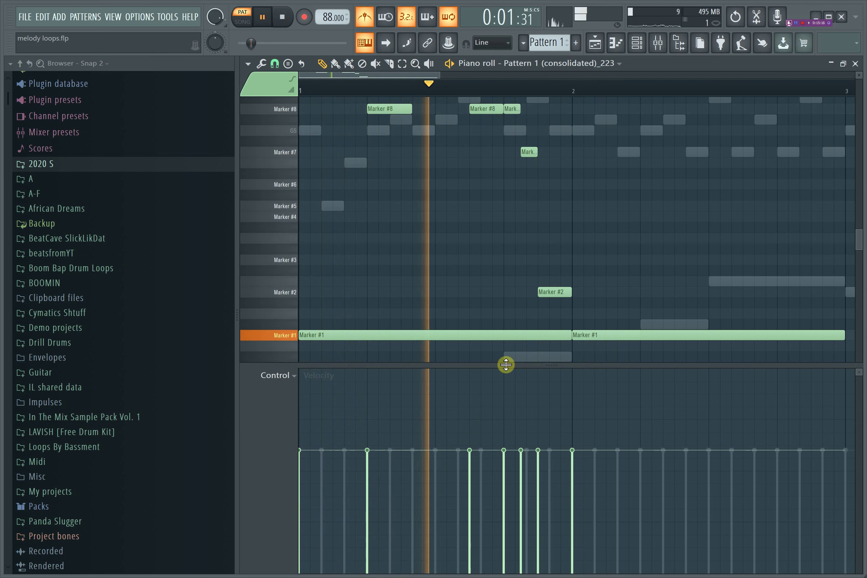
key("space")
Readjust the fine pitch of the Marker #8 note at 1:05:00 in its note properties, listening between changes.
double_click(374, 110)
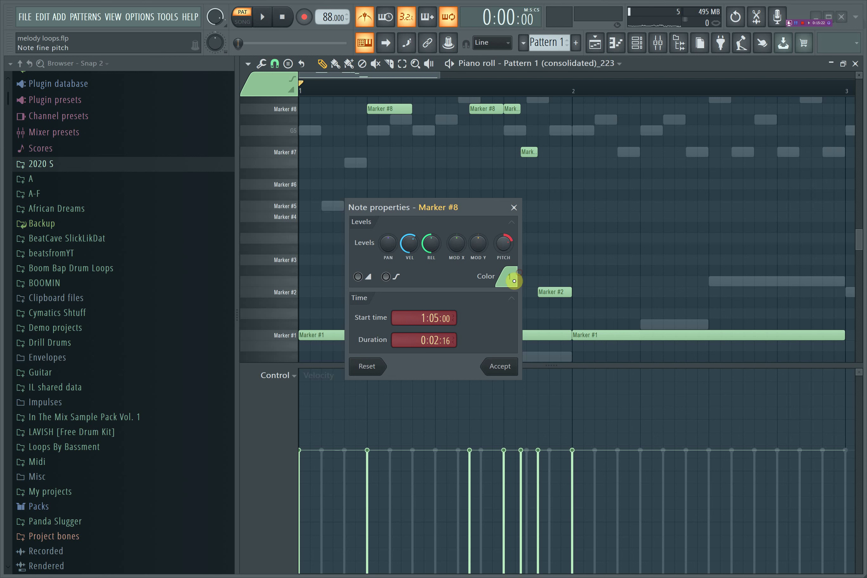
left_click(513, 367)
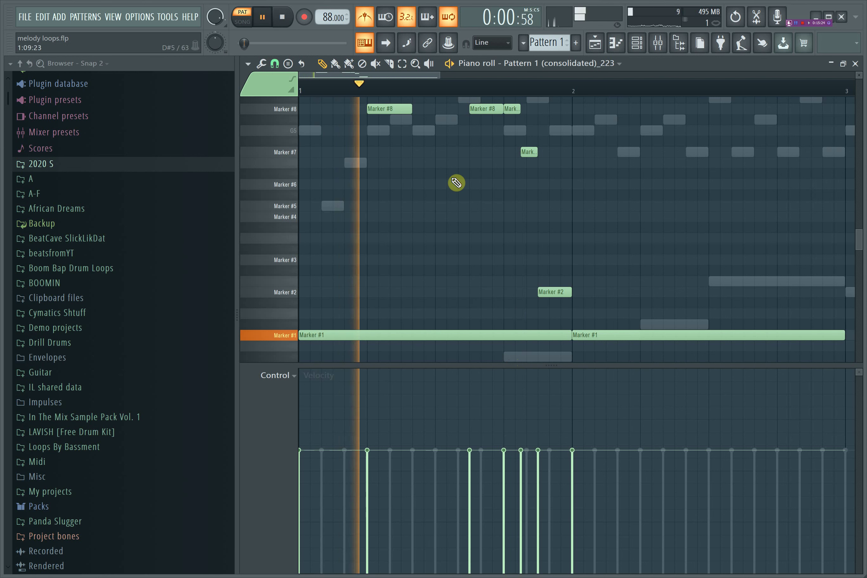
key("space")
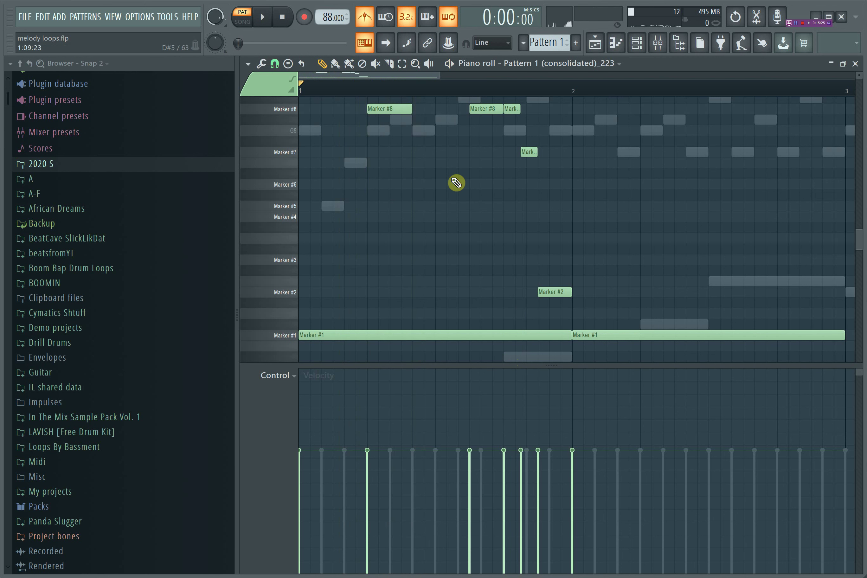
double_click(396, 108)
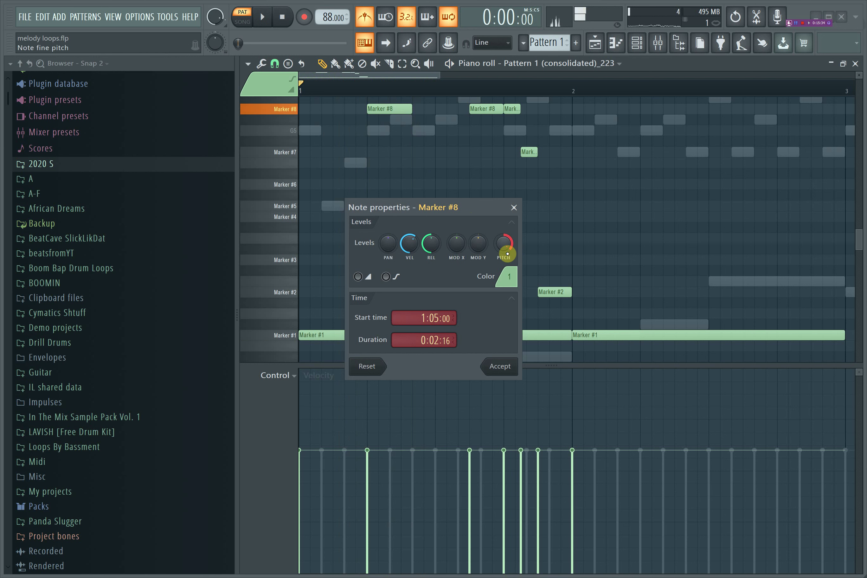
left_click(514, 366)
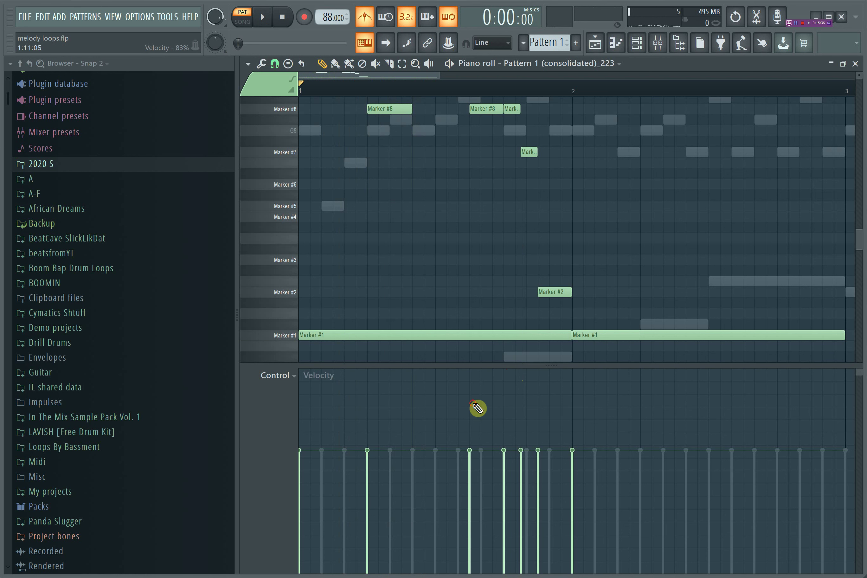
Try a higher velocity on the Marker #8 note at 1:11:00 and audition the pattern.
left_click(471, 403)
key("space")
key("space")
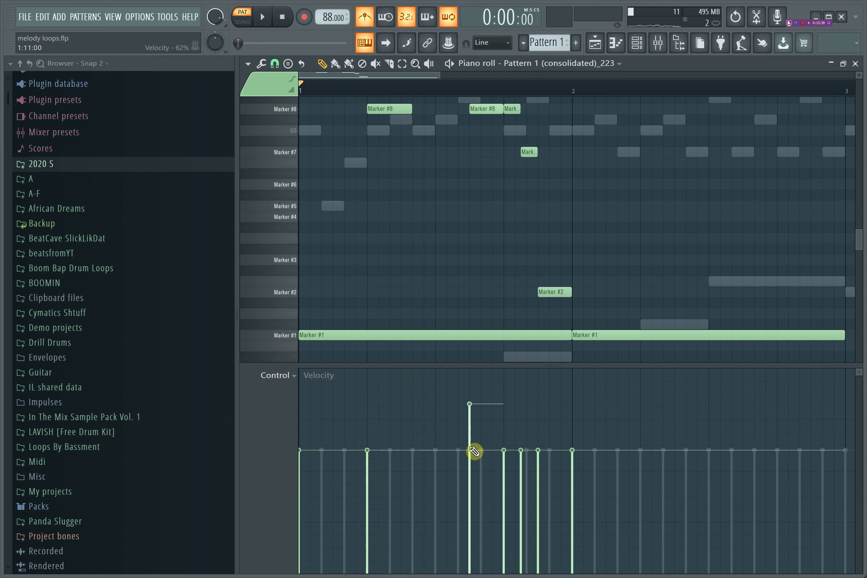
Accept the note properties of the Marker #8 note at 1:05:00 once more and replay the pattern from the start.
double_click(378, 105)
left_click(517, 367)
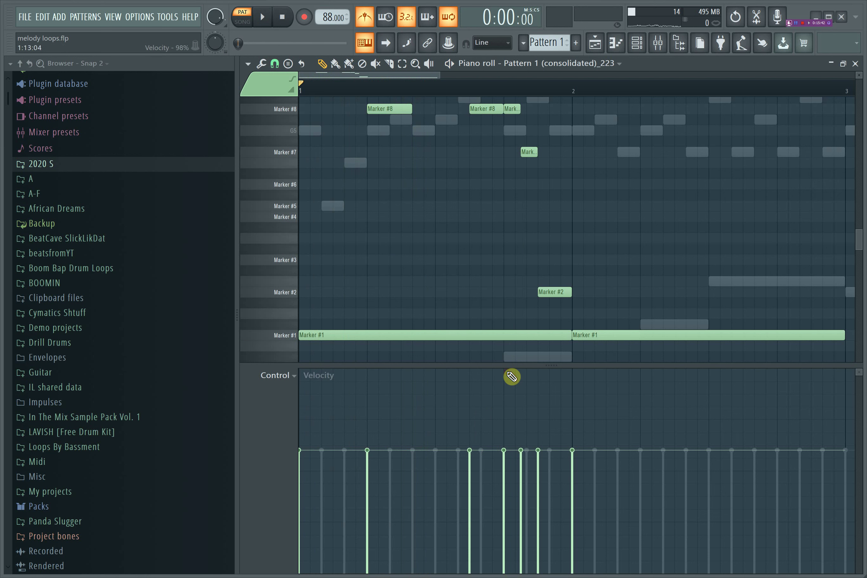
key("space")
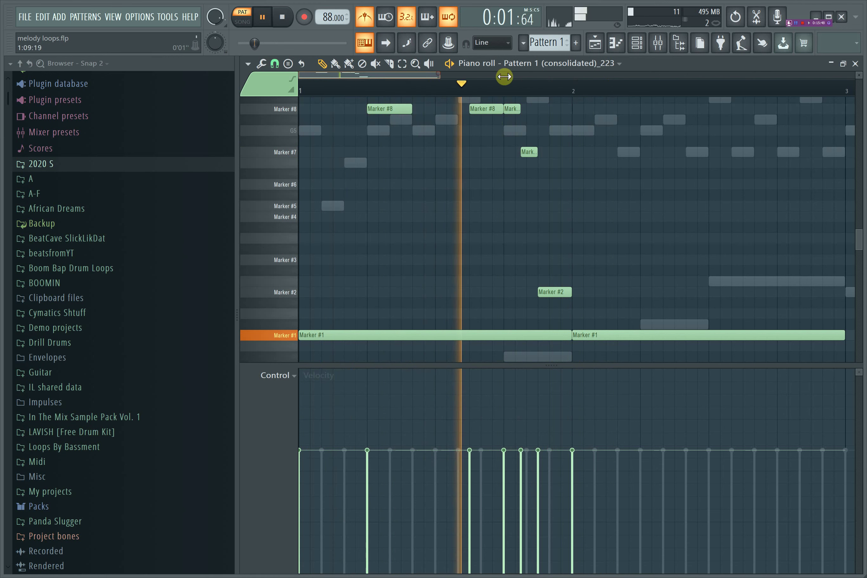
scroll(359, 160, "down", 2)
key("space")
key("space")
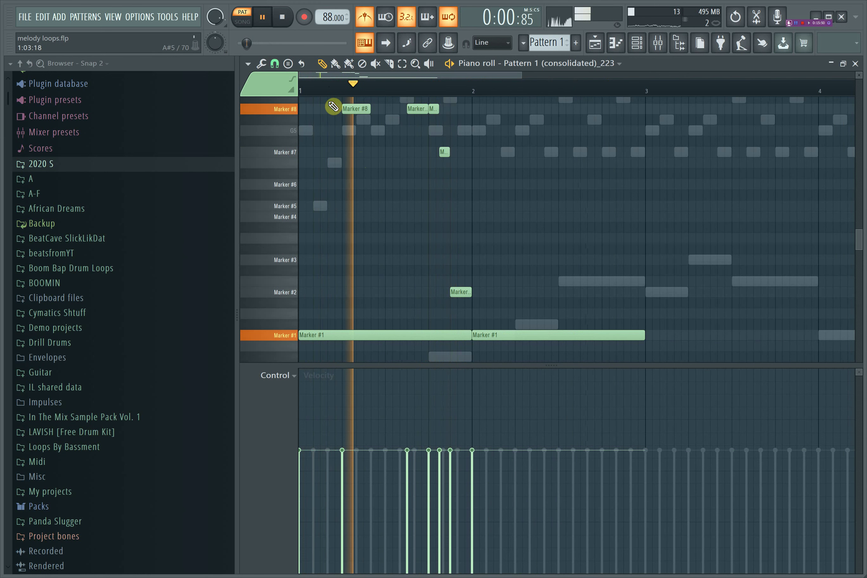
Delete the Marker #1 note in bar 2 and duplicate bar 1's slice notes into bar 2.
right_click(630, 335)
scroll(605, 358, "down", 1)
key("ctrl+b")
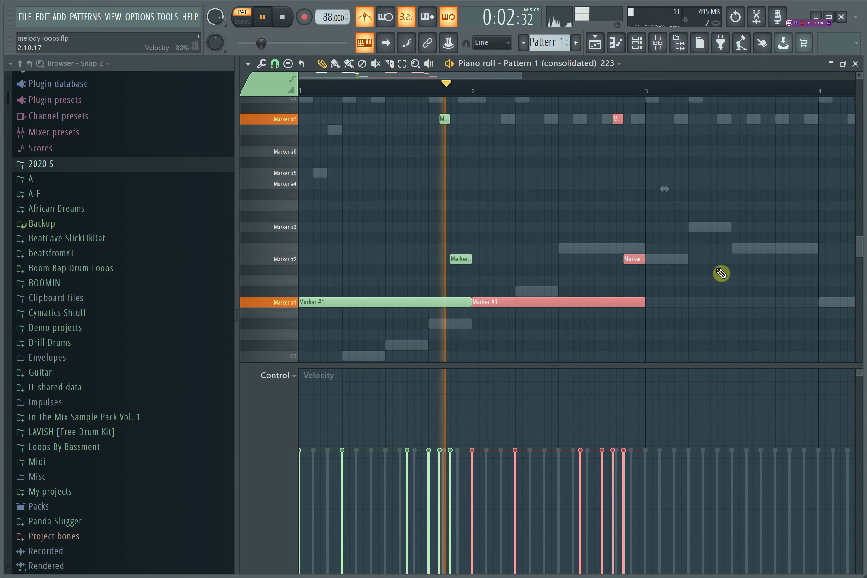
left_click(750, 229)
left_click(759, 199)
right_click(778, 195)
right_click(763, 227)
key("space")
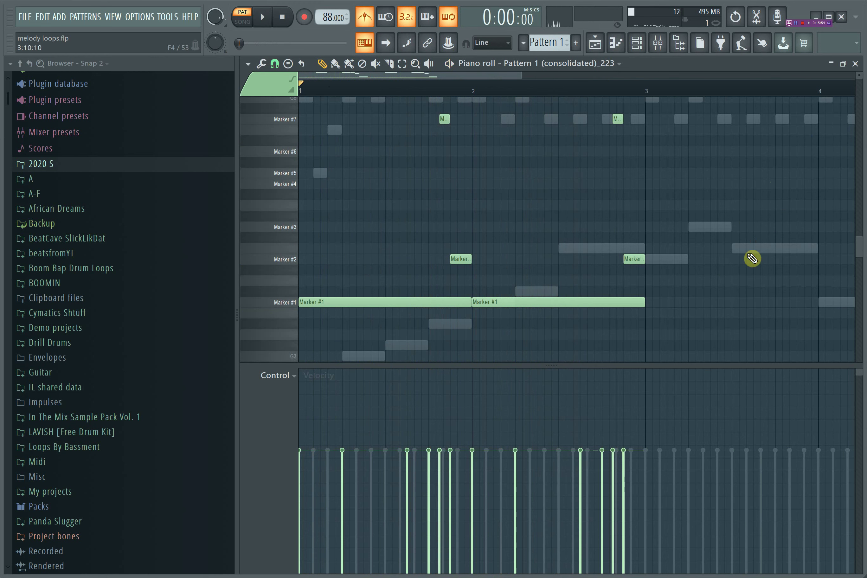
Replace the short Marker #8, #7 and #2 notes ending bar 2 with one four-step Marker #7 note at 2:13:00.
left_click_drag(300, 75, 400, 76)
scroll(532, 138, "up", 2)
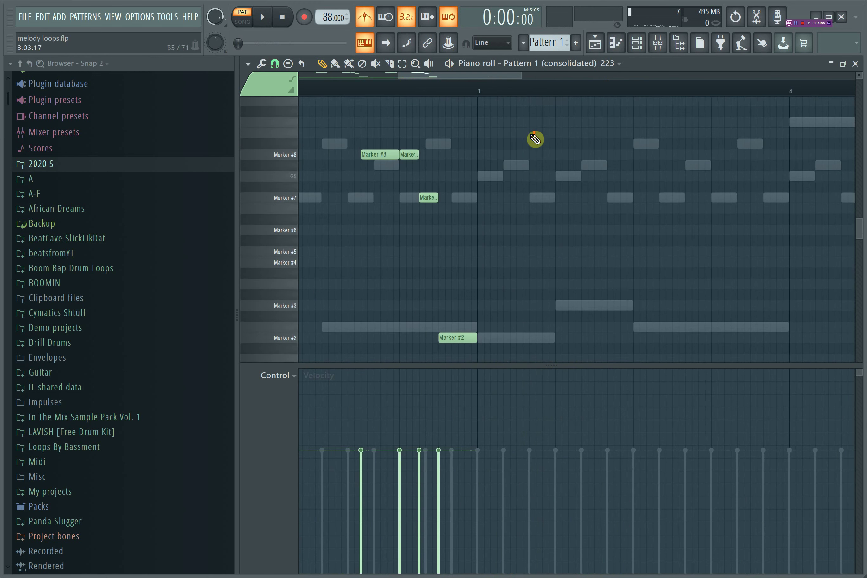
right_click(459, 341)
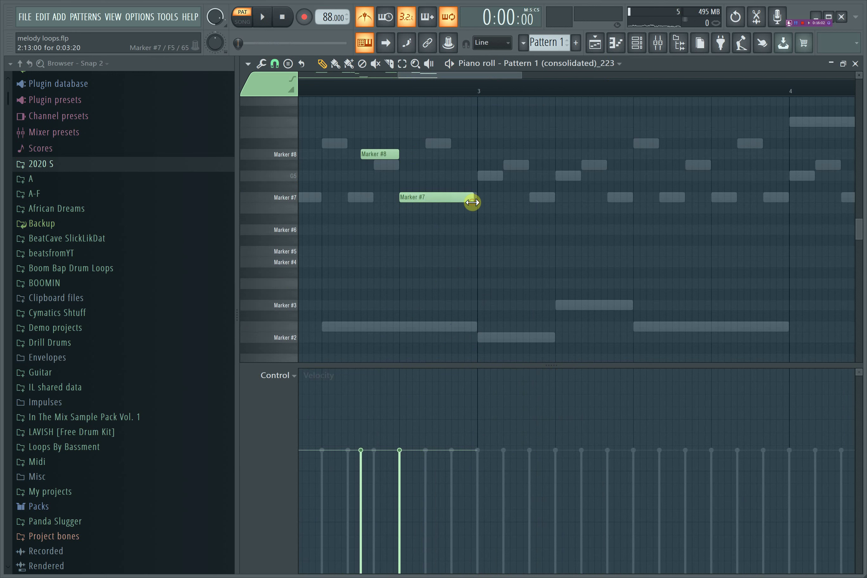
left_click_drag(399, 76, 276, 83)
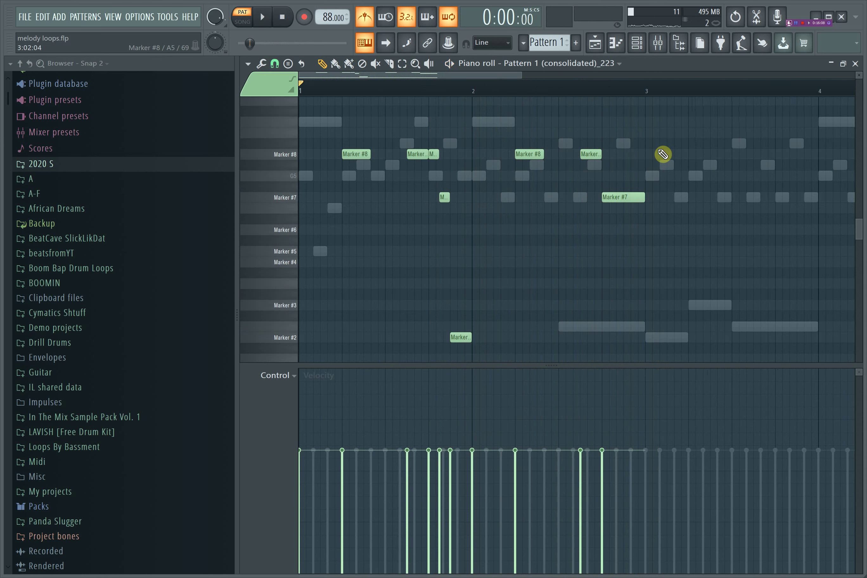
Try duplicating the two-bar melody into bars 3 and 4 with playback, and undo the duplication.
key("ctrl+b")
left_click(669, 233)
right_click(723, 262)
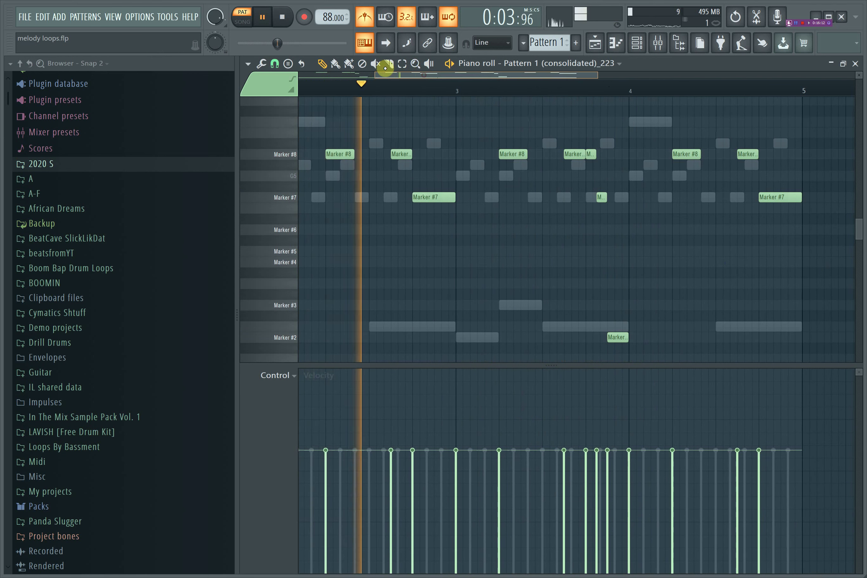
left_click_drag(385, 74, 282, 64)
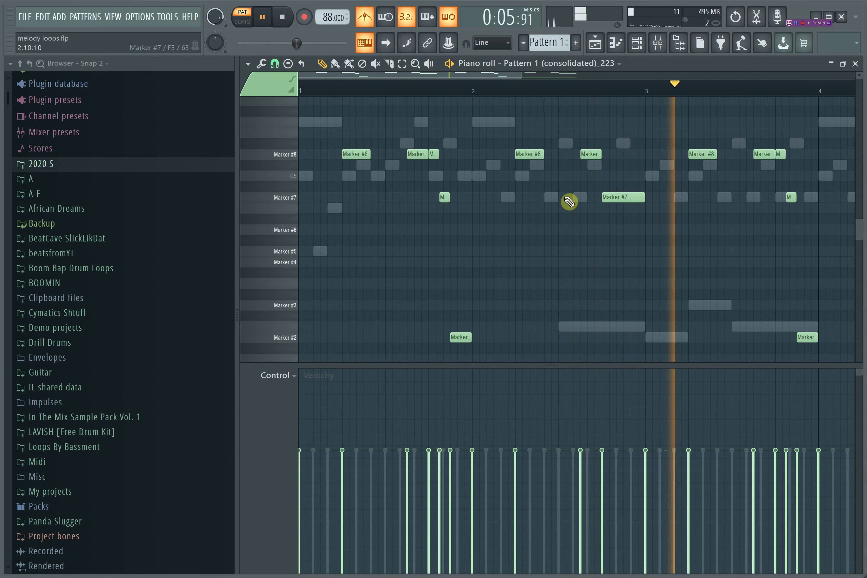
key("ctrl+alt+z")
key("ctrl+alt+z")
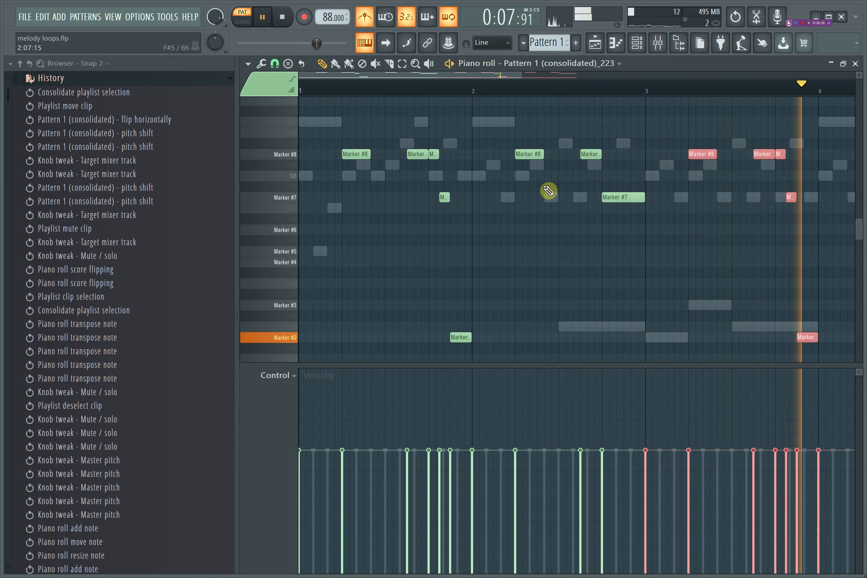
key("space")
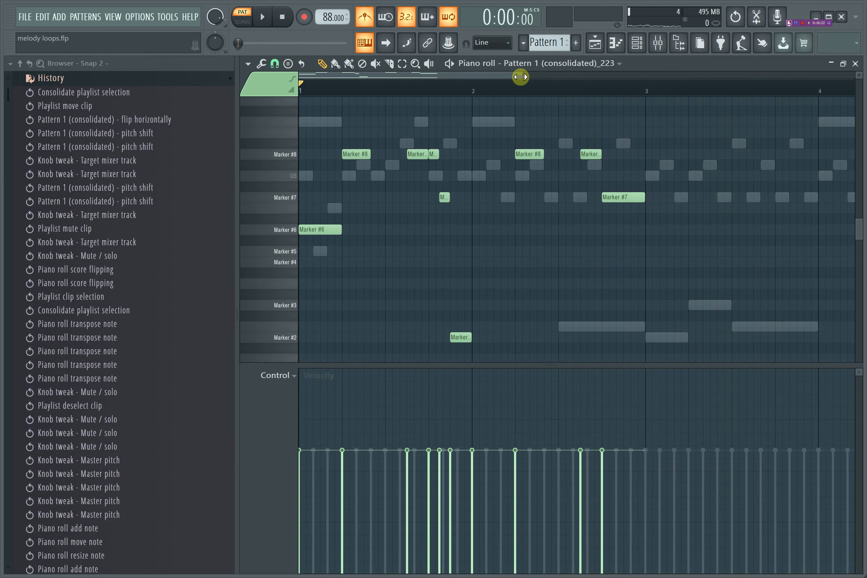
Add a four-step Marker #5 note at 1:05:00, after the Marker #6 note, and play the pattern.
left_click_drag(520, 78, 449, 77)
key("space")
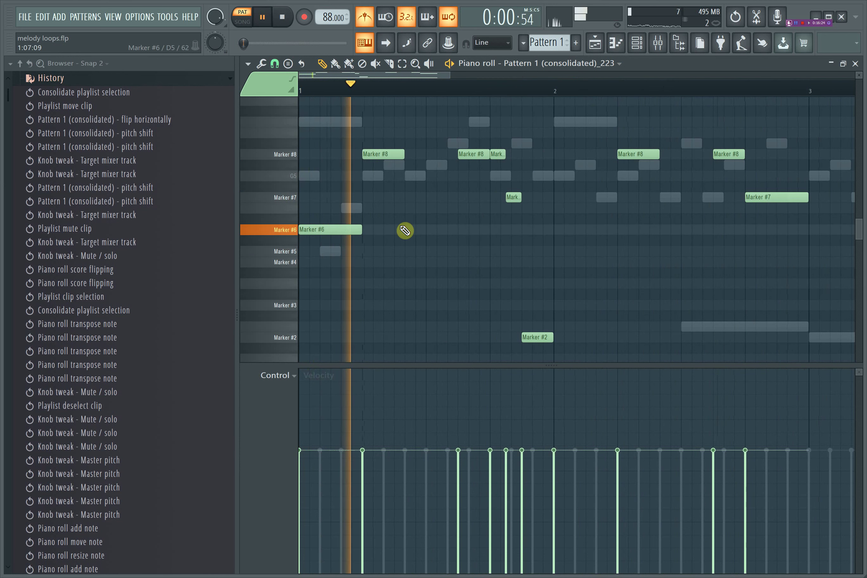
key("space")
left_click(362, 250)
key("space")
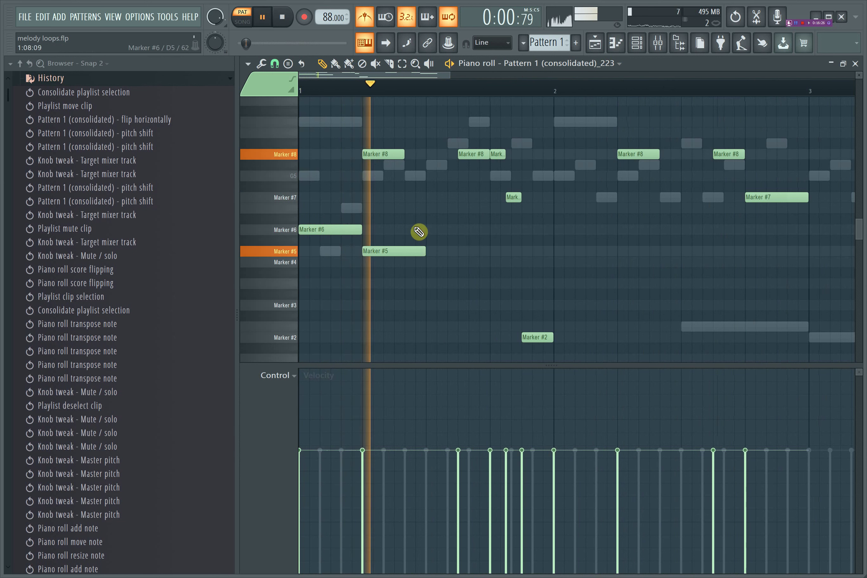
Try a fine pitch of +780 cents on the Marker #6 note at 1:01:00 and close its properties without accepting.
key("space")
key("space")
key("space")
double_click(343, 231)
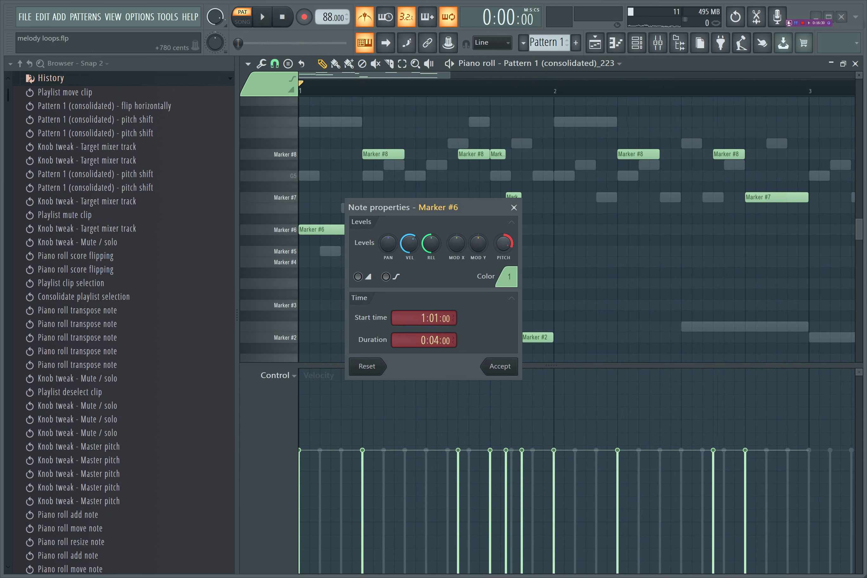
left_click(514, 208)
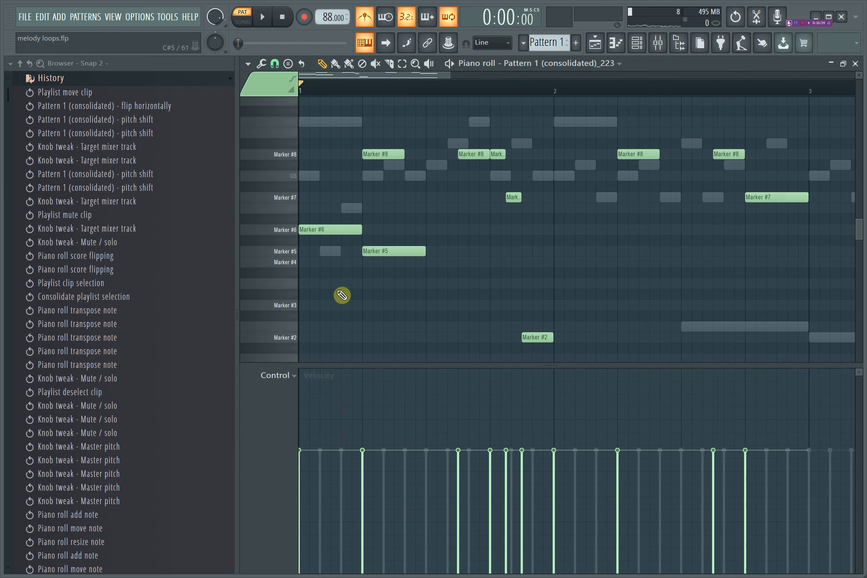
Mute the Marker #8, #7 and #2 notes in bar 1 and its Marker #1 note, and play the pattern.
scroll(342, 295, "down", 2)
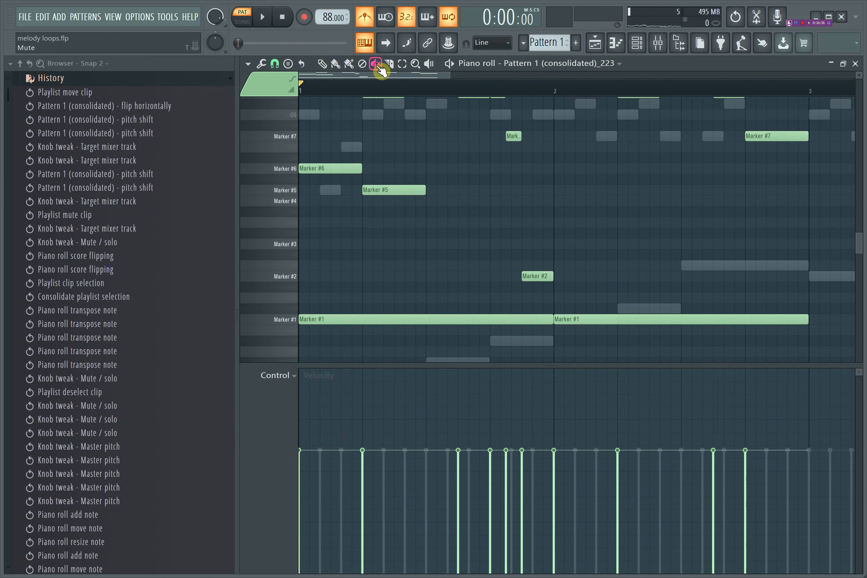
scroll(459, 194, "up", 1)
left_click(387, 129)
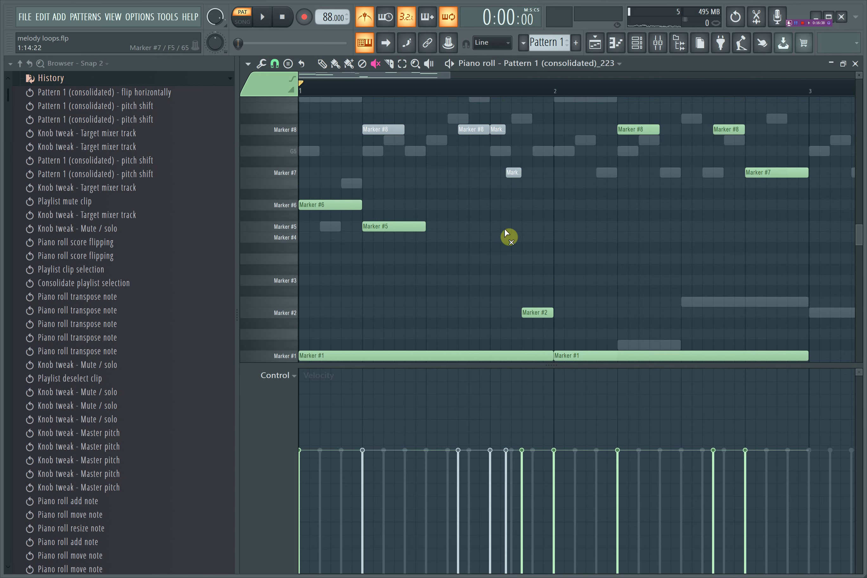
left_click_drag(517, 355, 491, 376)
key("space")
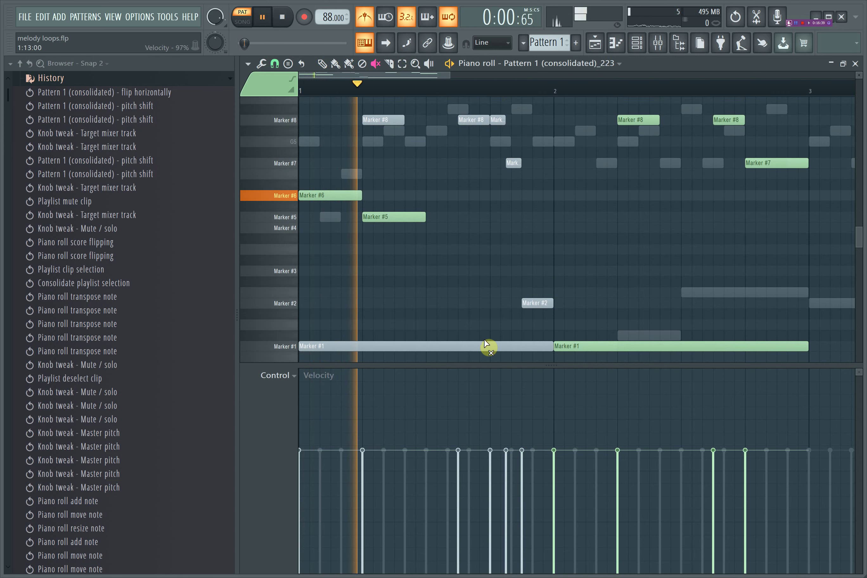
Unmute the Marker #1 note in bar 1 and audition the pattern from the start.
key("space")
left_click(461, 349)
key("space")
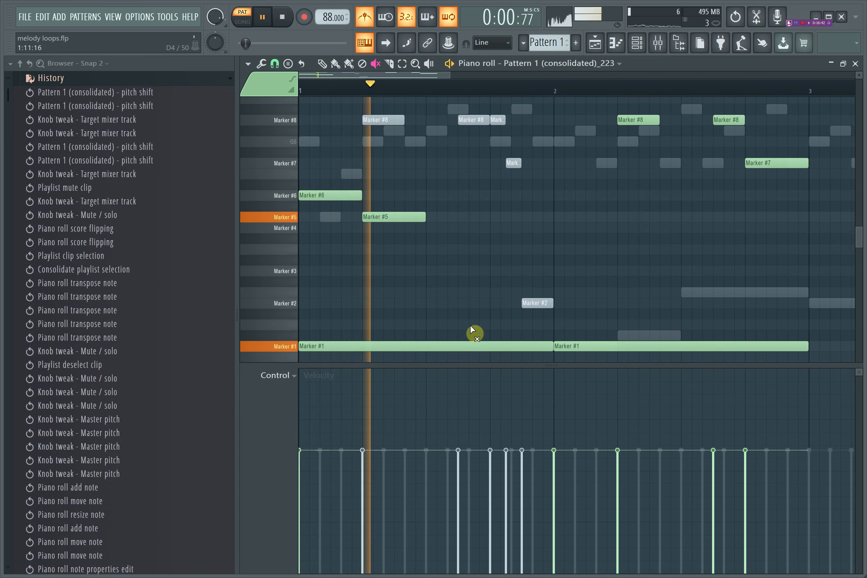
key("space")
key("space")
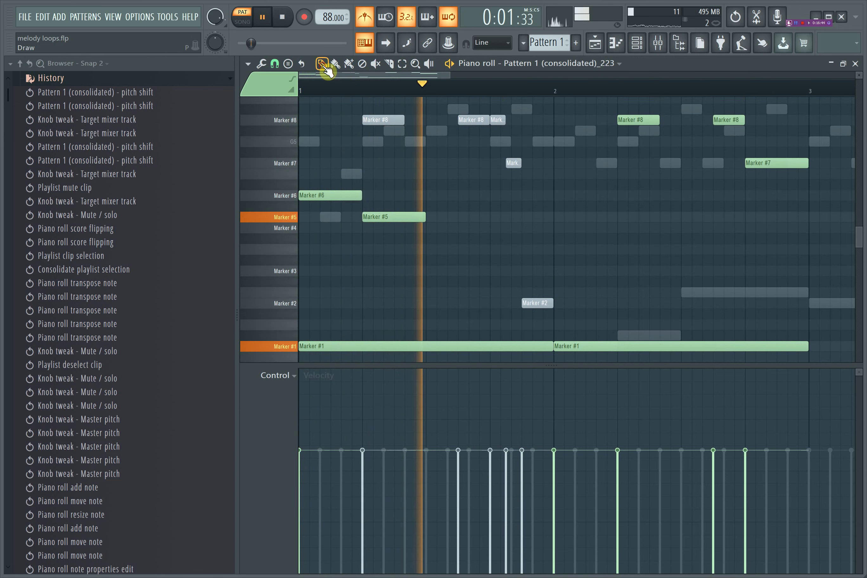
key("space")
Raise the fine pitch of the Marker #6 note at 1:01:00 in its note properties and audition it.
left_click(322, 64)
left_click(322, 192)
double_click(322, 192)
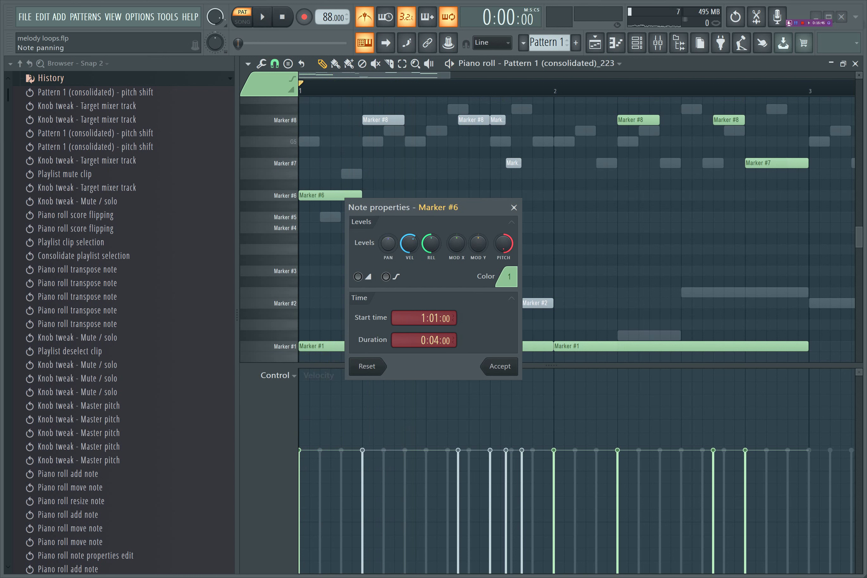
left_click(500, 368)
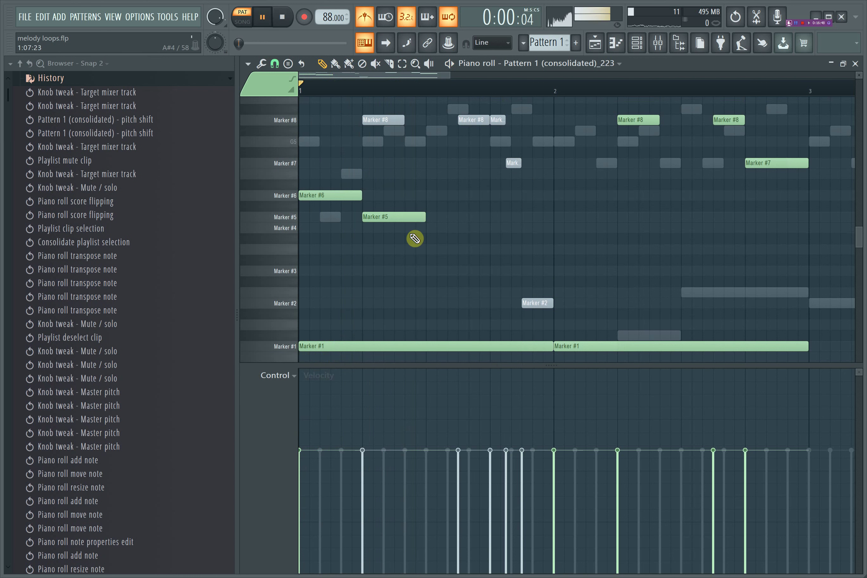
key("space")
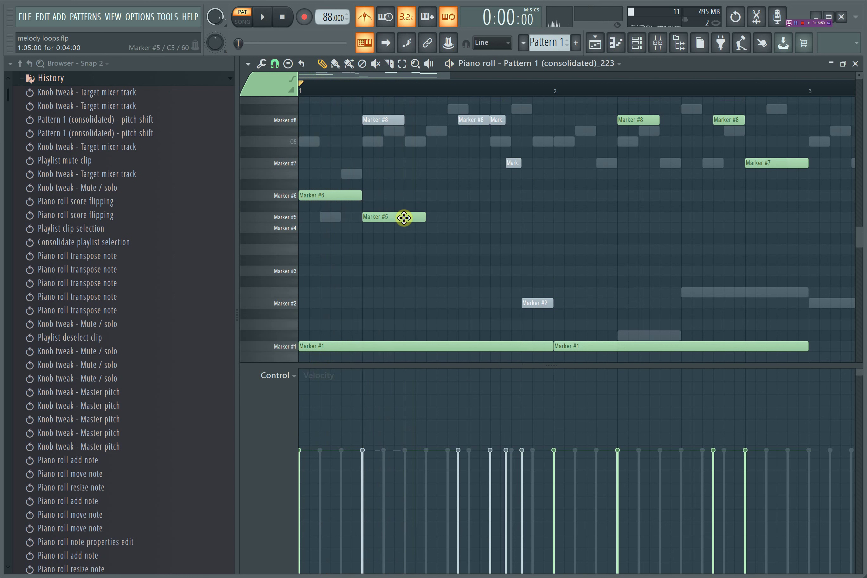
Raise the fine pitch of the Marker #5 note at 1:05:00 in its note properties and play the pattern.
double_click(404, 218)
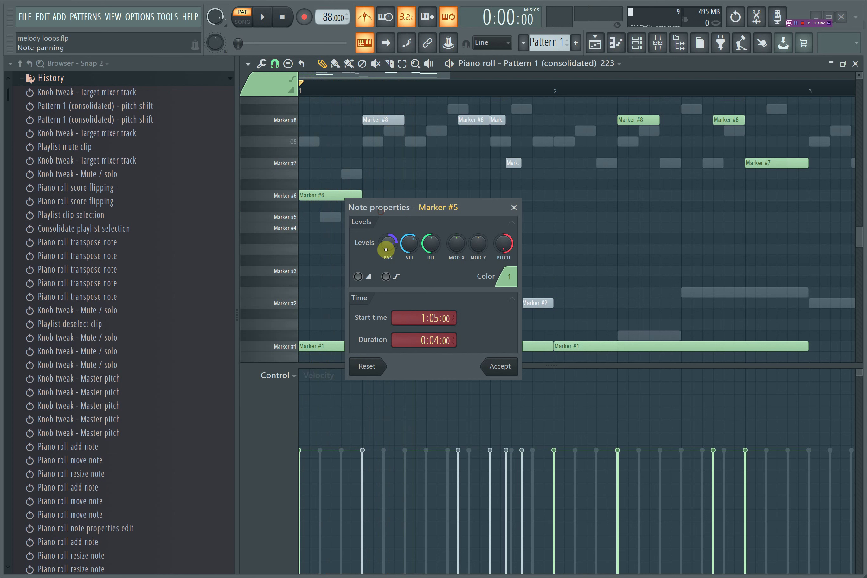
left_click(500, 367)
key("space")
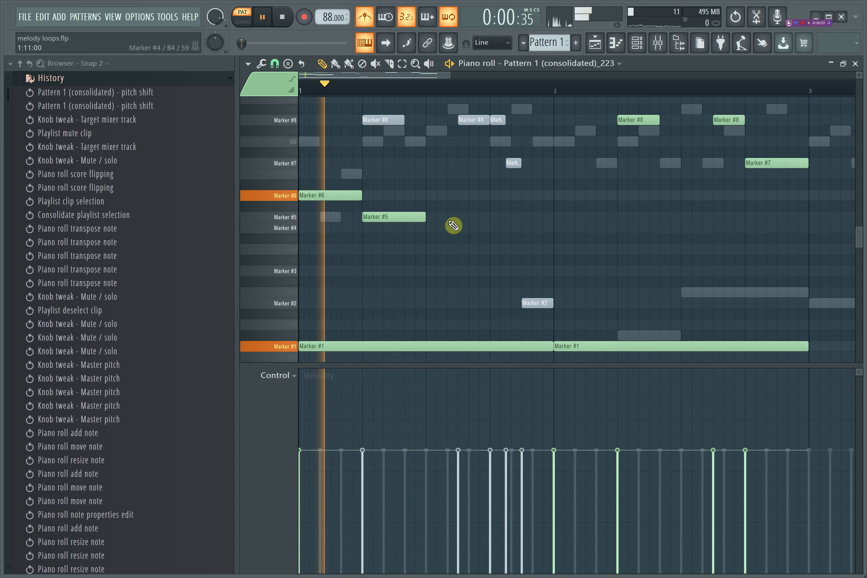
key("space")
Shorten the Marker #5 note to two steps and add a two-step Marker #4 note at 1:07:00, then audition both.
left_click(421, 218)
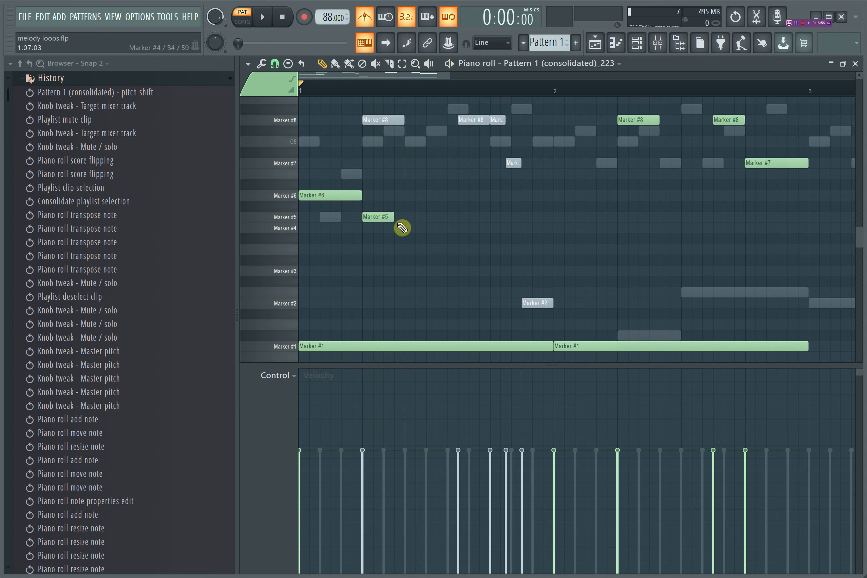
left_click(402, 228)
key("space")
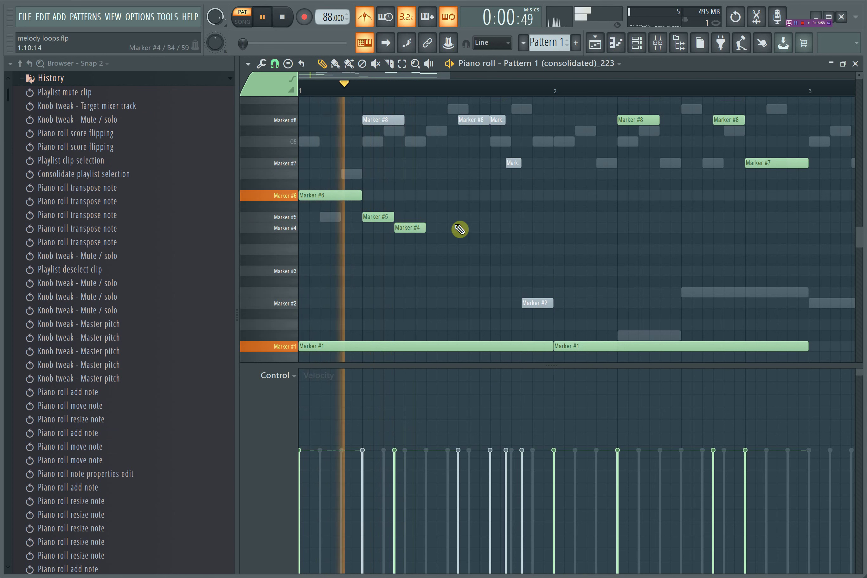
key("space")
key("space")
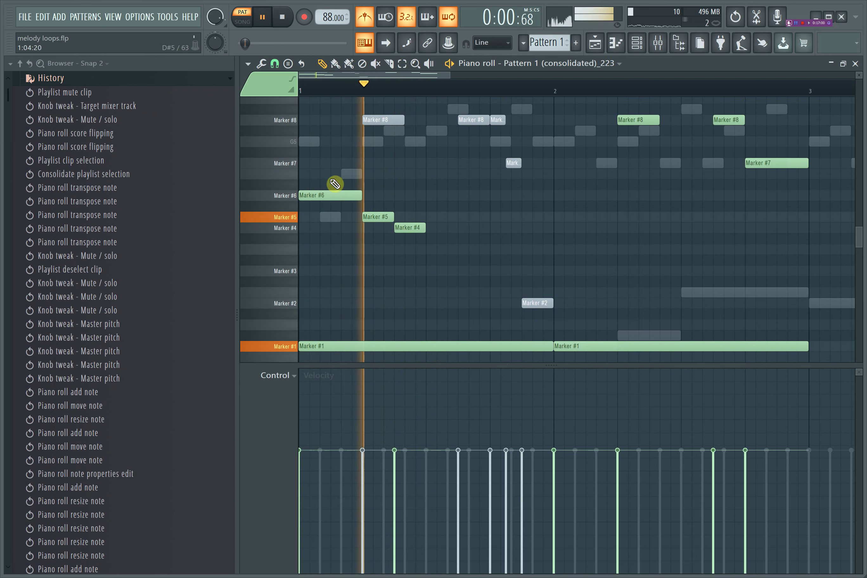
Duplicate the Marker #6, #5 and #4 notes from the first half of bar 1 to 1:09:00 and replay the pattern.
key("space")
key("space")
left_click_drag(334, 185, 436, 246, "ctrl")
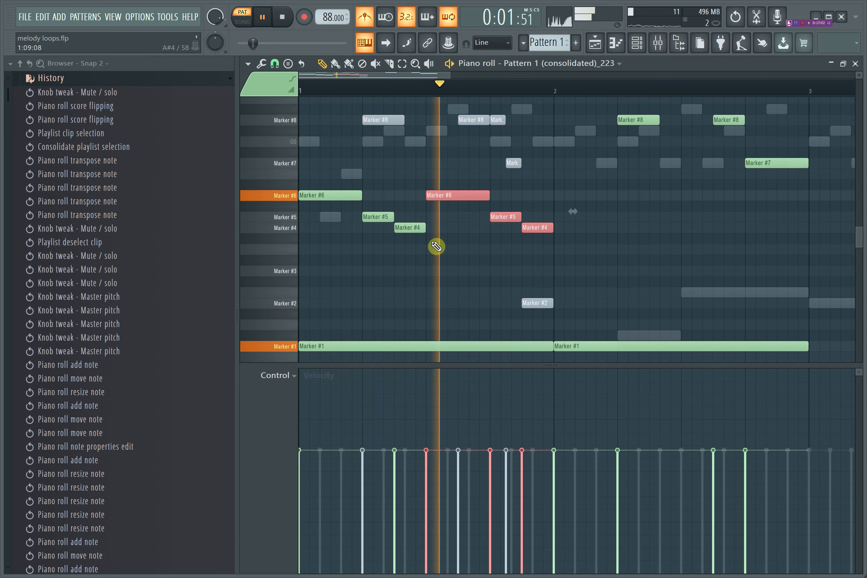
key("ctrl+b")
key("space")
key("space")
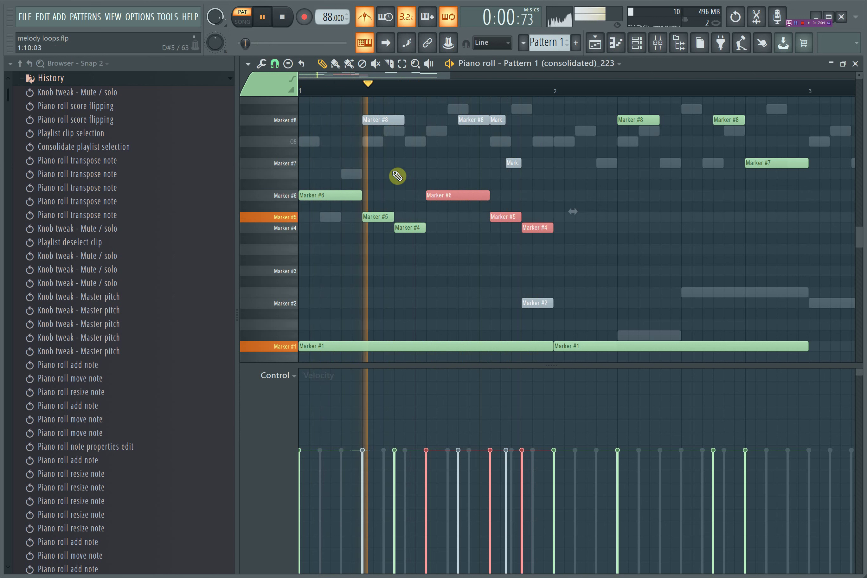
key("space")
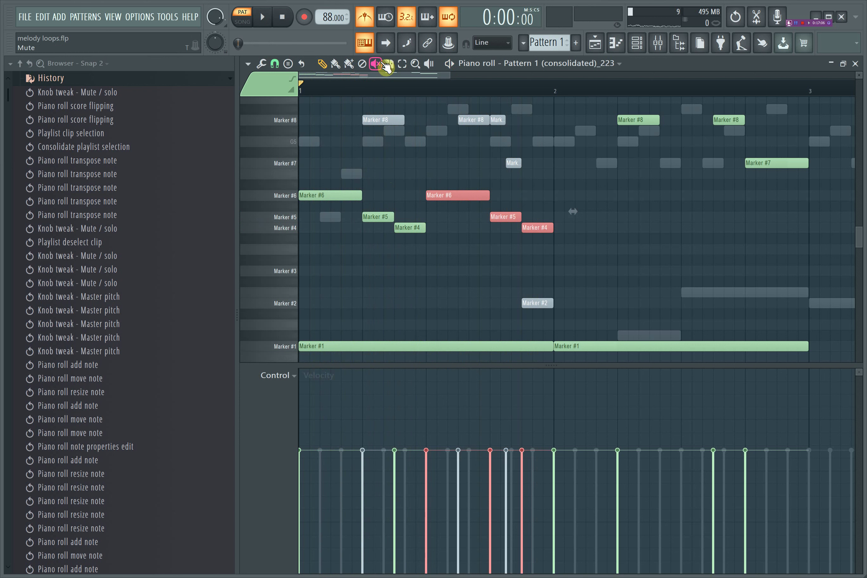
Try muting the Marker #1 note in bar 1 while unmuting the bar's Marker #8, #7 and #2 notes, and listen.
left_click(444, 344)
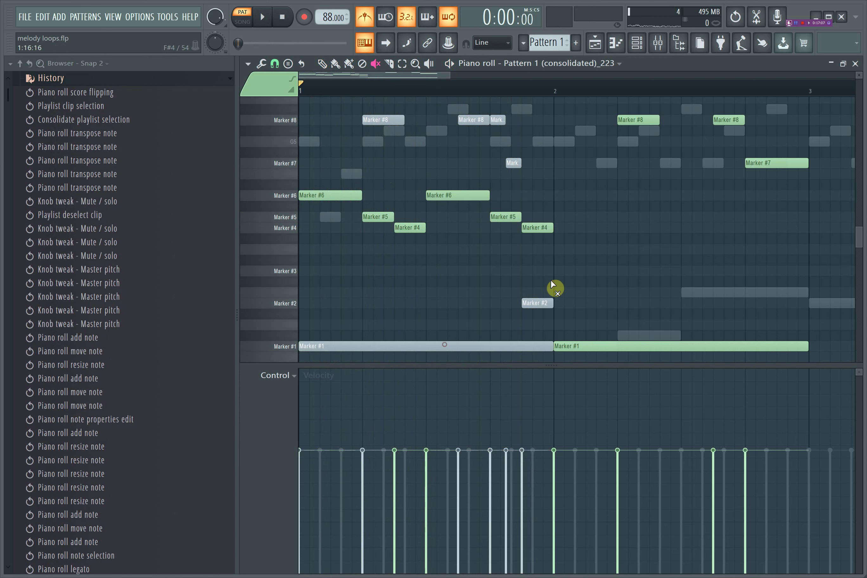
left_click(540, 302)
left_click(509, 163)
left_click(386, 121)
key("space")
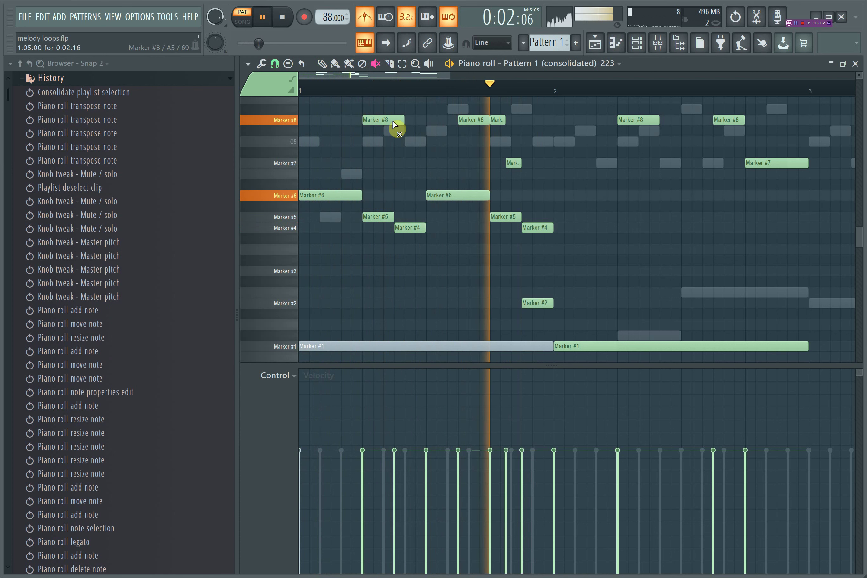
key("space")
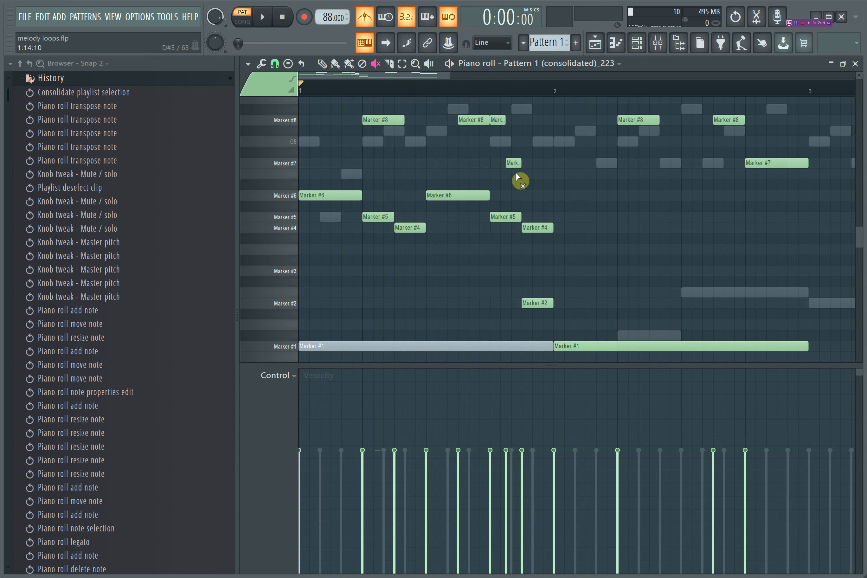
Mute bar 1's Marker #8, #7 and #2 notes again, unmute its Marker #1 note, and replay the pattern.
right_click(512, 163)
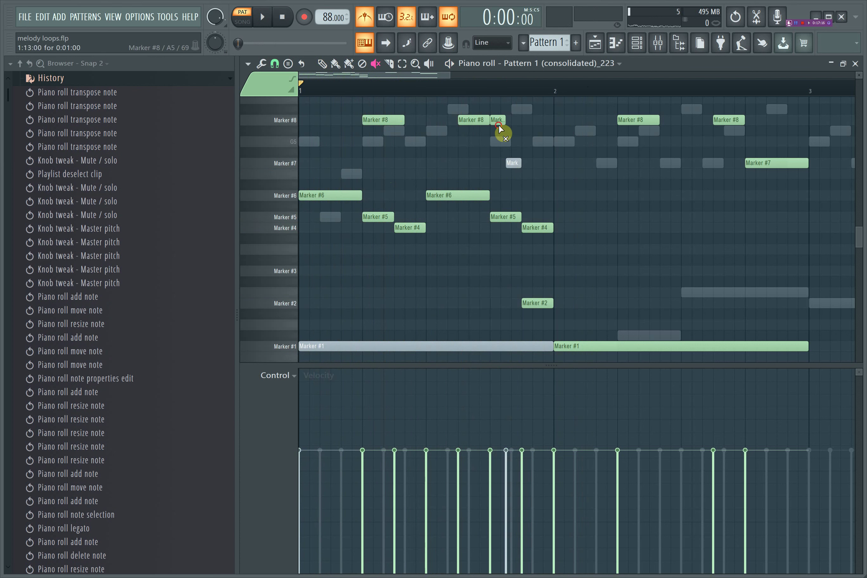
left_click_drag(499, 126, 423, 105)
left_click_drag(544, 274, 500, 350)
key("space")
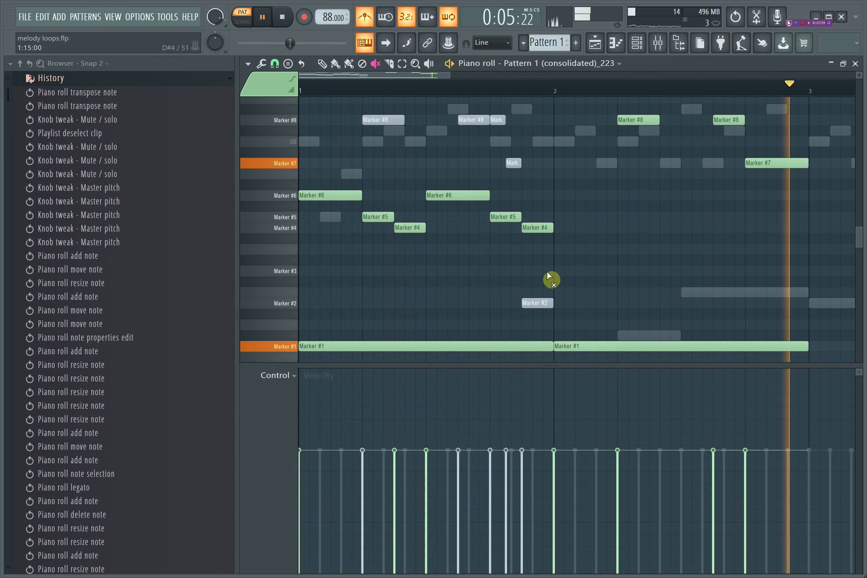
left_click_drag(450, 76, 548, 94)
key("space")
key("space")
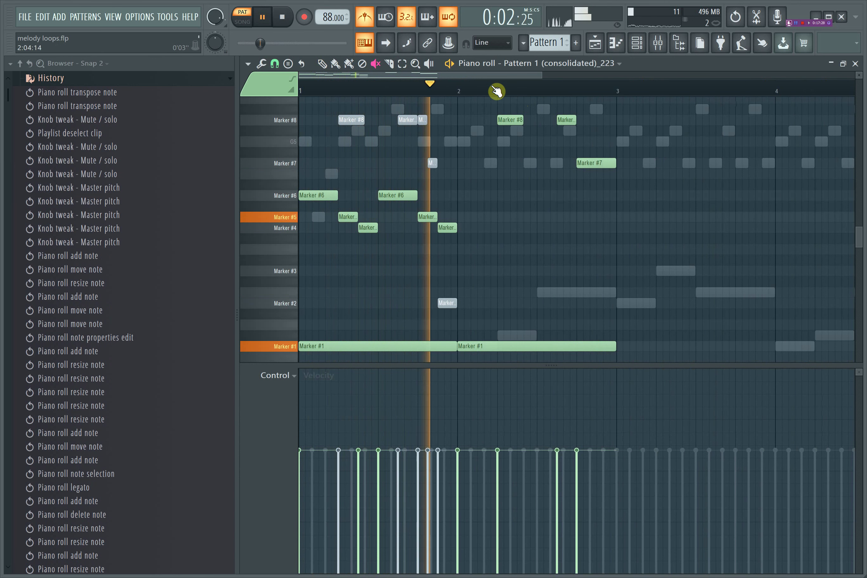
Move the Marker #4 note at 1:15:00 up to Marker #5, adjust its fine pitch, and replay the pattern.
key("space")
left_click_drag(510, 77, 436, 77)
key("space")
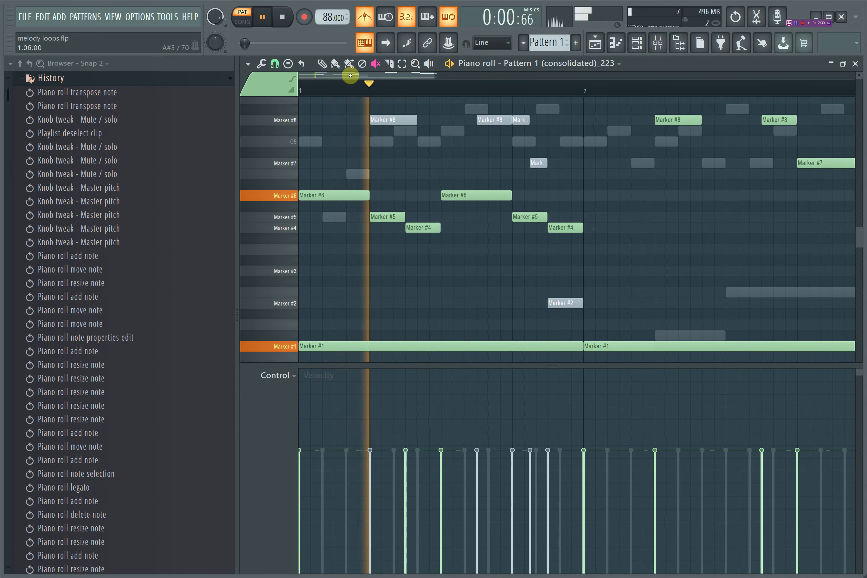
left_click(323, 63)
key("space")
left_click_drag(557, 226, 560, 218)
double_click(561, 219)
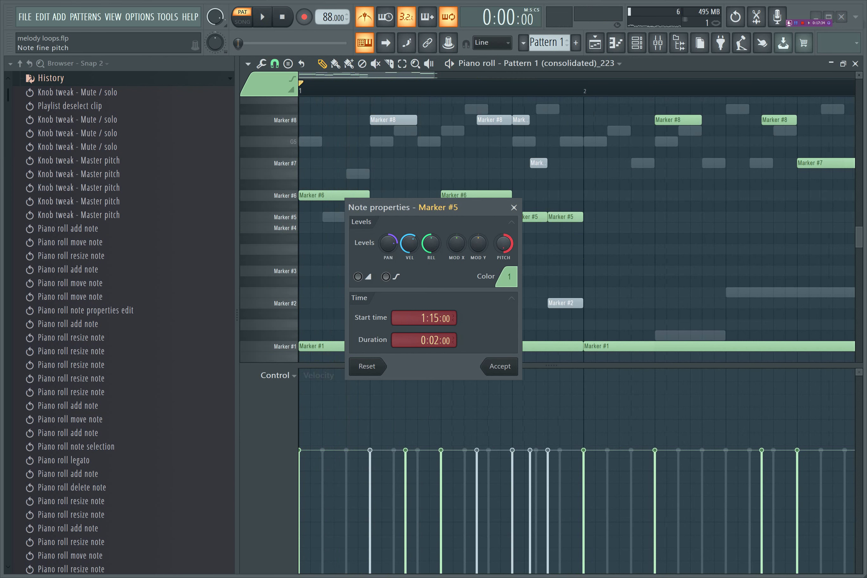
left_click(502, 367)
key("space")
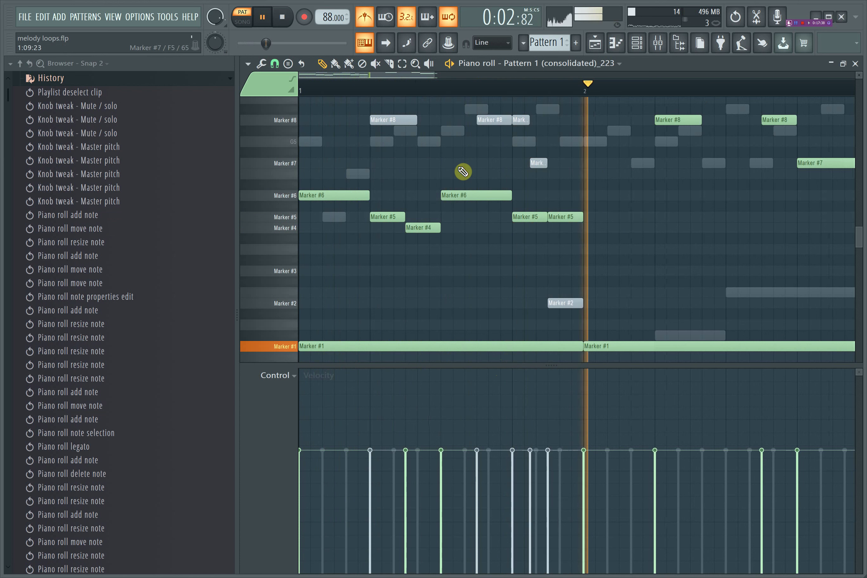
key("space")
key("space")
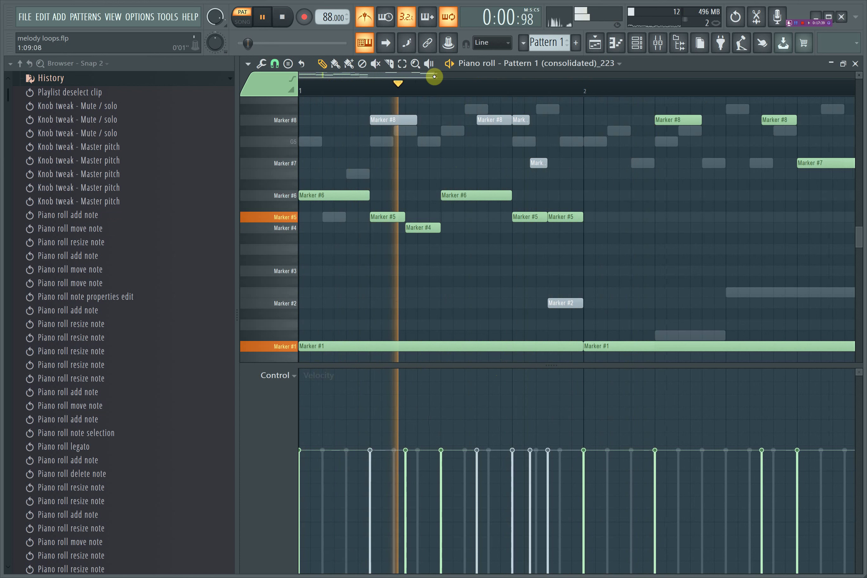
Delete the muted Marker #8, #7 and #2 notes from bar 1.
key("space")
left_click_drag(436, 76, 469, 87)
right_click(367, 123)
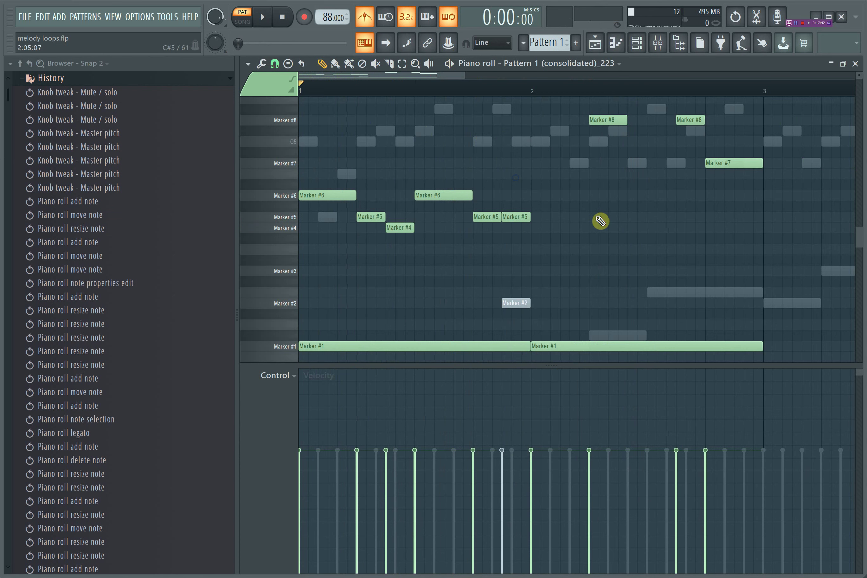
right_click(516, 302)
scroll(634, 290, "up", 1)
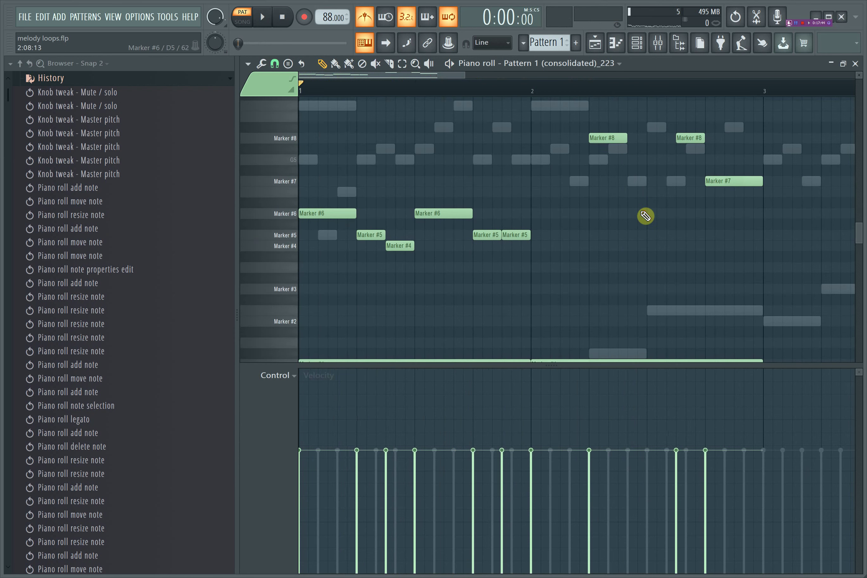
Delete the first Marker #8 note, the Marker #7 note and the Marker #1 note from bar 2.
left_click_drag(609, 118, 710, 134)
left_click(666, 95)
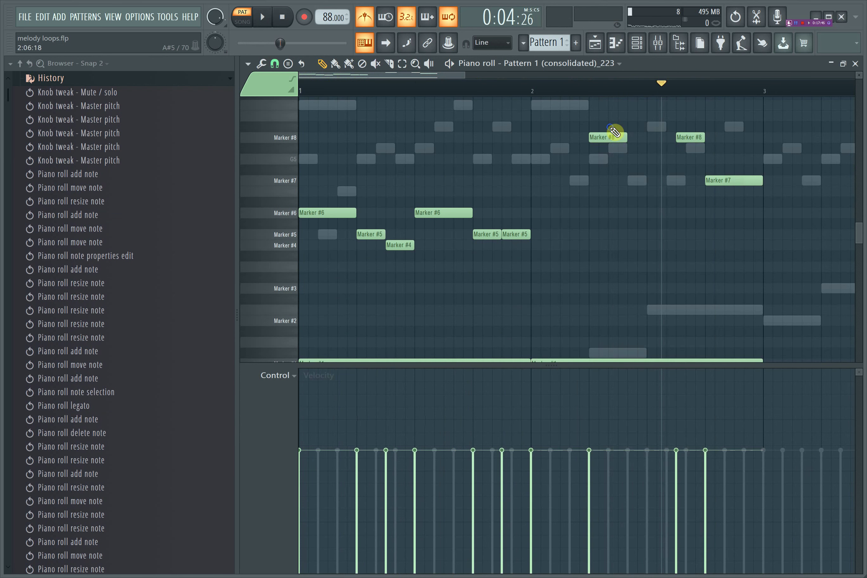
right_click(616, 136)
right_click(731, 181)
scroll(736, 222, "down", 5)
right_click(657, 235)
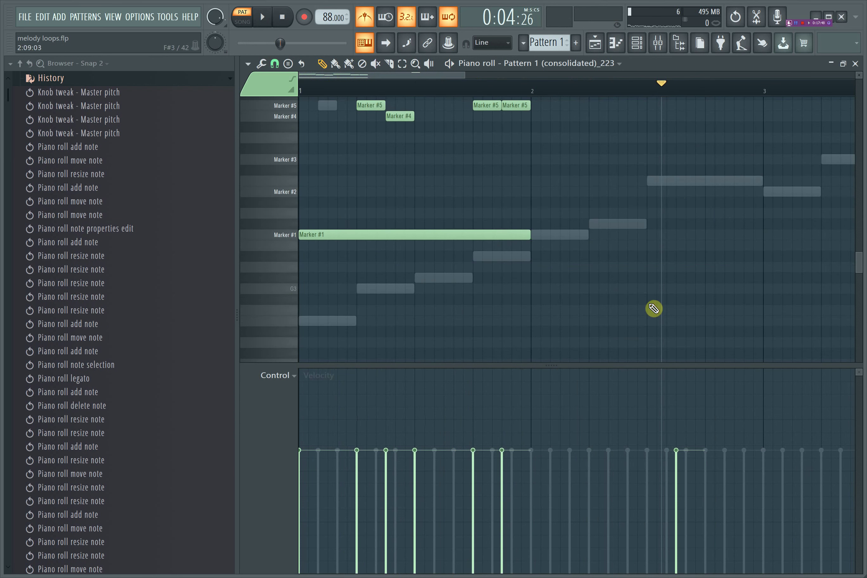
Try duplicating the notes while one Marker #8 note is still in bar 2, and undo the duplication.
key("ctrl+b")
key("space")
key("space")
key("ctrl+z")
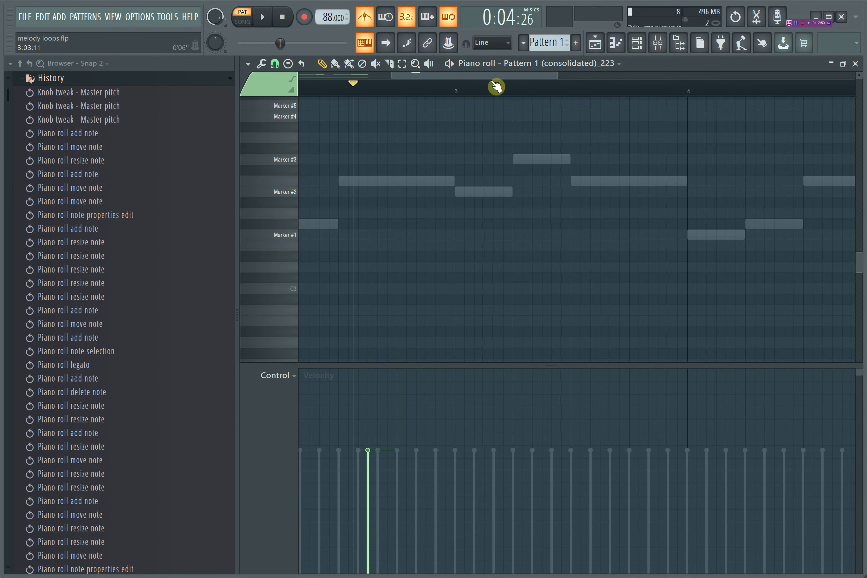
Delete the remaining Marker #8 note in bar 2, duplicate bar 1's notes into bar 2, and play the copy.
left_click_drag(456, 72, 392, 74)
scroll(486, 198, "up", 7)
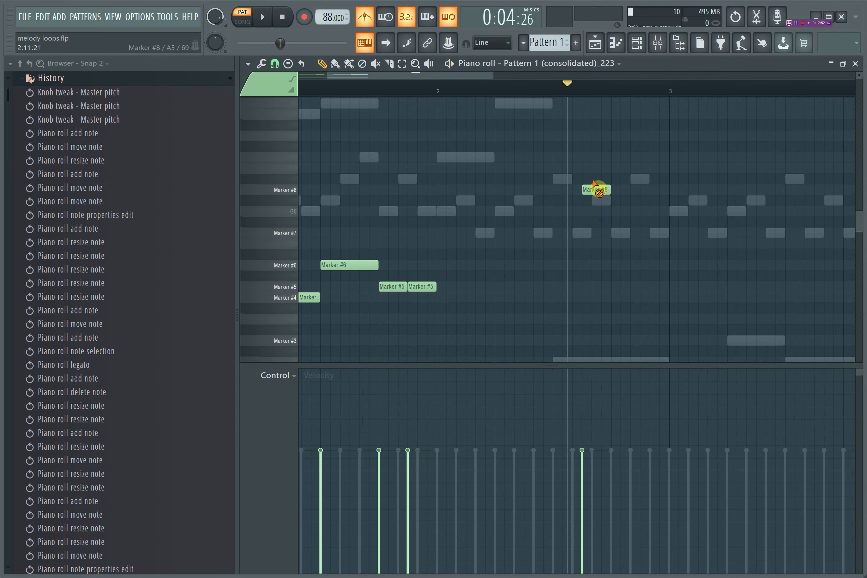
right_click(597, 189)
key("ctrl+b")
key("space")
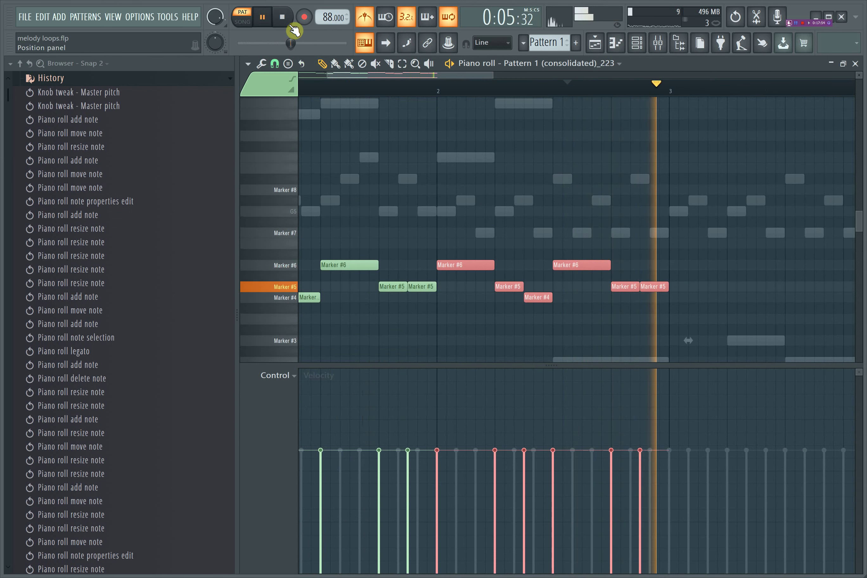
left_click(283, 19)
left_click_drag(362, 76, 380, 87)
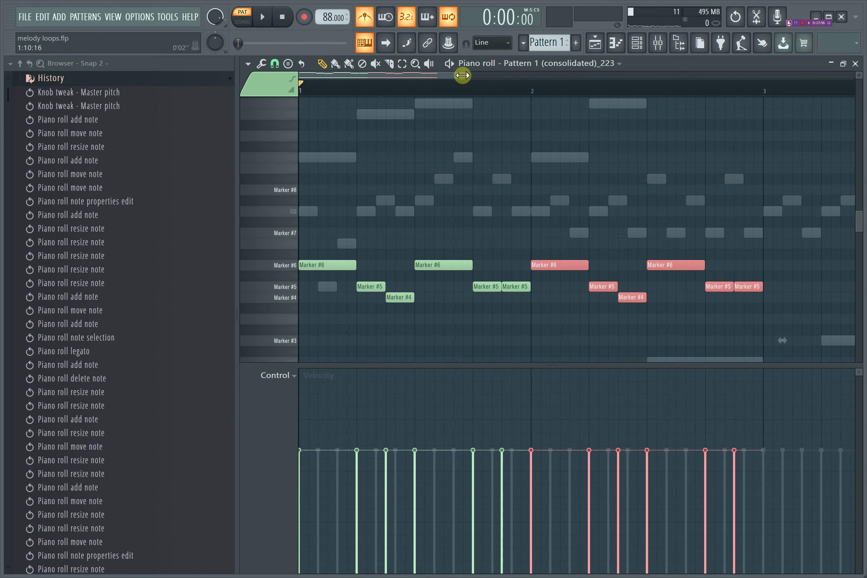
left_click_drag(462, 76, 552, 78)
scroll(613, 254, "down", 3)
left_click(626, 264)
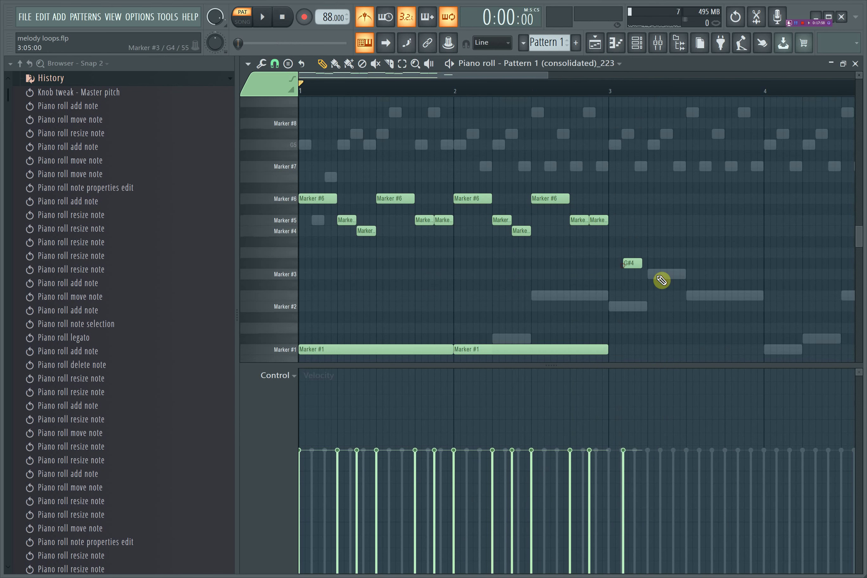
right_click(625, 263)
Inspect the Slicex instrument of the _223 channel, listen to the pattern, and return to its piano roll.
left_click(833, 64)
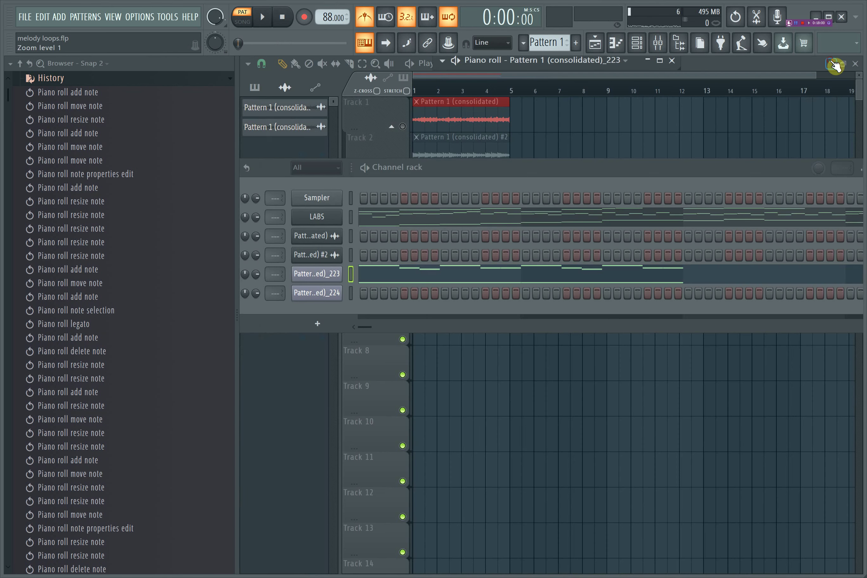
left_click(328, 277)
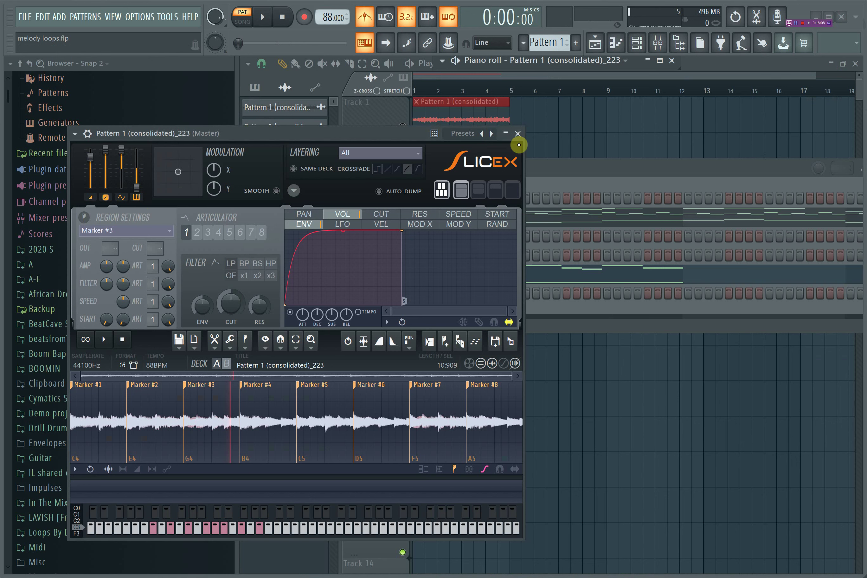
left_click(519, 135)
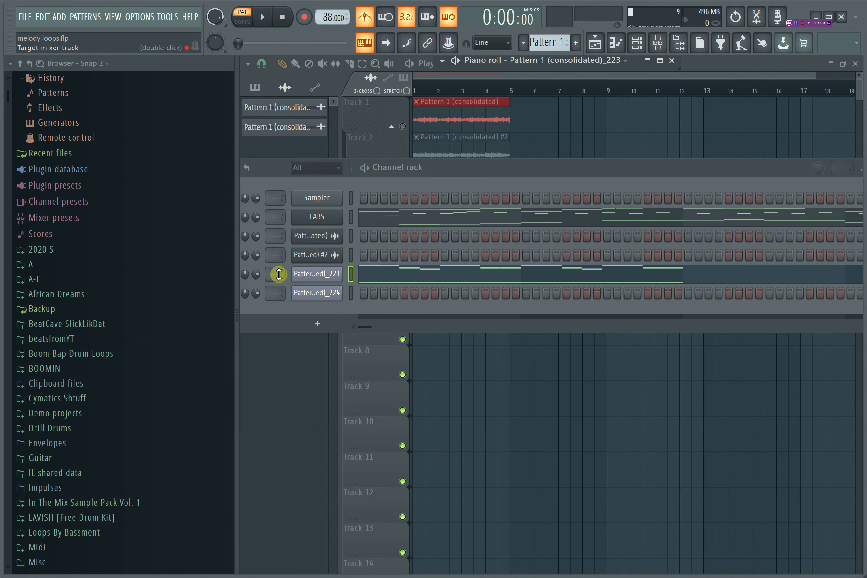
key("space")
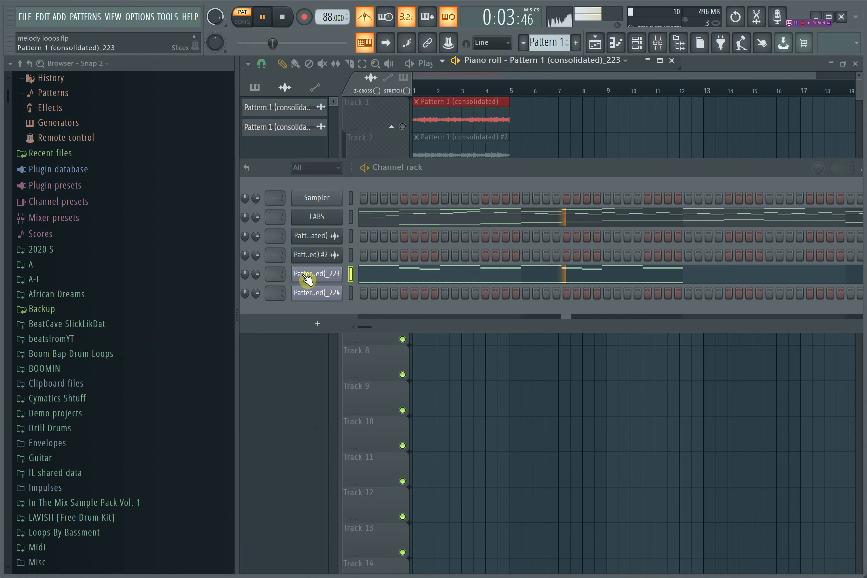
key("space")
left_click(327, 282)
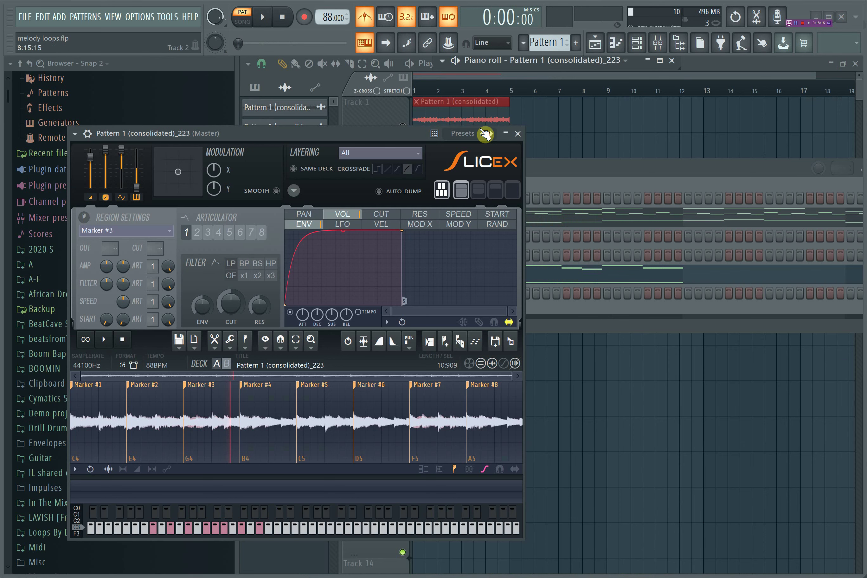
left_click(526, 137)
left_click(667, 56)
Play the pattern and edit the note properties of the Marker #4 note at 1:07:00.
key("space")
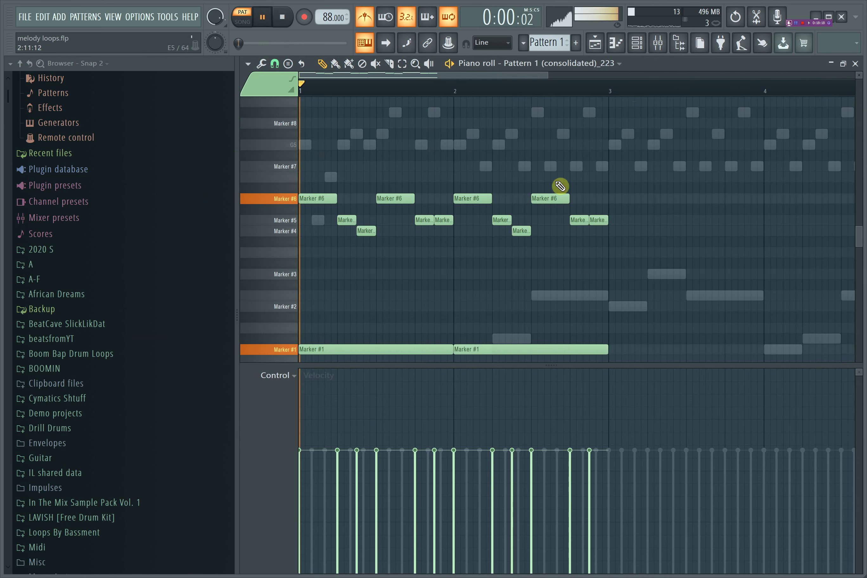
left_click_drag(548, 75, 481, 74)
double_click(388, 230)
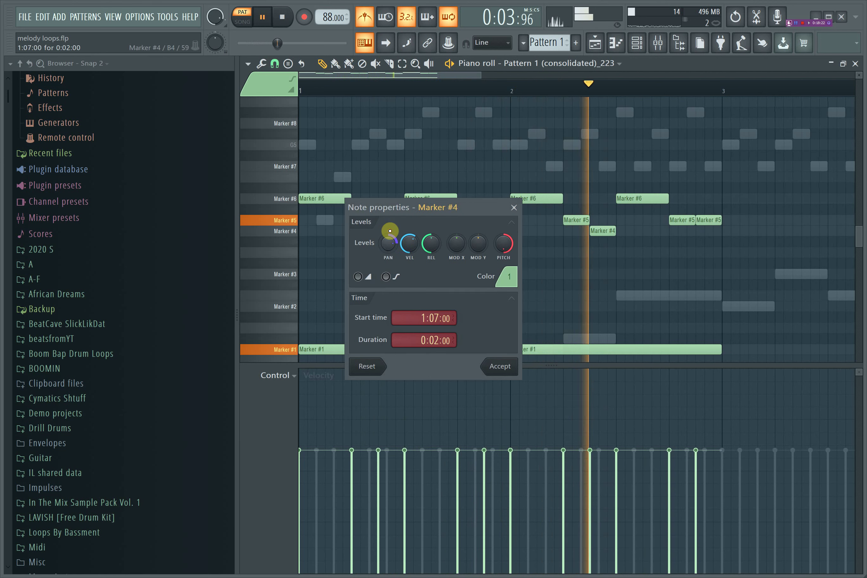
left_click(507, 370)
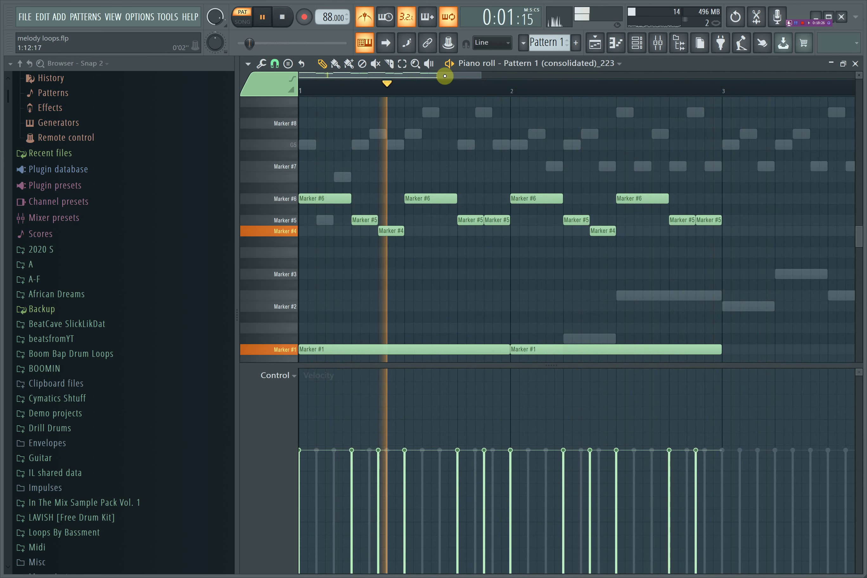
left_click_drag(445, 75, 483, 93)
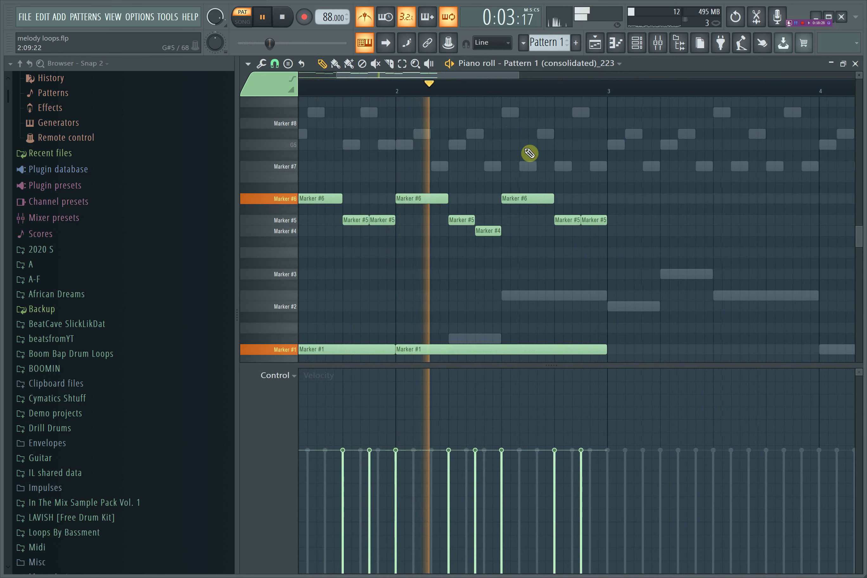
Delete the last Marker #5 note in bar 2, extend the preceding Marker #5 note to the bar's end, and audition it.
key("space")
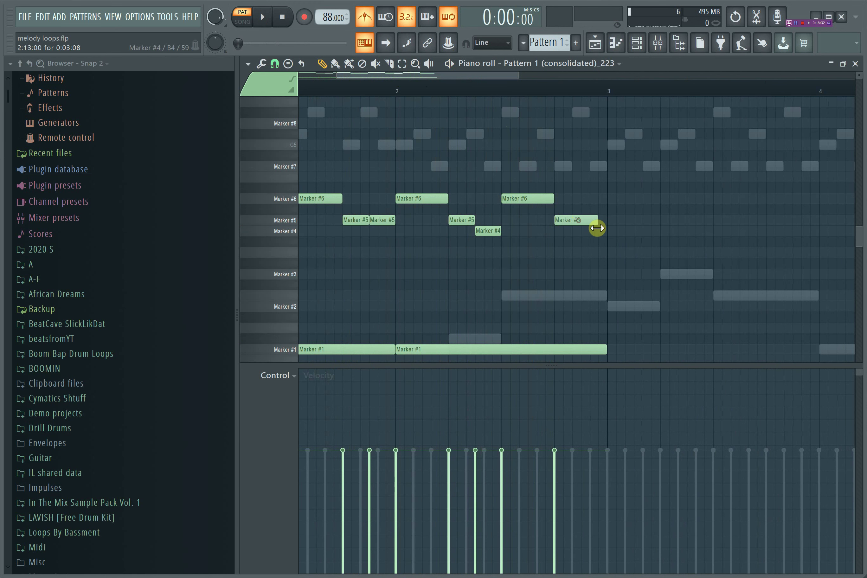
left_click_drag(604, 228, 607, 228)
key("space")
key("space")
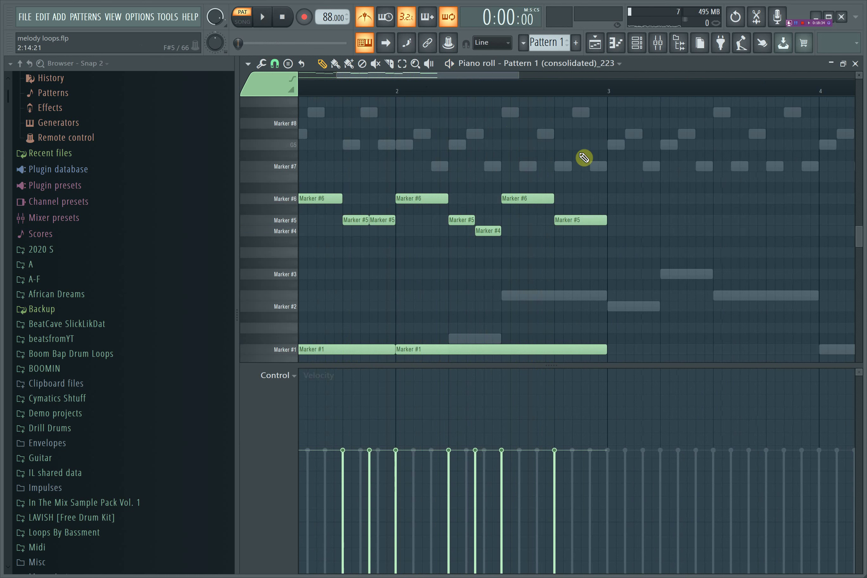
Add a two-step Marker #7 note at 2:15:00, edit its note properties, and listen to the pattern.
mouse_move(581, 137)
left_mouse_down()
mouse_move(585, 119)
mouse_move(579, 175)
mouse_move(604, 167)
left_mouse_up()
key("space")
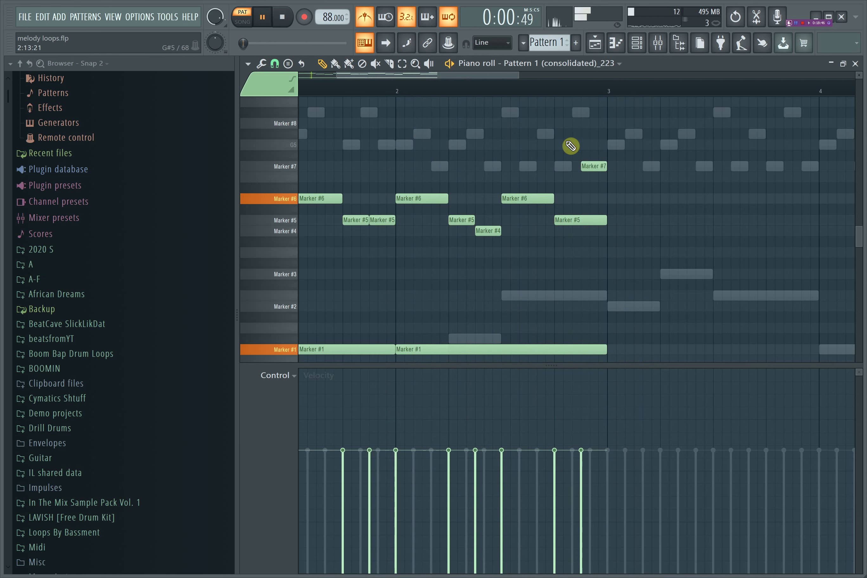
double_click(592, 165)
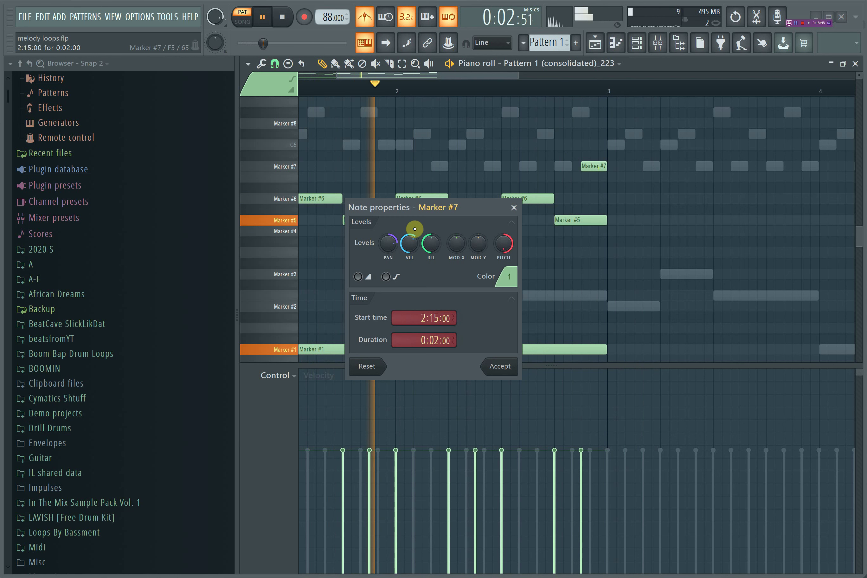
left_click(501, 366)
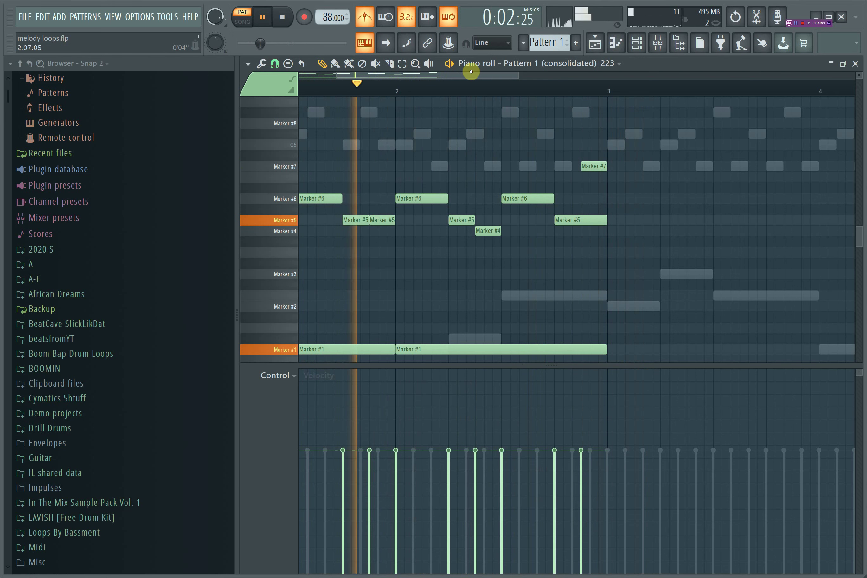
left_click_drag(470, 74, 378, 69)
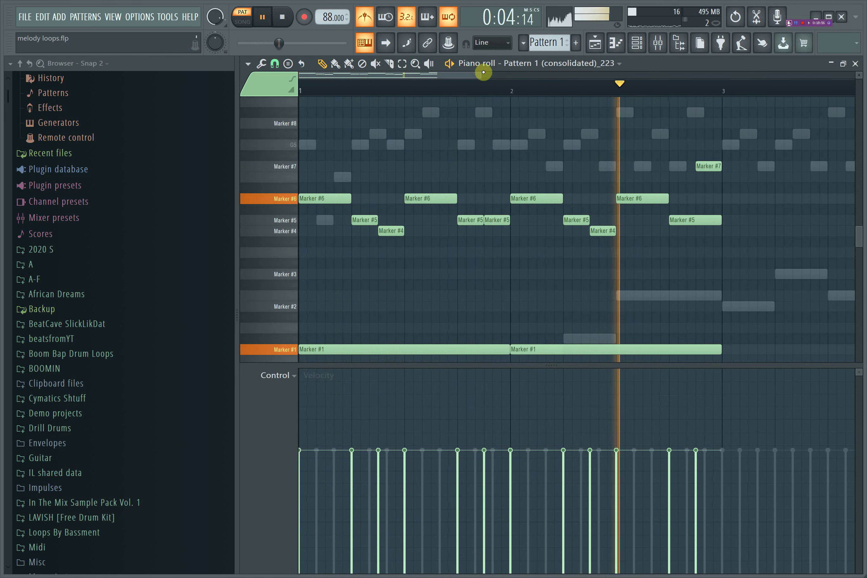
Duplicate the two-bar melody into bars 3 and 4, play the pattern, and deselect the copied notes.
left_click_drag(479, 75, 596, 93)
key("space")
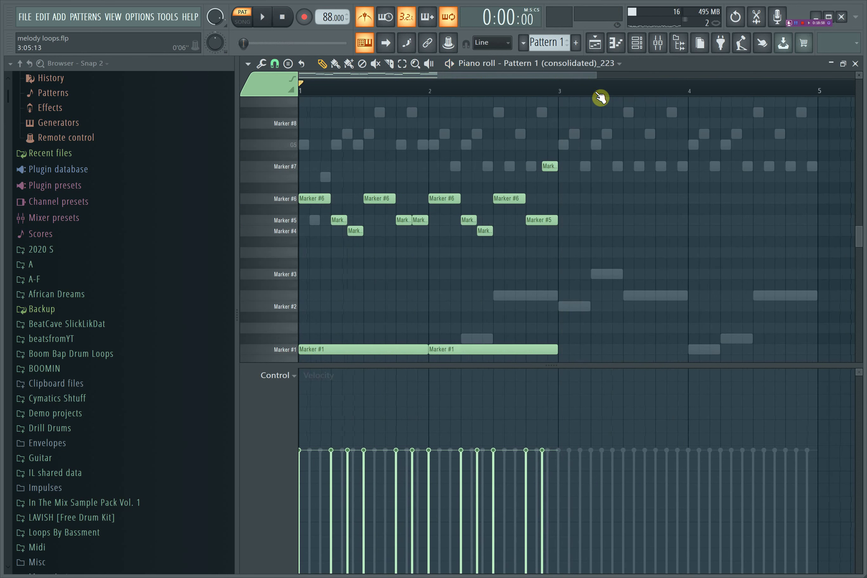
key("space")
key("ctrl+b")
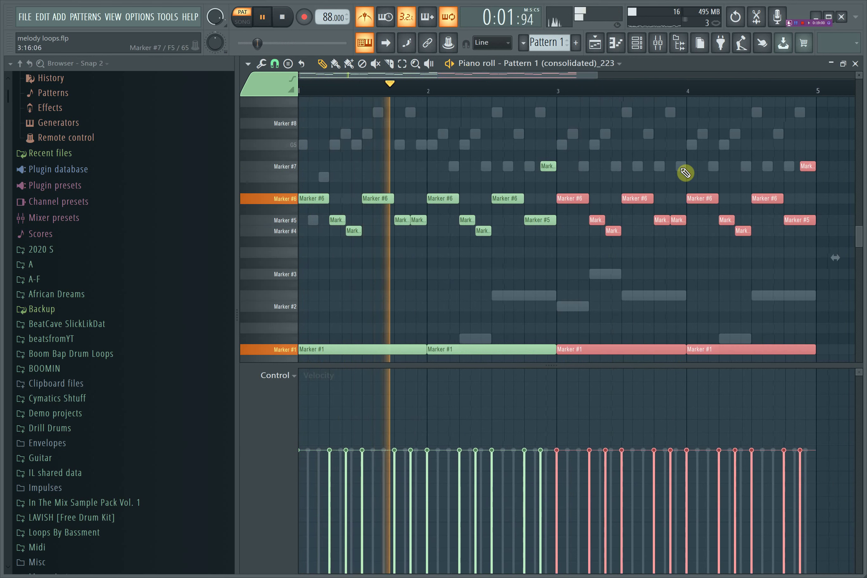
key("ctrl+d")
Try the pattern at a tempo of 84 BPM from the channel rack, and restore the tempo to 88 BPM.
left_click(833, 65)
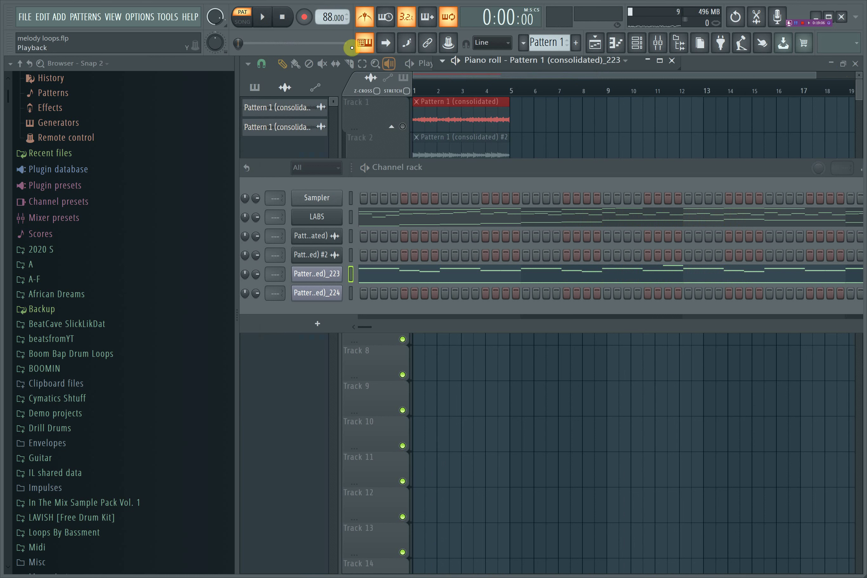
left_click_drag(326, 16, 328, 31)
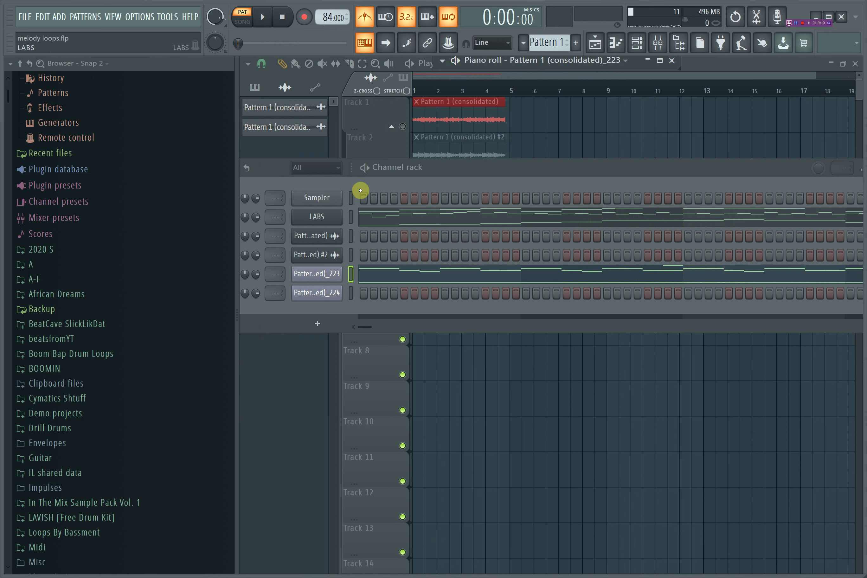
key("space")
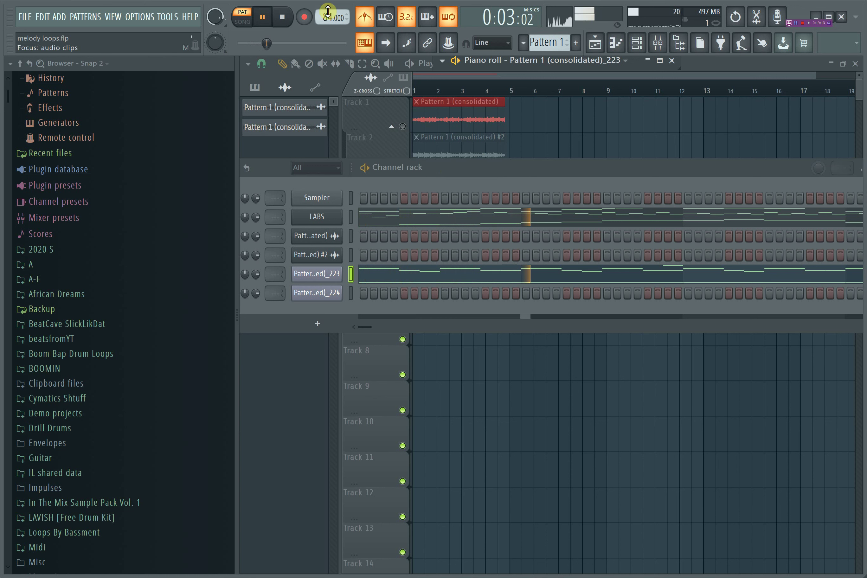
mouse_move(328, 16)
left_mouse_down()
mouse_move(327, 1)
mouse_move(328, 16)
left_mouse_up()
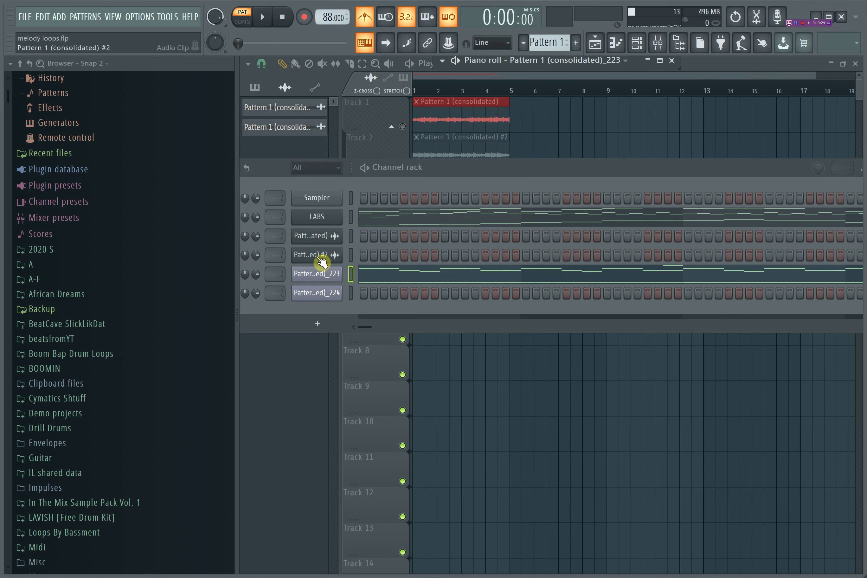
Route the Slicex _223 channel to mixer track 3.
left_click_drag(272, 272, 272, 272)
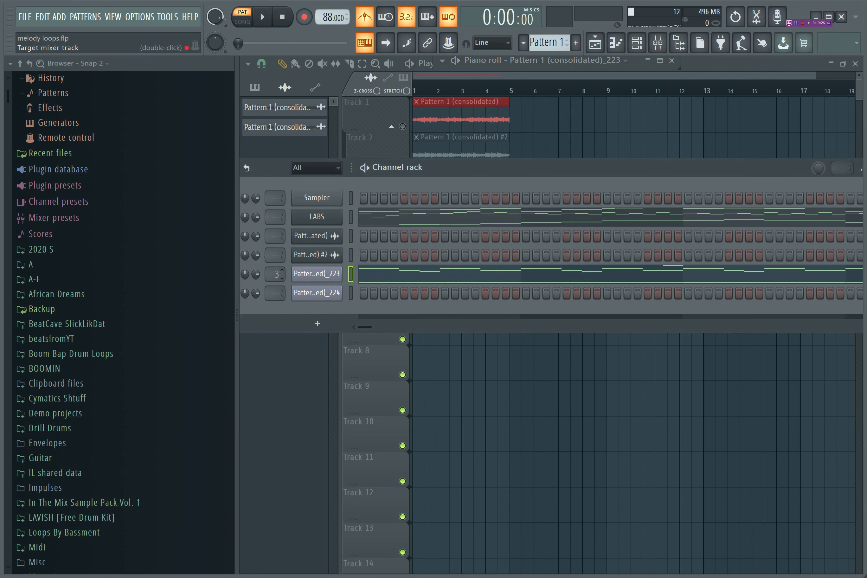
Load Fruity Chorus into effect slot 1 of mixer Insert 3 and play the pattern through it.
left_click(659, 46)
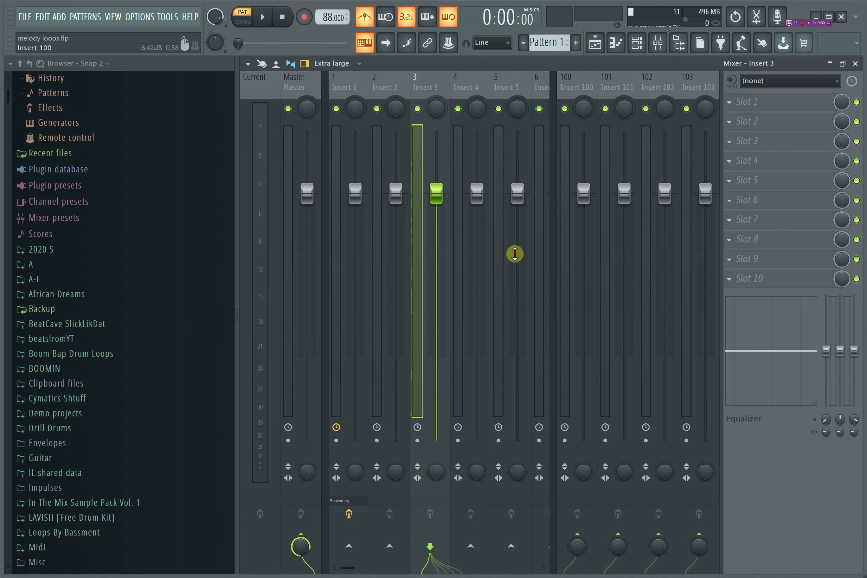
left_click(750, 103)
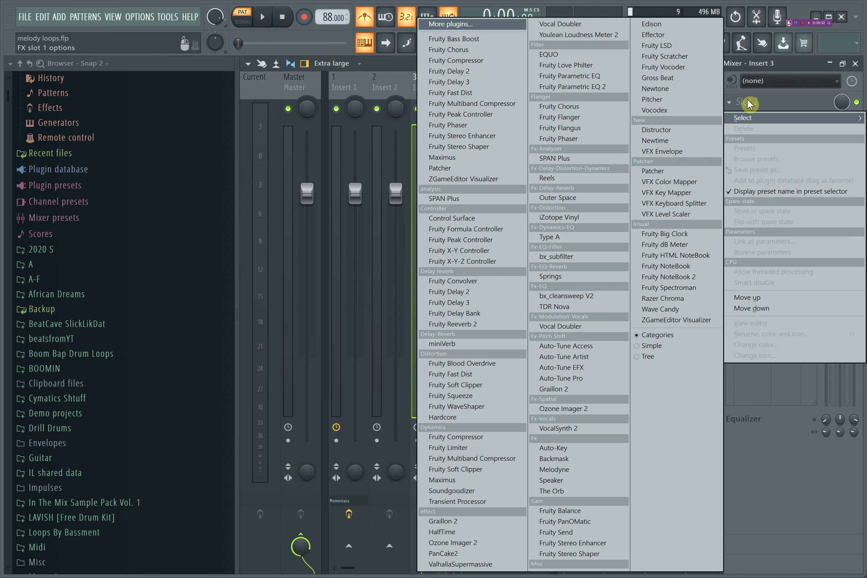
left_click(485, 52)
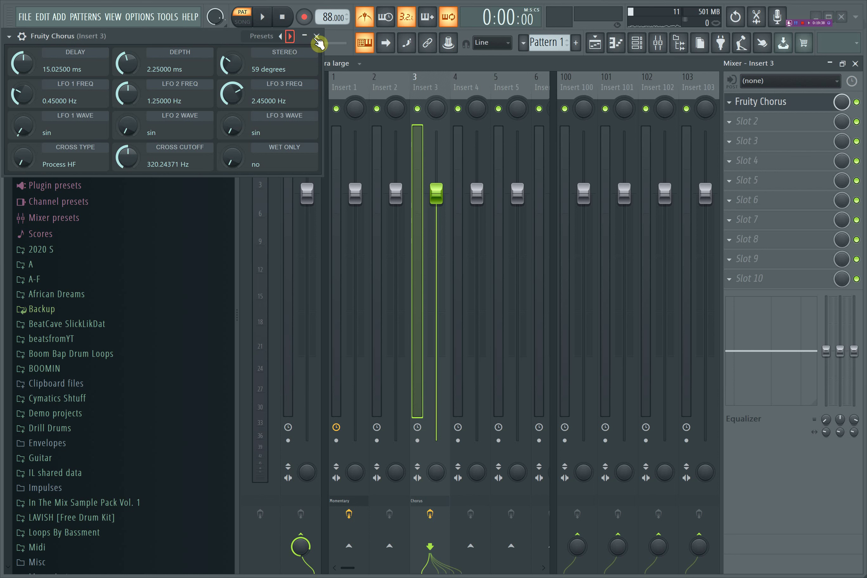
left_click(317, 37)
left_click(790, 109)
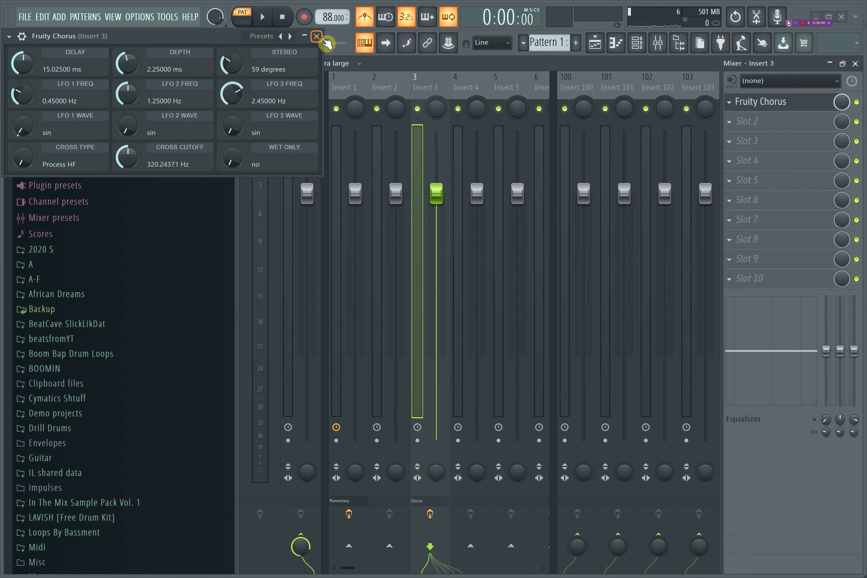
key("space")
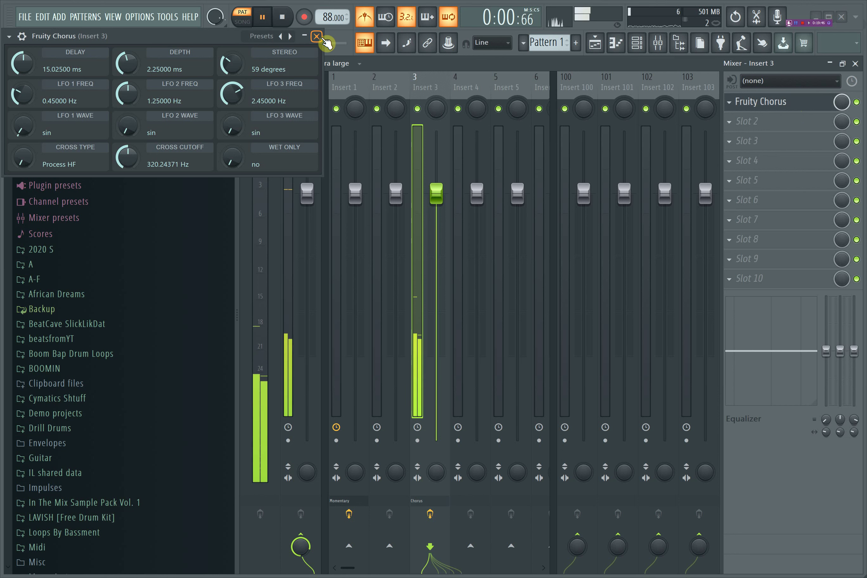
left_click(318, 38)
key("space")
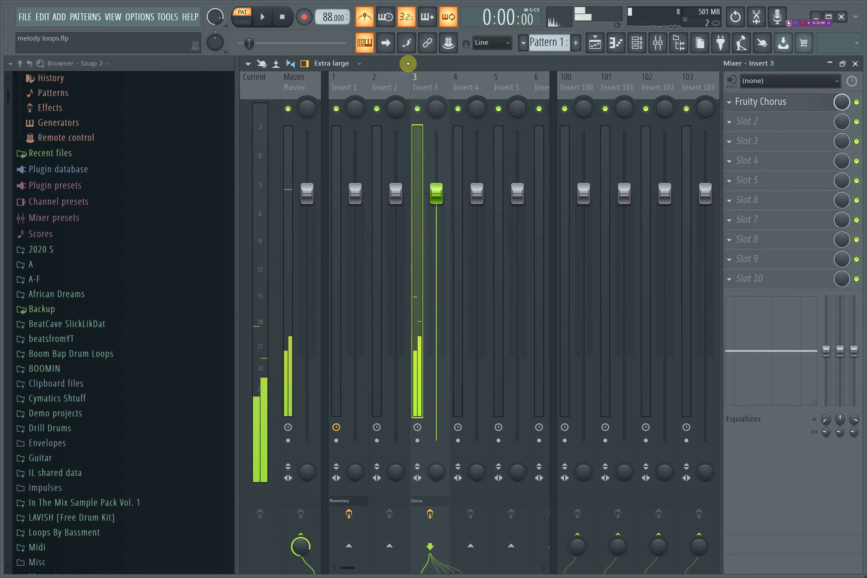
Apply the Light HF preset to the Fruity Chorus on Insert 3 and listen to the pattern.
left_click(781, 106)
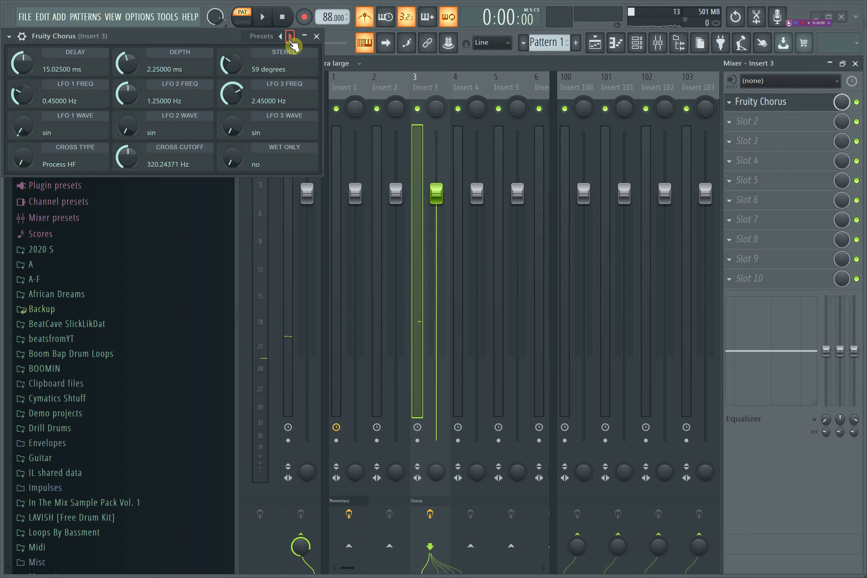
right_click(290, 39)
left_click(320, 100)
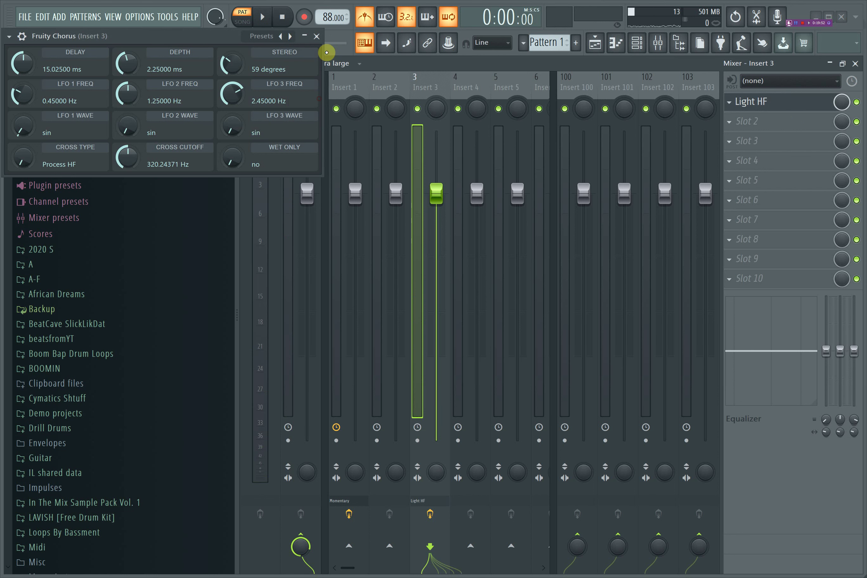
left_click(316, 36)
key("space")
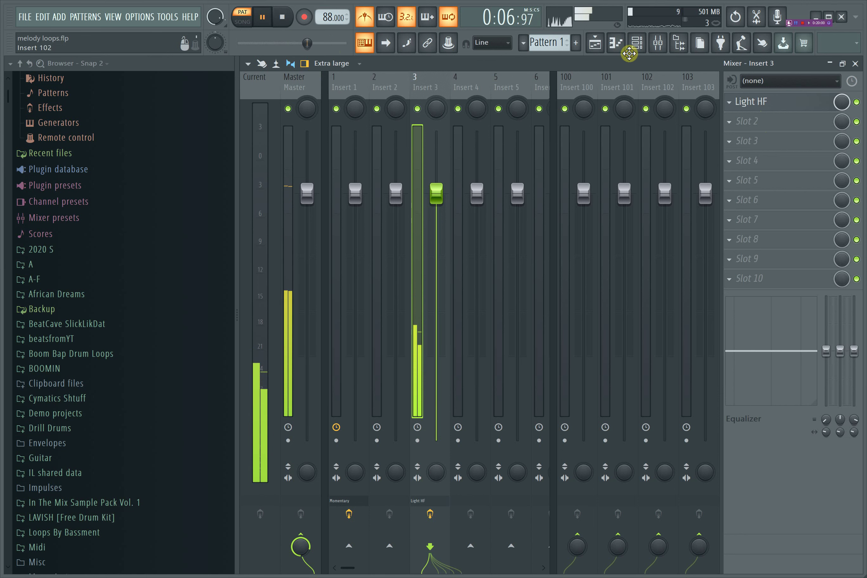
Try moving the last Marker #5 note, at 4:13:00 in the Slicex _223 melody, up to Marker #7 and listen to the ending.
left_click(618, 44)
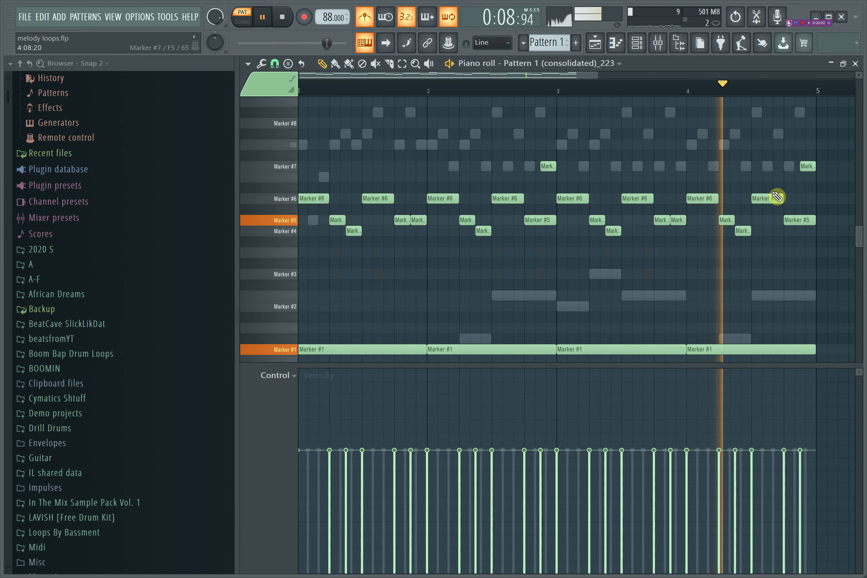
key("space")
left_click_drag(763, 211, 761, 195)
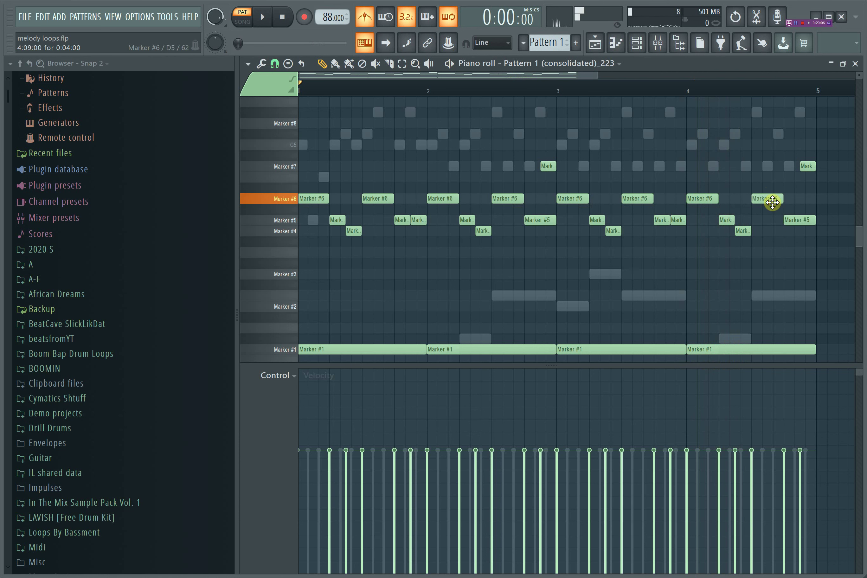
left_click_drag(802, 222, 800, 165)
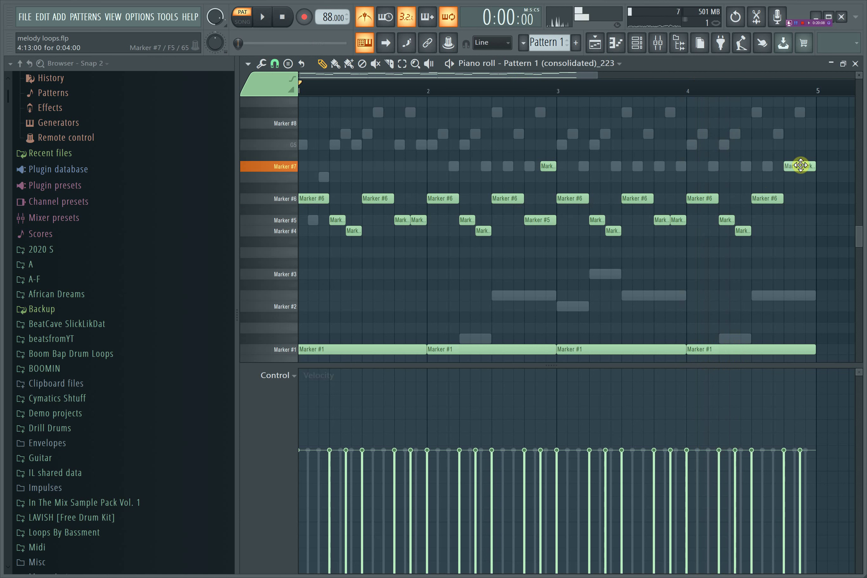
left_click(739, 90)
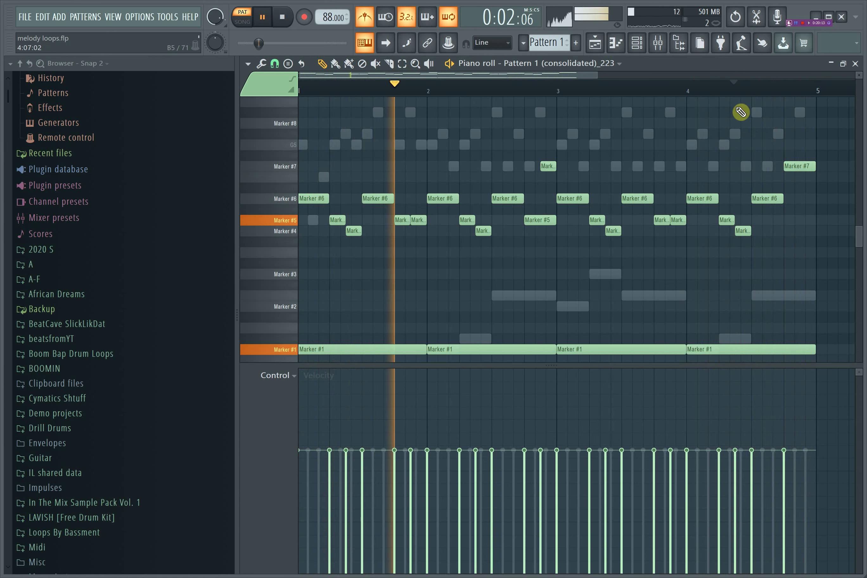
key("space")
key("space")
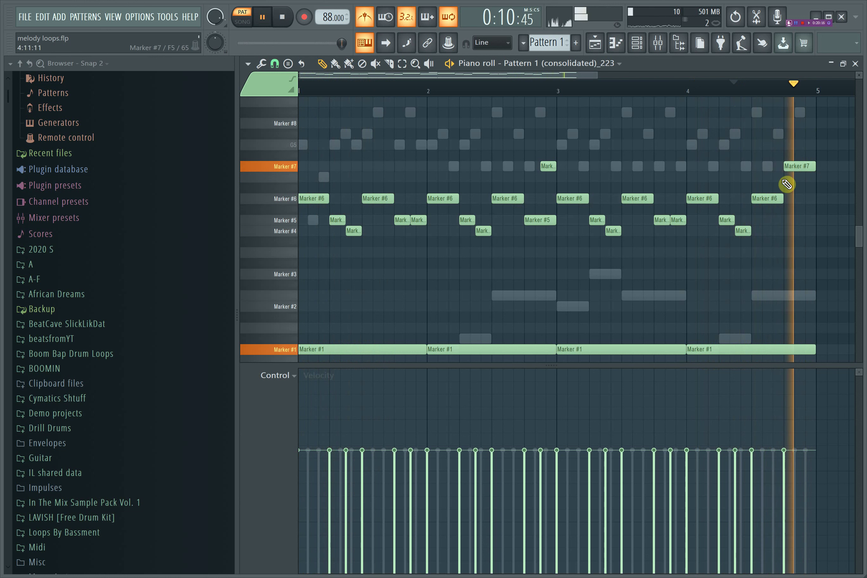
key("space")
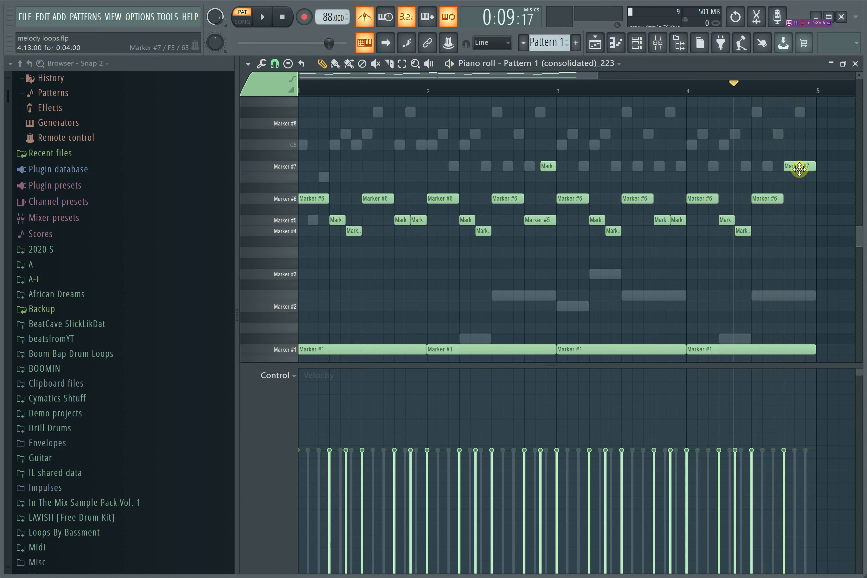
Undo the move of the last Marker #5 note and play the pattern again.
key("ctrl+z")
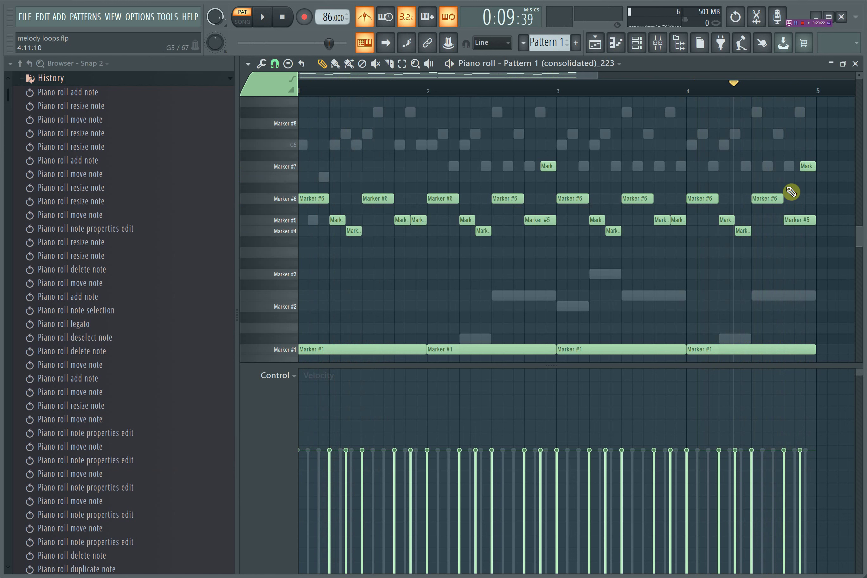
key("space")
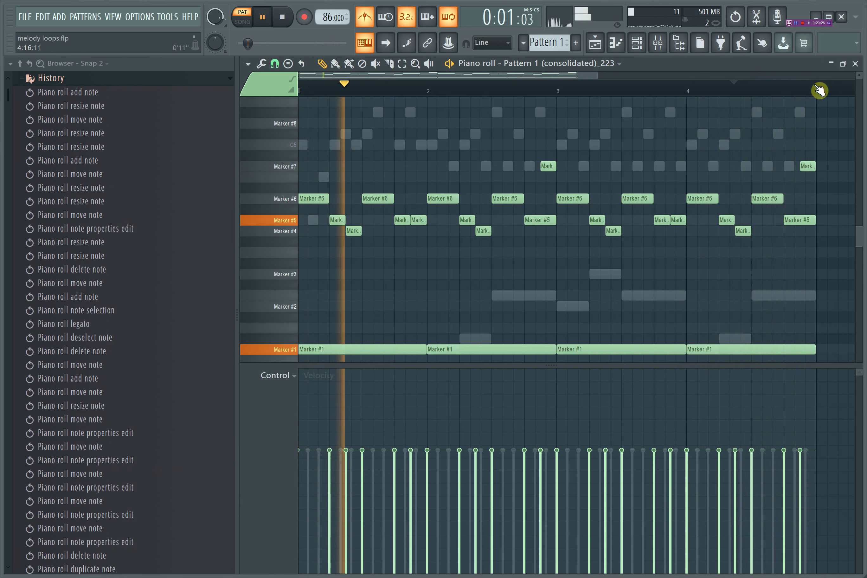
key("space")
Load iZotope Vinyl into effect slot 2 of mixer Insert 3.
left_click(831, 66)
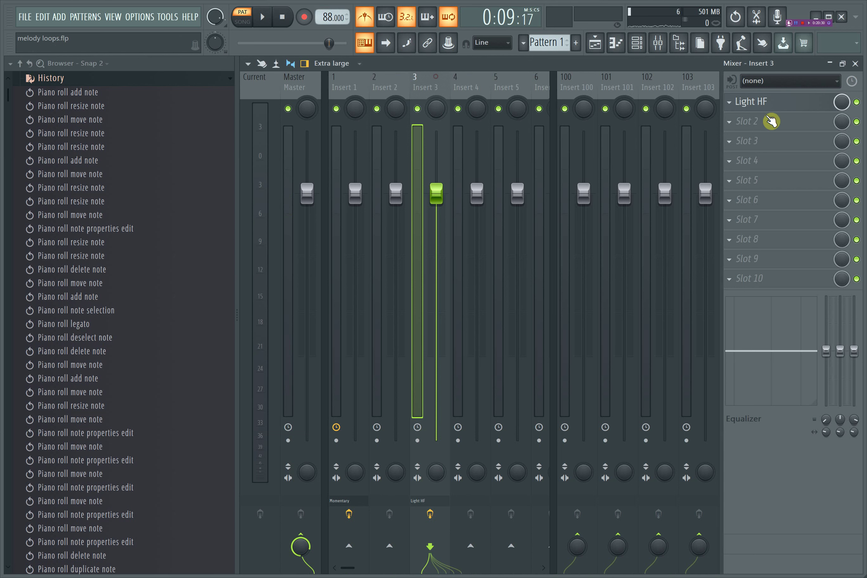
left_click(750, 125)
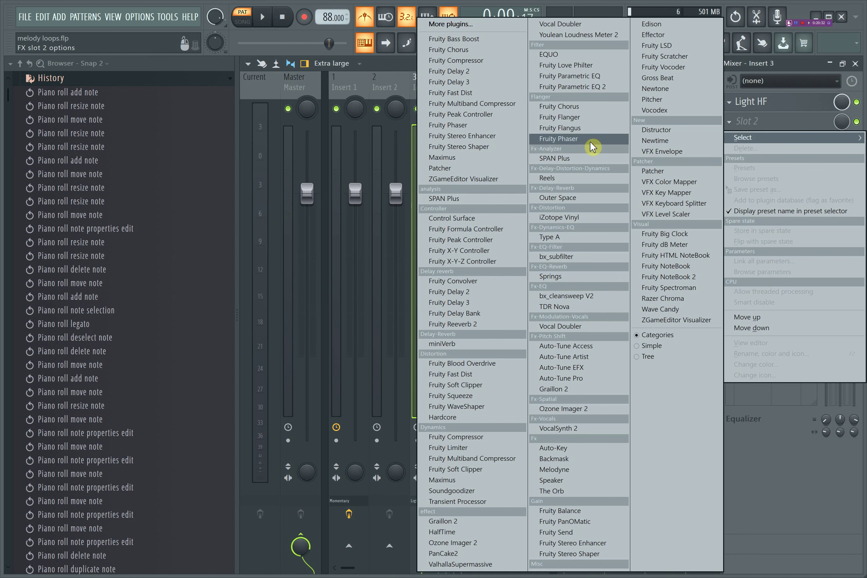
left_click(575, 217)
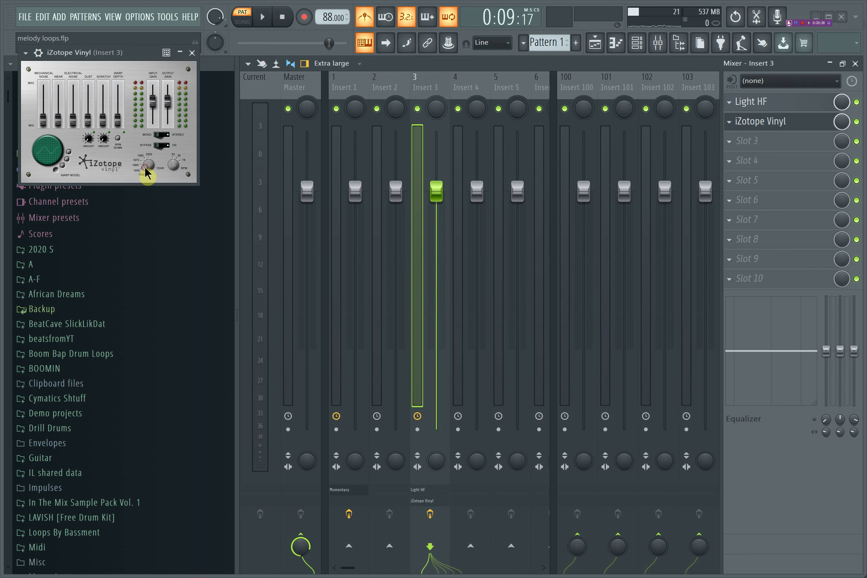
Raise iZotope Vinyl's Warp Depth to about halfway and choose a warp model while the pattern plays.
key("space")
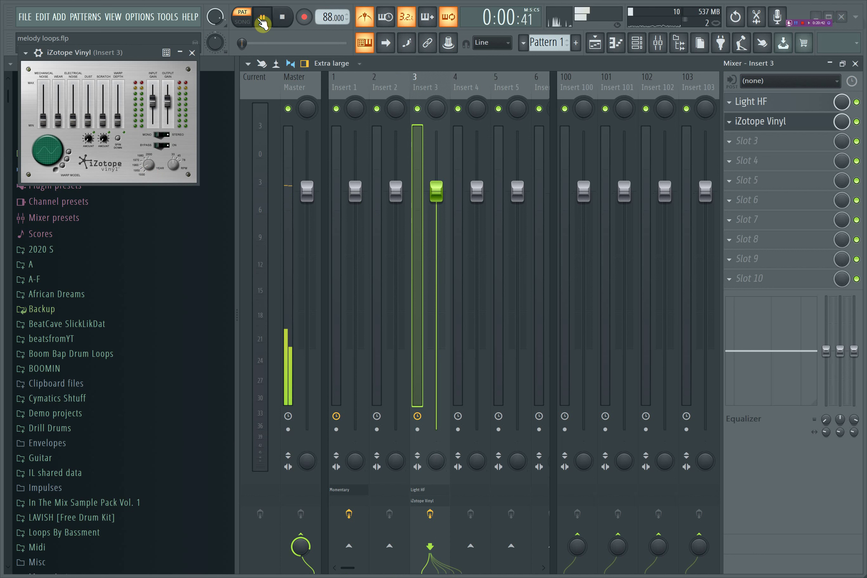
left_click_drag(118, 120, 118, 112)
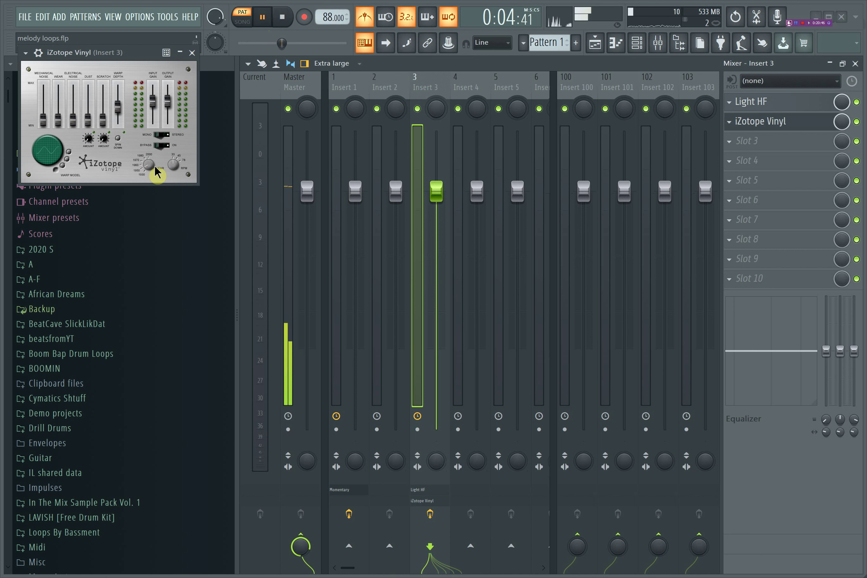
left_click(66, 158)
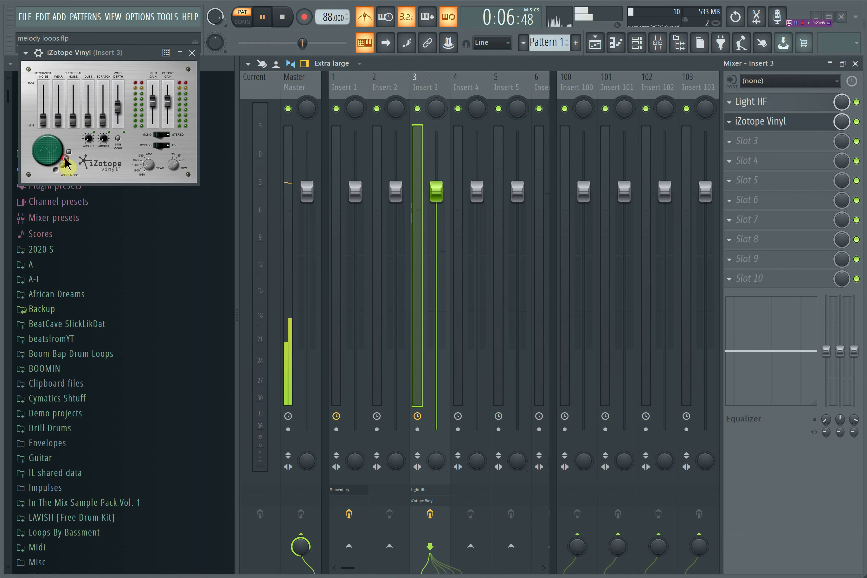
left_click(191, 53)
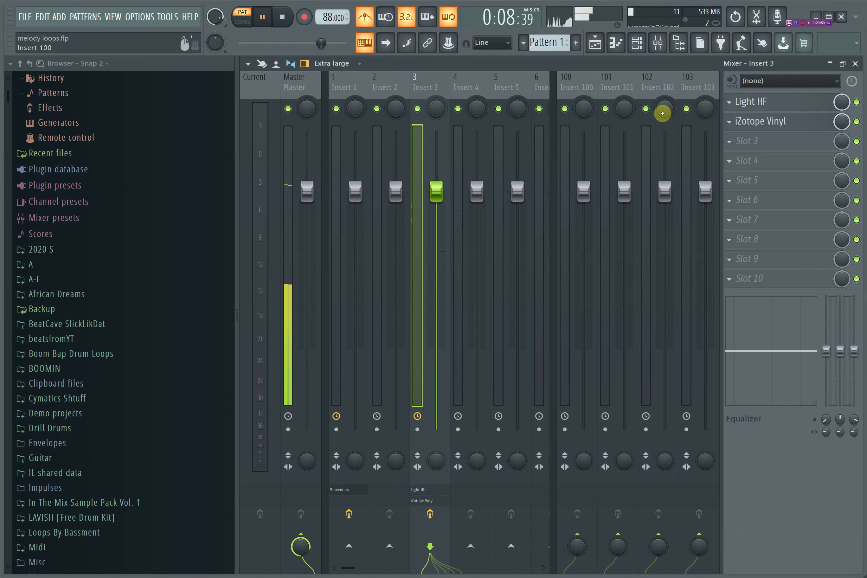
left_click(743, 151)
left_click(779, 62)
key("space")
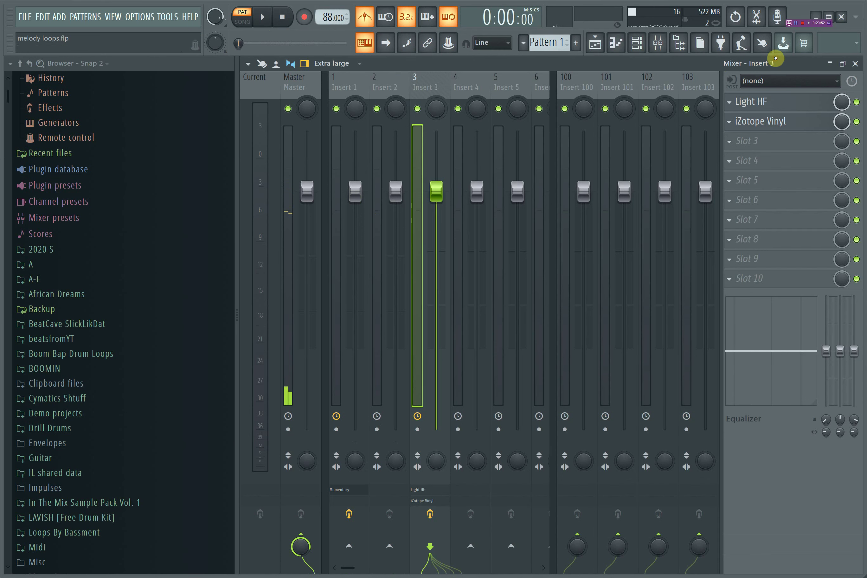
Reassign the Slicex _223 channel to mixer track 3 and play the pattern through its effects.
left_click(637, 43)
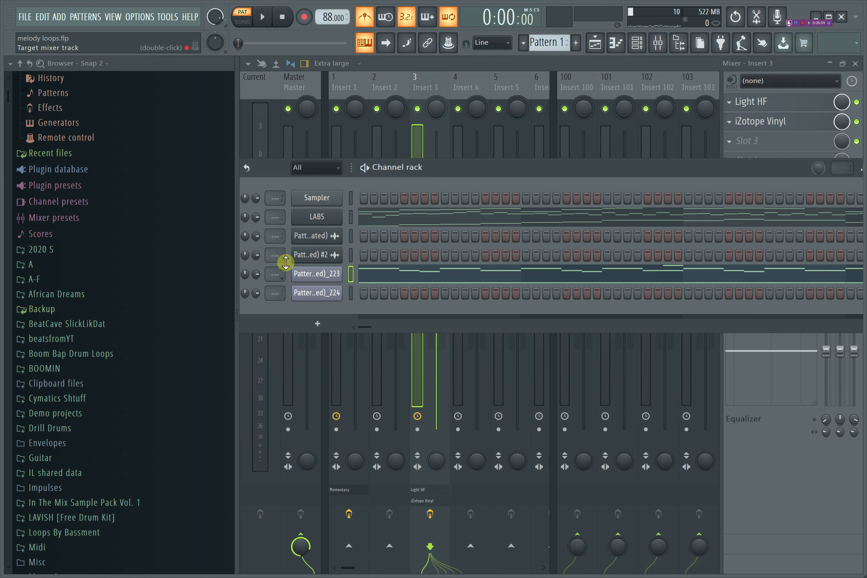
scroll(274, 279, "up", 3)
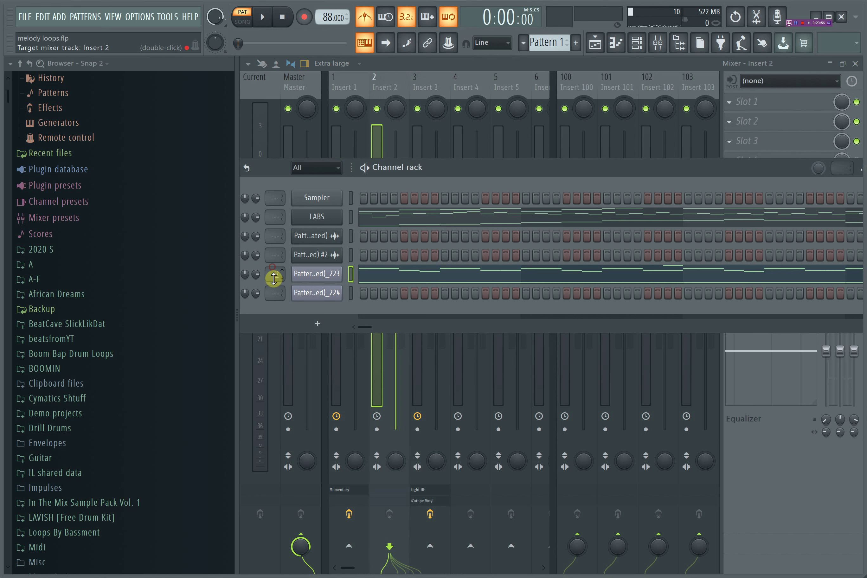
left_click(499, 67)
key("space")
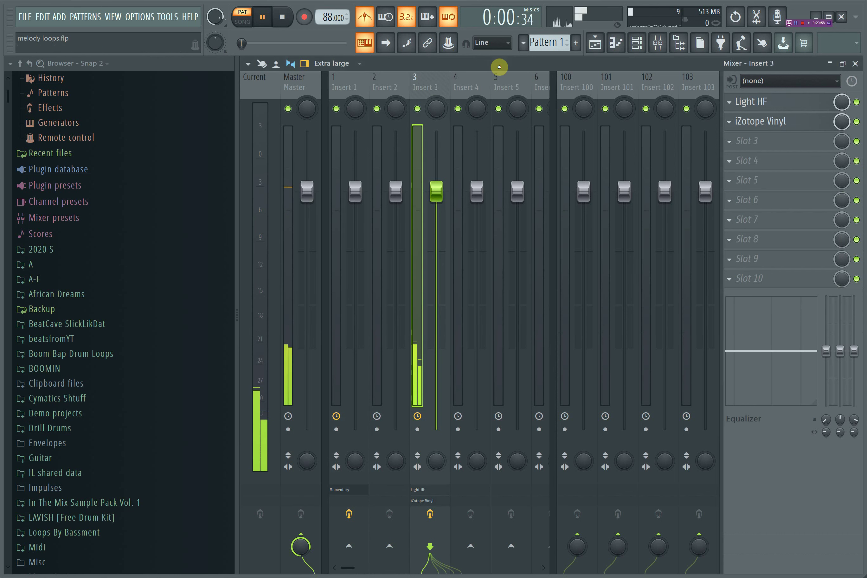
Review the iZotope Vinyl settings on Insert 3 during playback and turn off the metronome.
left_click(760, 121)
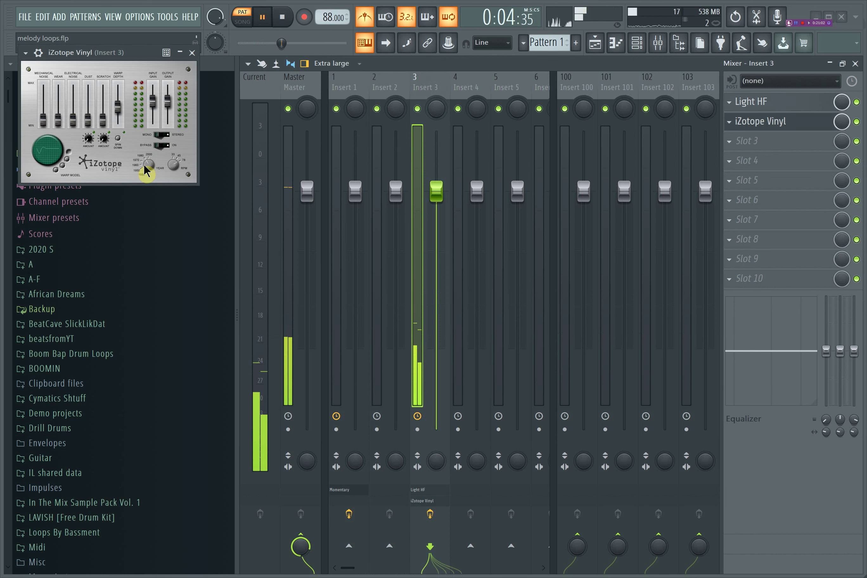
left_click(192, 55)
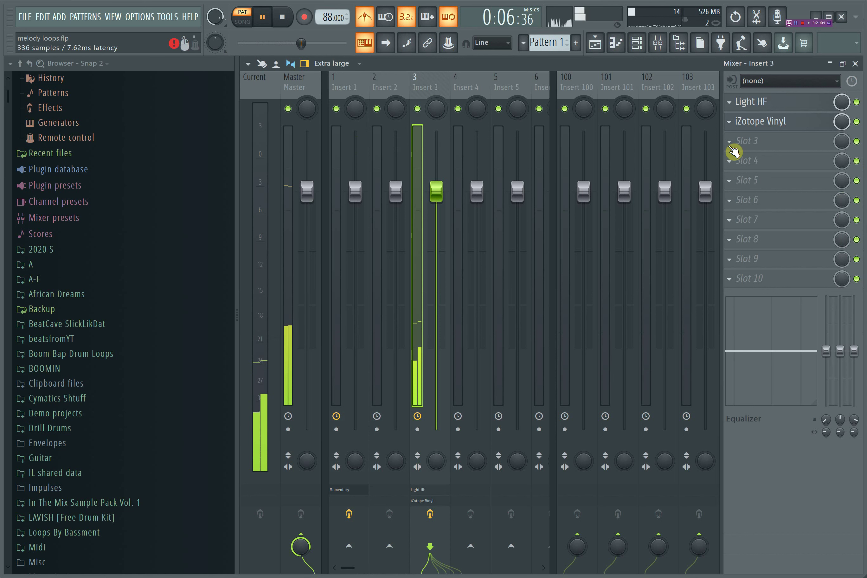
key("space")
left_click(368, 19)
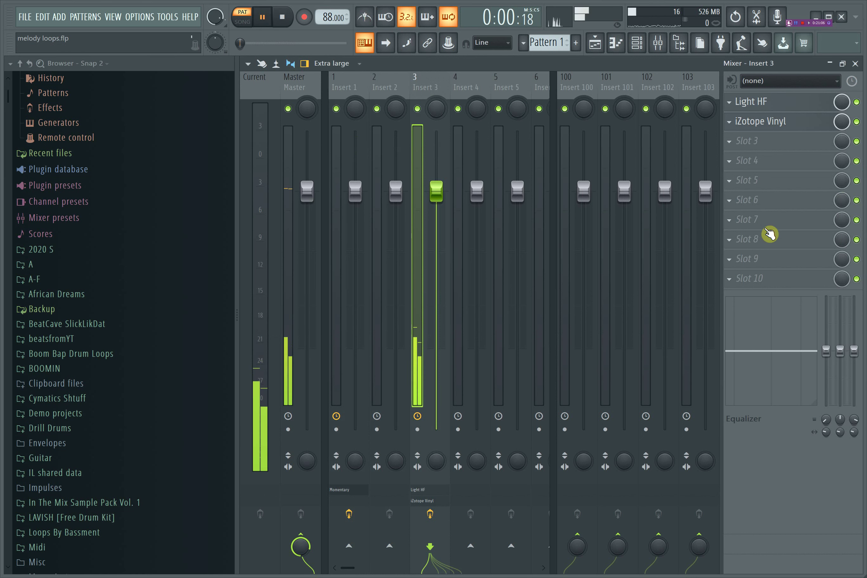
Load Backmask into effect slot 3 of mixer Insert 3 and play the pattern through it.
left_click(748, 142)
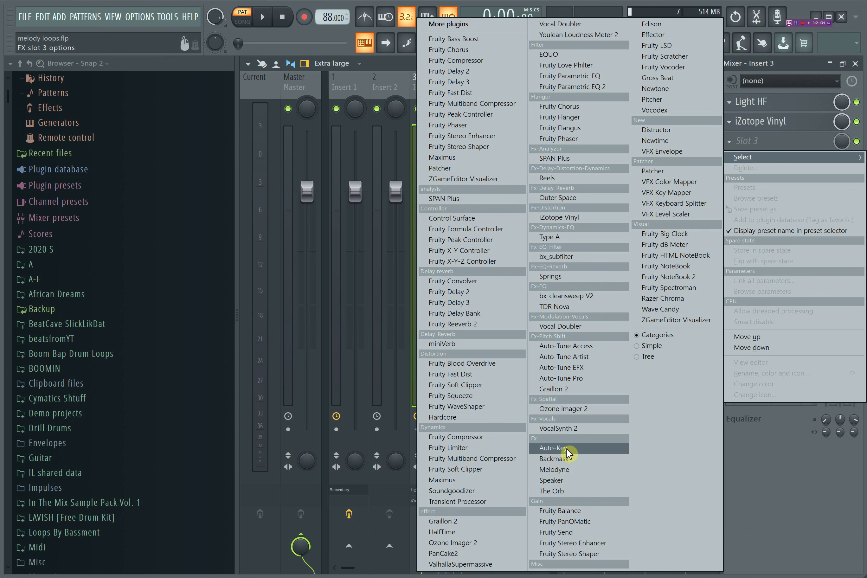
left_click(569, 460)
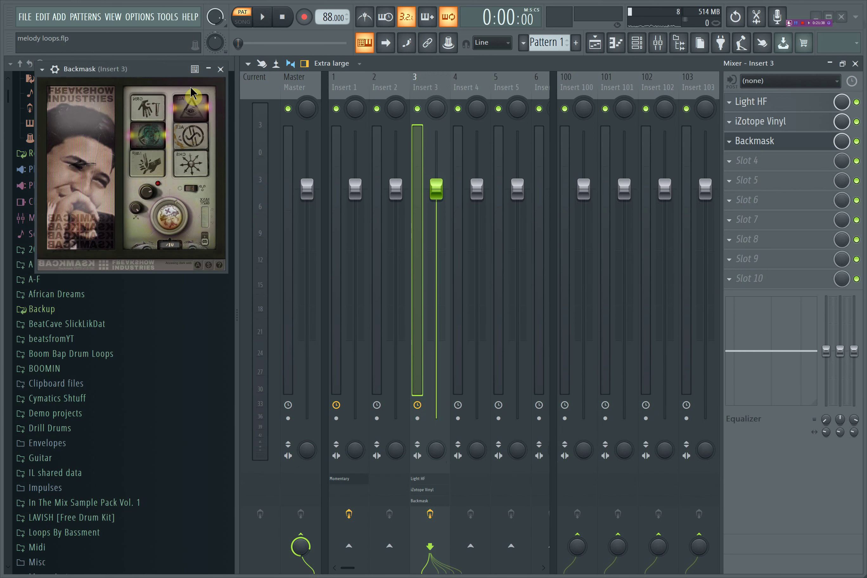
left_click_drag(163, 71, 253, 73)
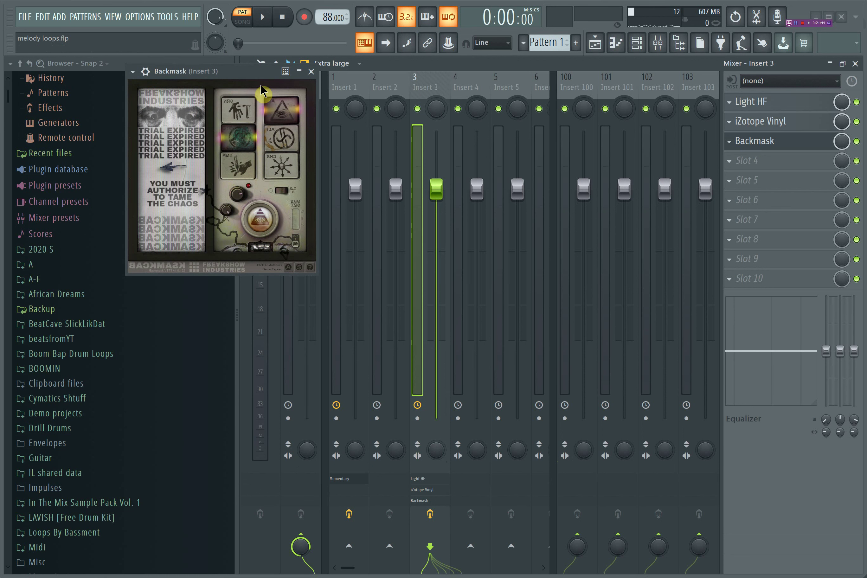
left_click(261, 21)
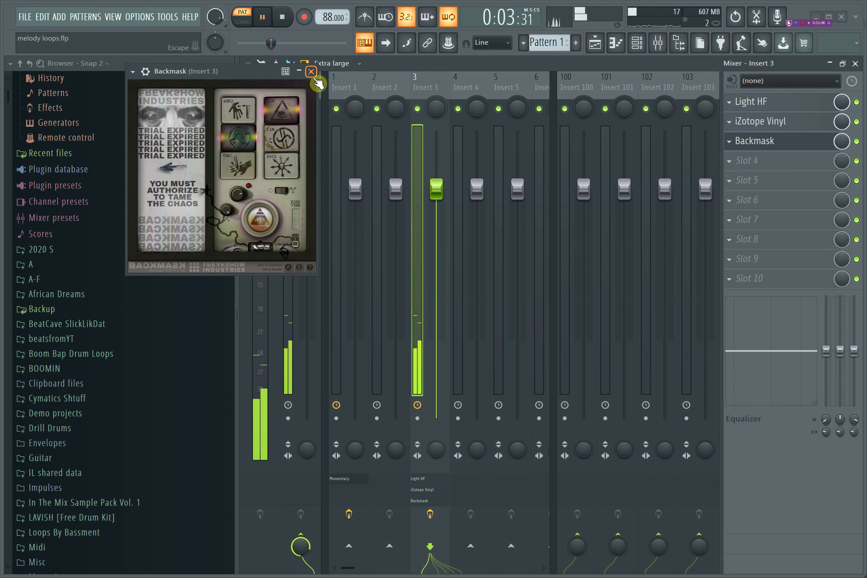
Try another Backmask effect mode during playback, and delete Backmask from effect slot 3 of mixer Insert 3.
left_click(239, 118)
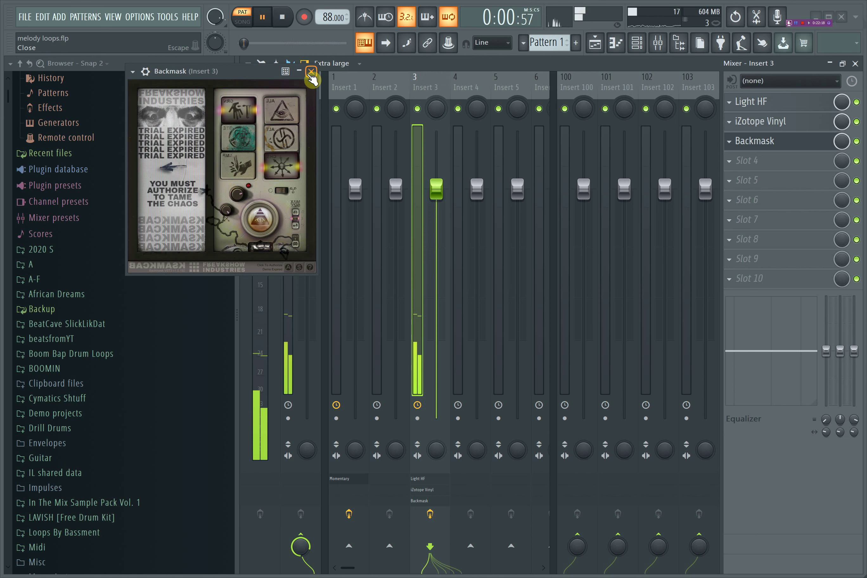
left_click(310, 71)
key("space")
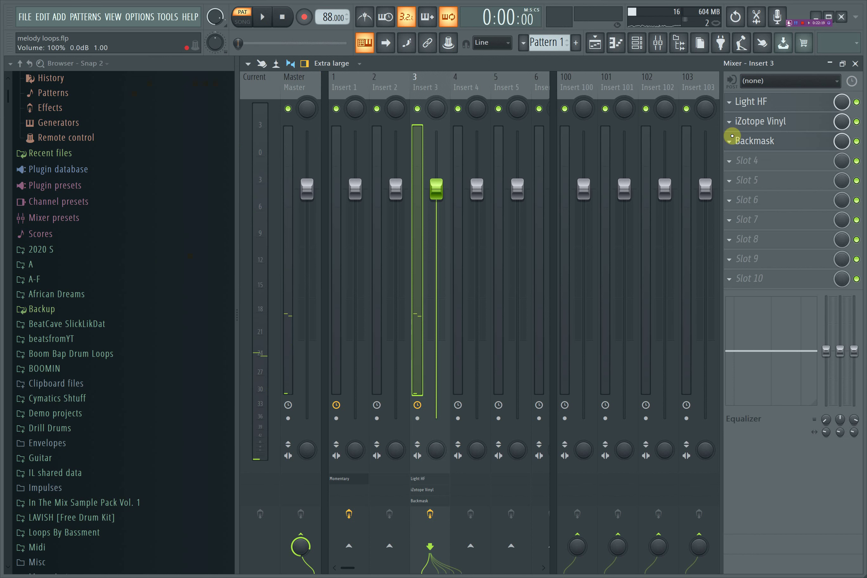
left_click(730, 140)
left_click(743, 169)
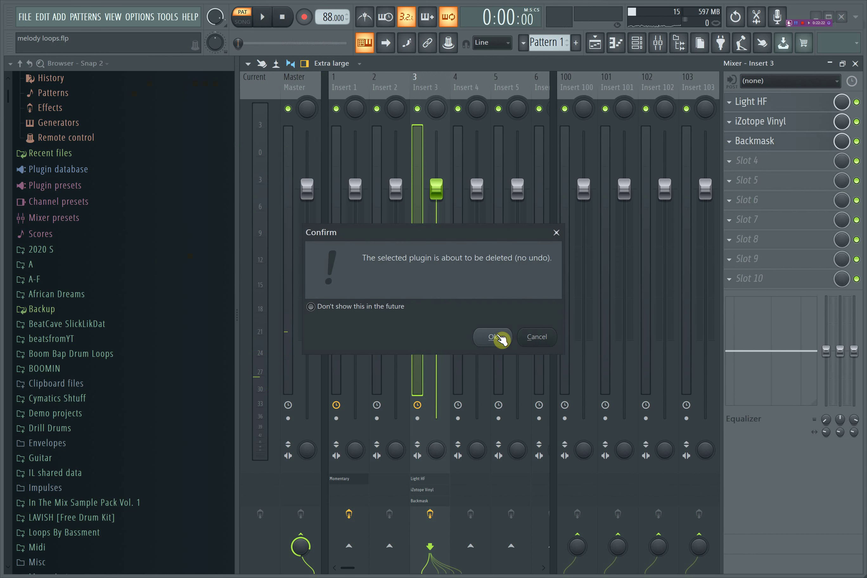
left_click(499, 337)
Load Fruity Blood Overdrive into effect slot 3 of mixer Insert 3.
left_click(747, 143)
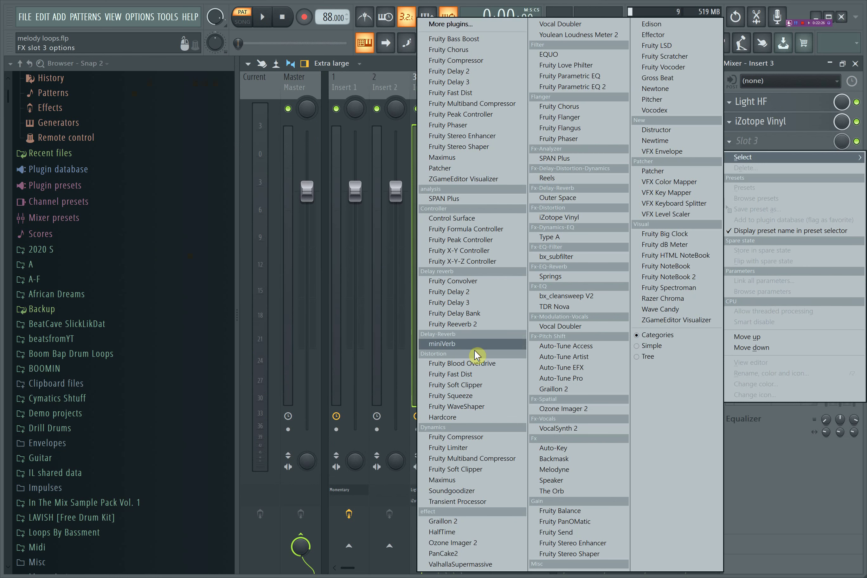
left_click(466, 365)
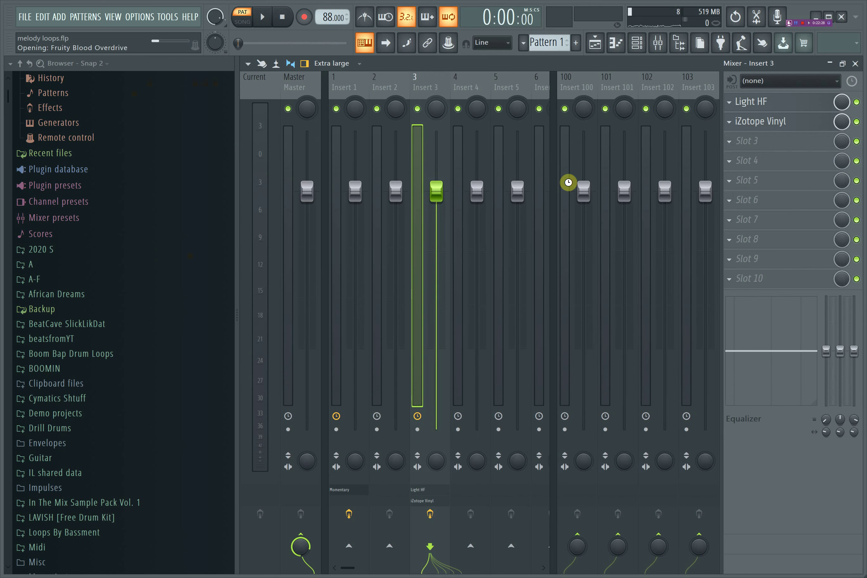
left_click(750, 143)
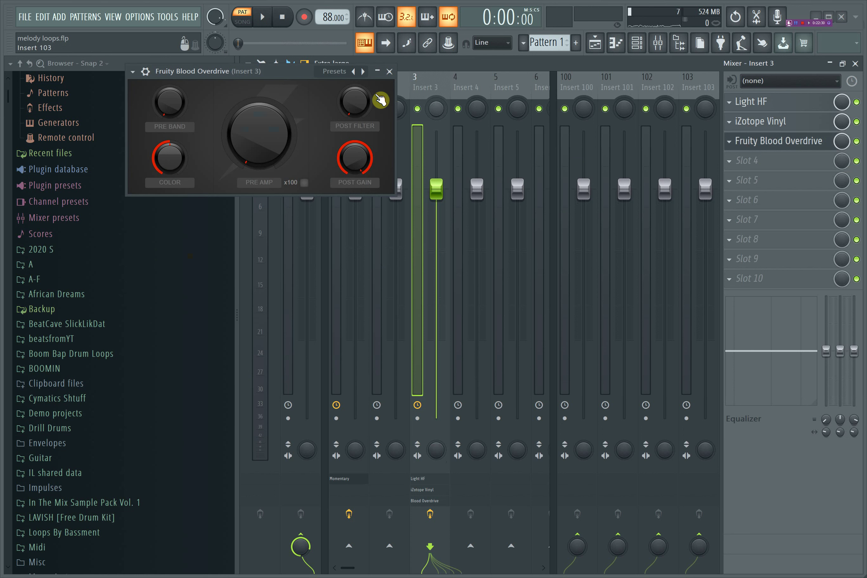
Raise Fruity Blood Overdrive's Pre Amp slightly and lower Color to about 0.35 while the pattern plays.
key("space")
left_click_drag(251, 145, 251, 141)
left_click_drag(162, 163, 163, 169)
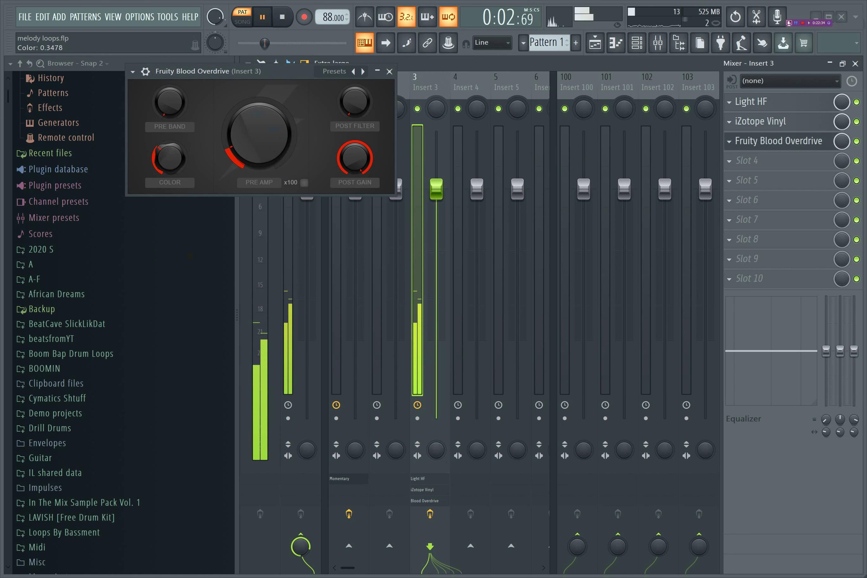
left_click(390, 71)
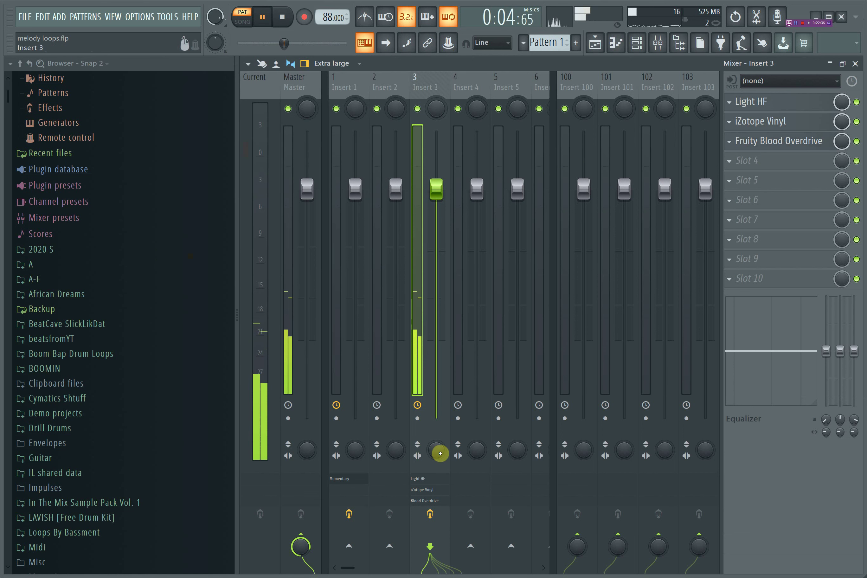
mouse_move(436, 450)
left_mouse_down()
mouse_move(436, 440)
mouse_move(436, 450)
left_mouse_up()
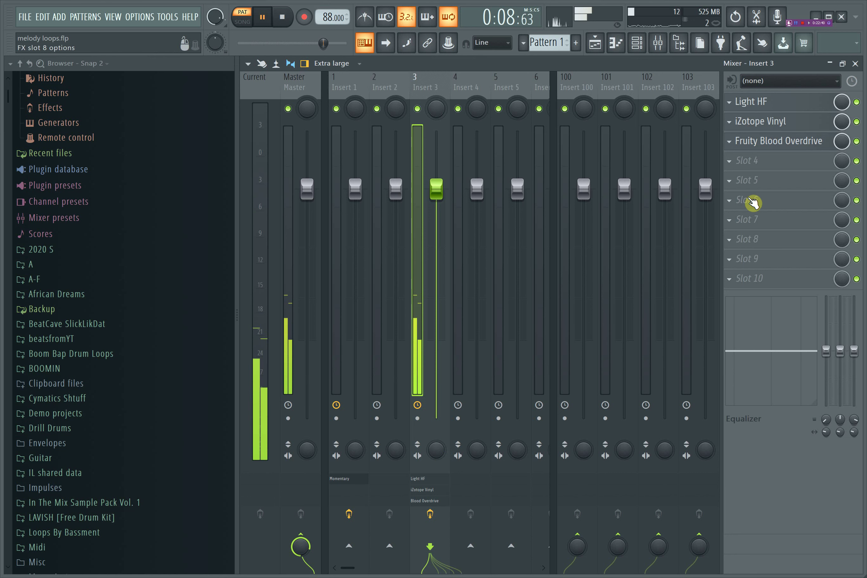
key("space")
left_click(752, 170)
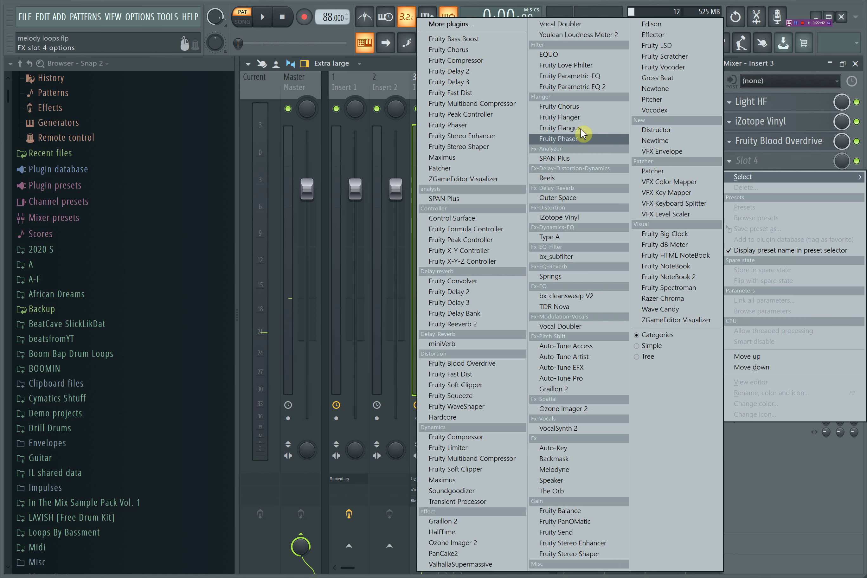
left_click(804, 57)
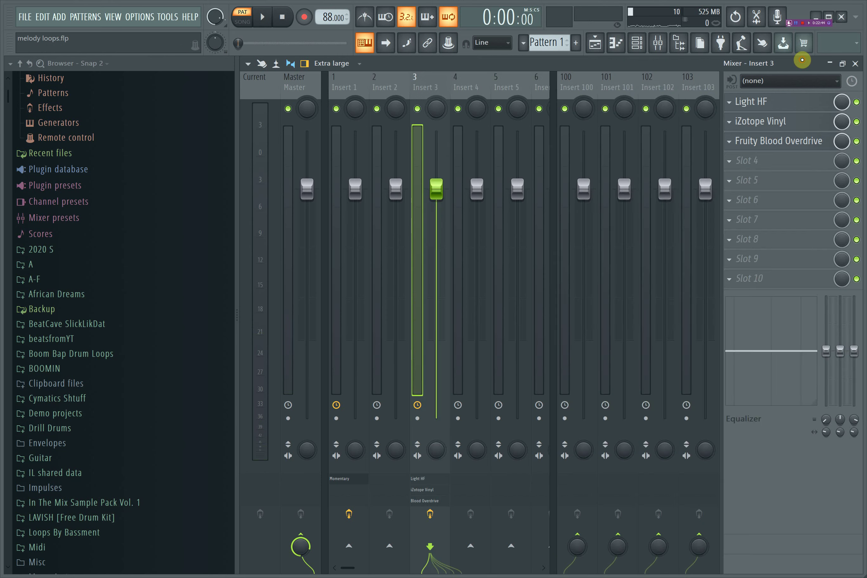
Minimize the mixer and solo the Slicex _223 channel in the channel rack.
left_click(831, 66)
key("space")
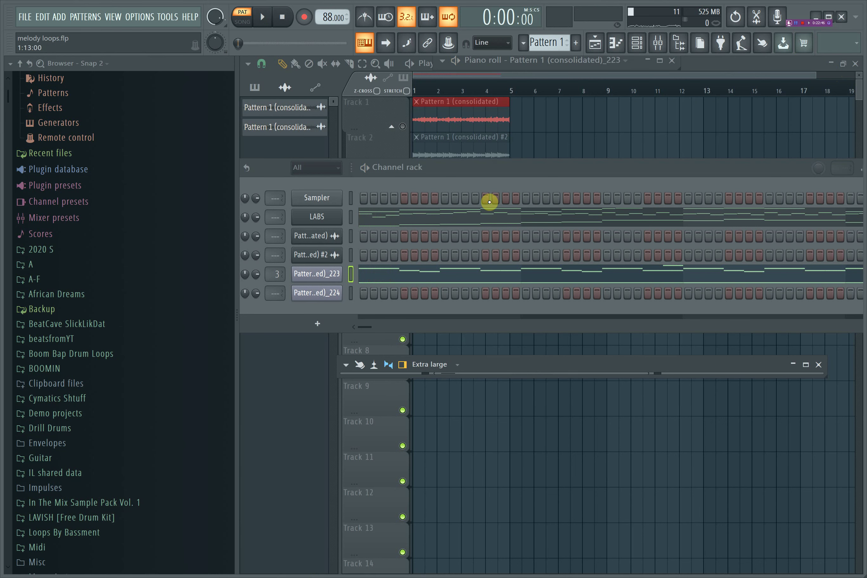
key("space")
left_click_drag(485, 165, 561, 157)
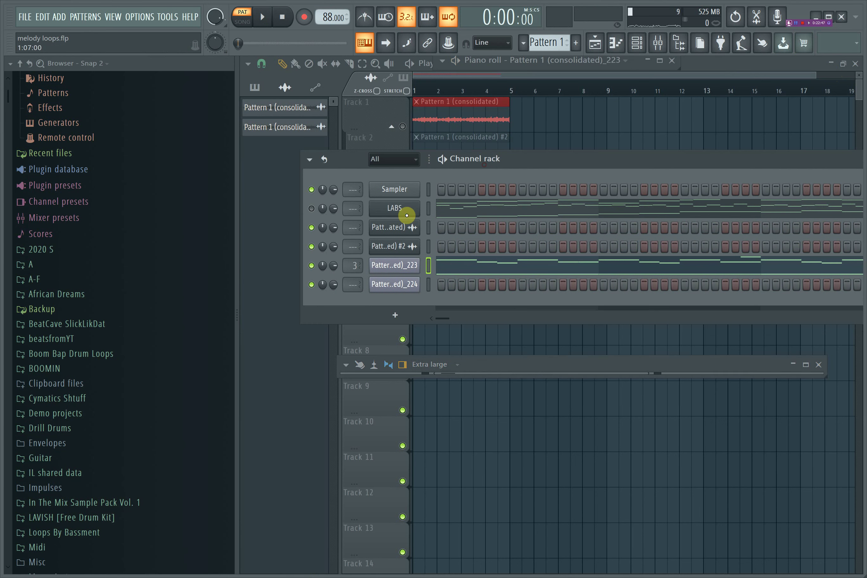
right_click(311, 266)
left_click(326, 278)
left_click(270, 252)
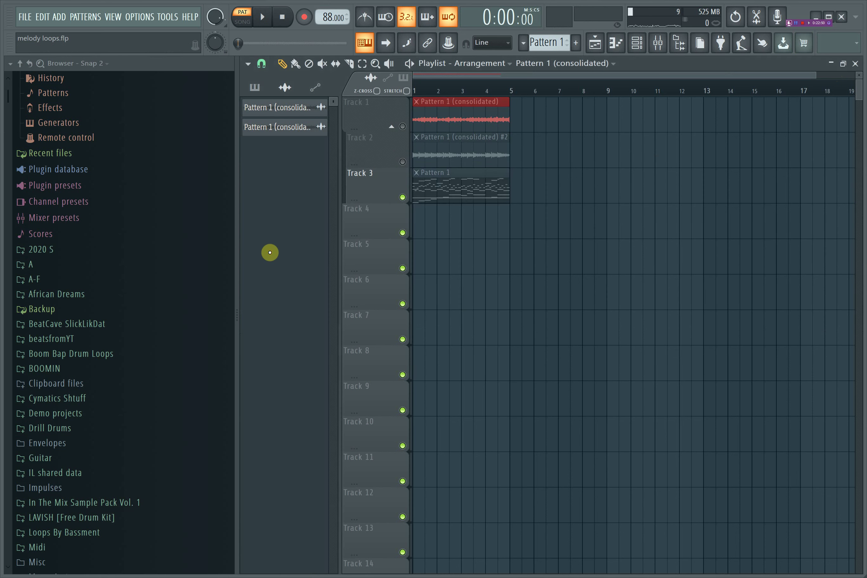
Unmute and select the Pattern 1 clip on playlist Track 3, and consolidate it to an audio clip.
left_click(322, 63)
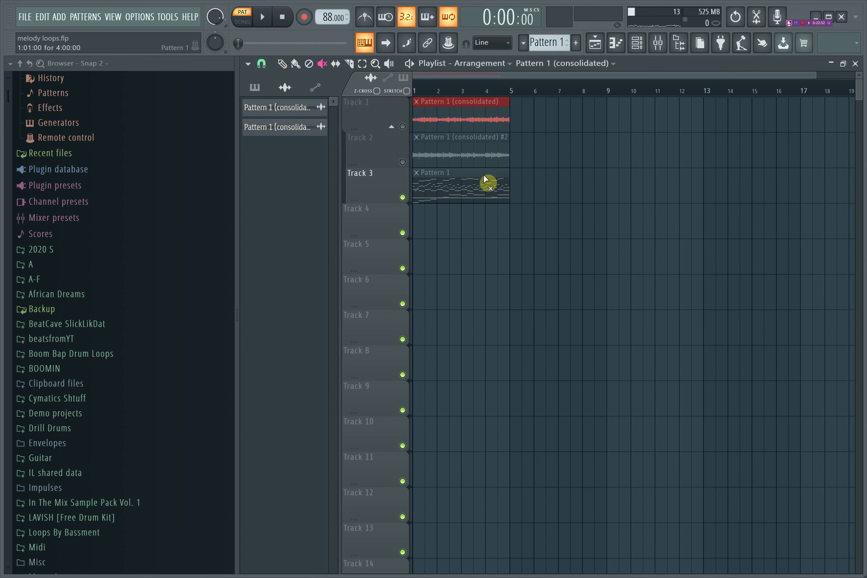
left_click(485, 183)
left_click_drag(551, 195, 455, 208)
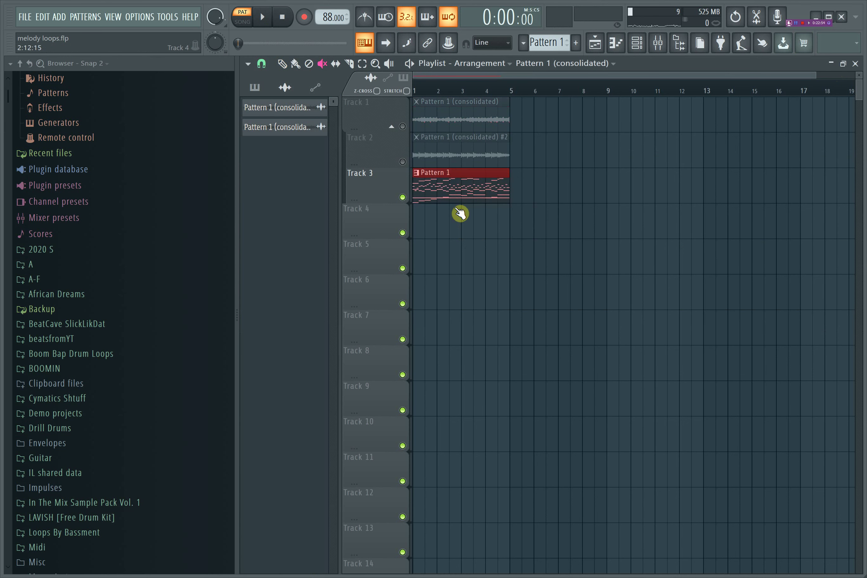
key("ctrl+alt+c")
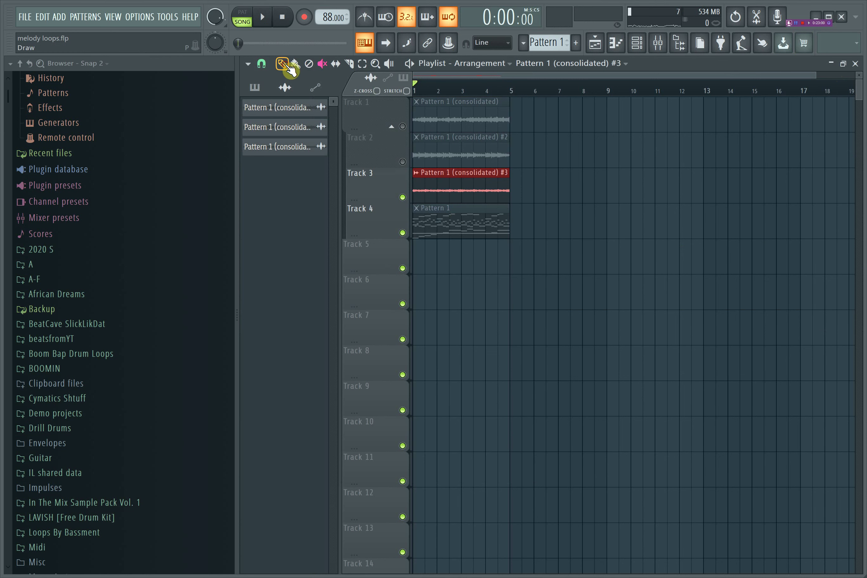
Shift the time-stretching pitch of the consolidated Track 3 audio clip to +300 cents and play it back.
key("space")
right_click(417, 175)
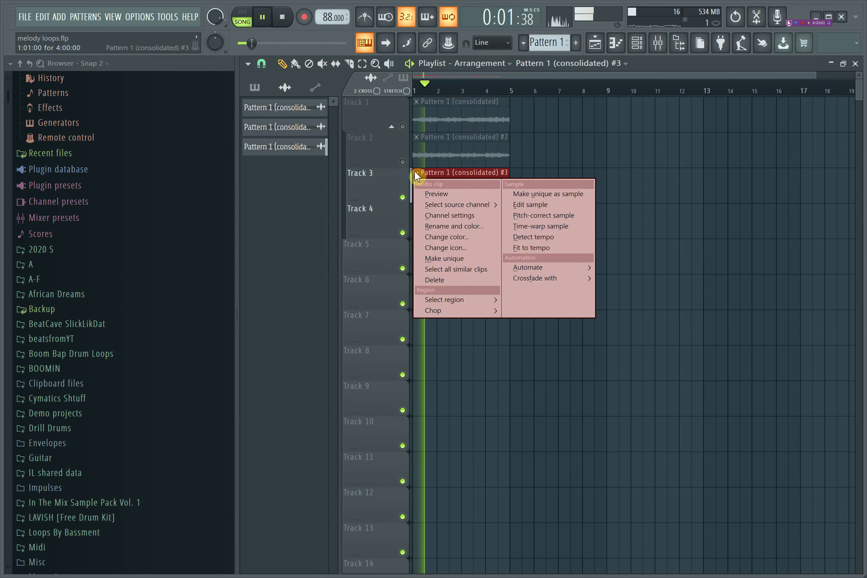
left_click(445, 217)
key("space")
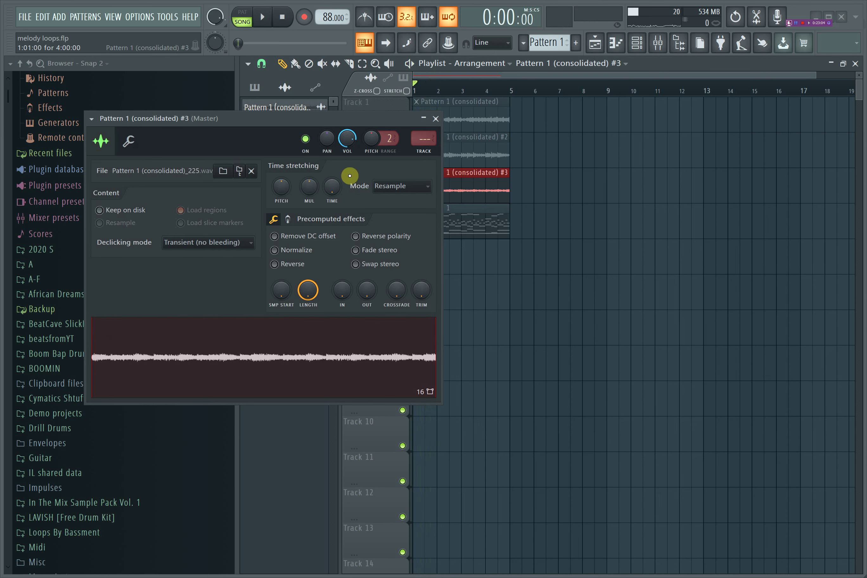
left_click_drag(281, 190, 295, 115)
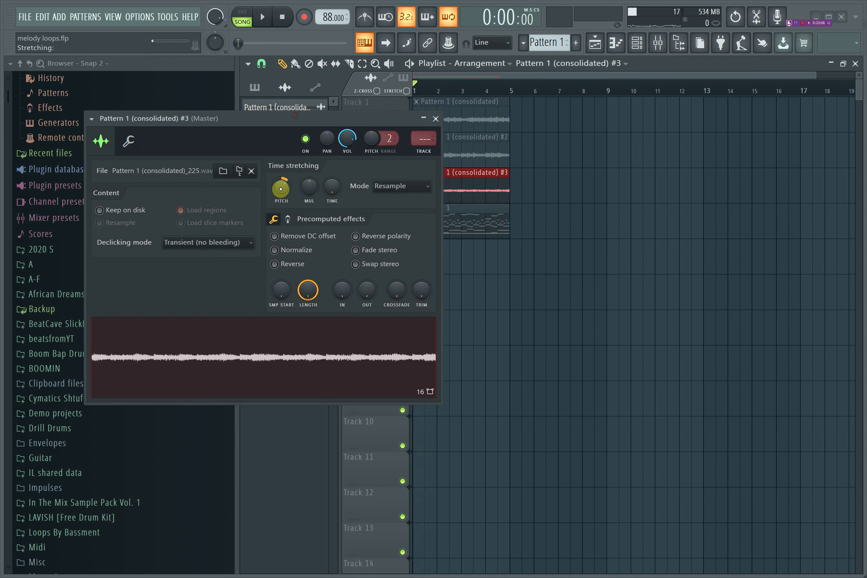
key("space")
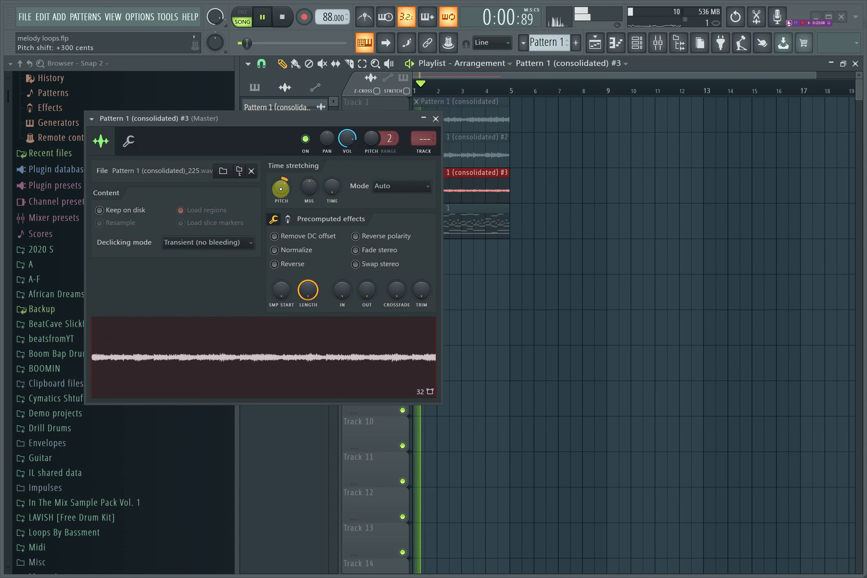